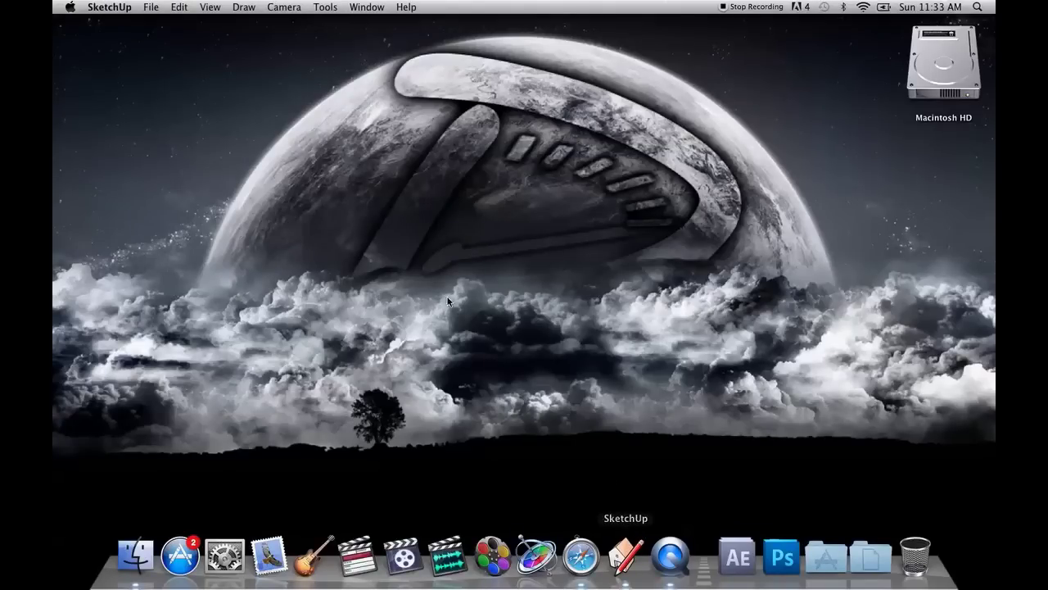
Step: Switch to SketchUp and open the Screen Caps model from the Documents folder
{"action": "left_click", "coordinate": [409, 220]}
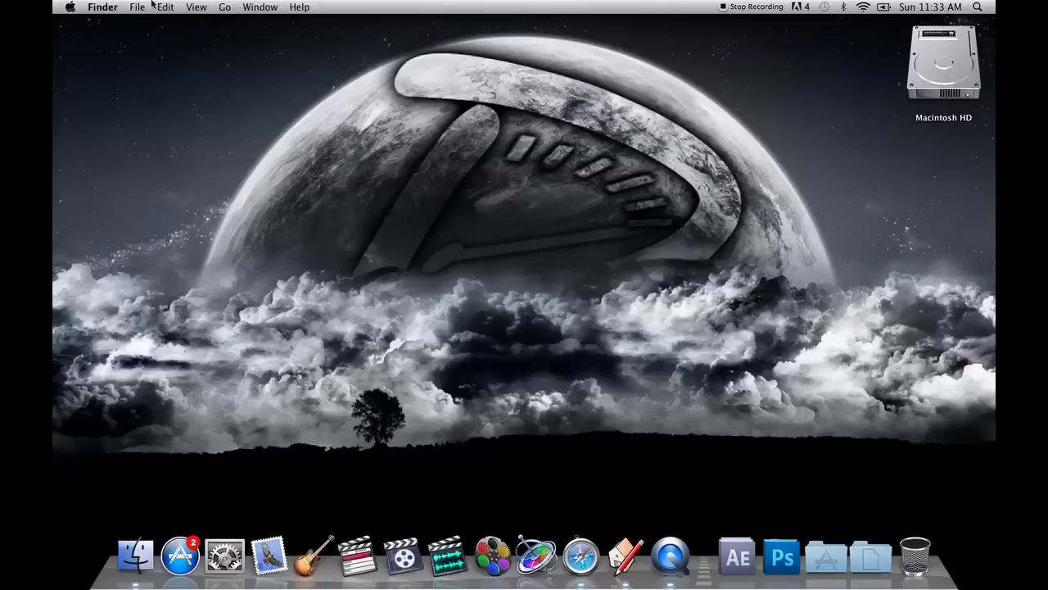
{"action": "left_click", "coordinate": [626, 557]}
{"action": "left_click", "coordinate": [152, 6]}
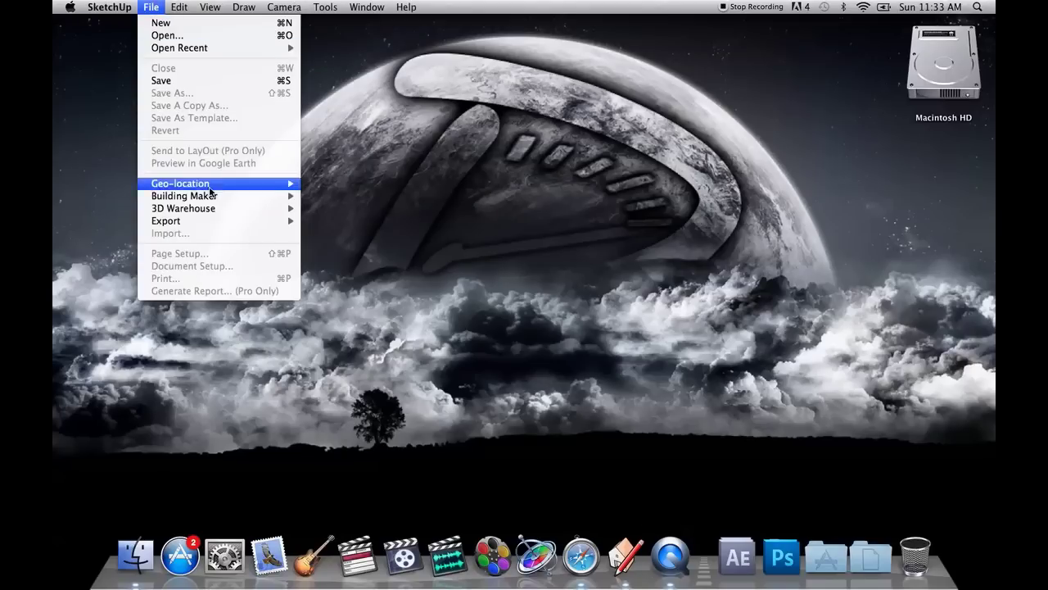
{"action": "left_click", "coordinate": [168, 35]}
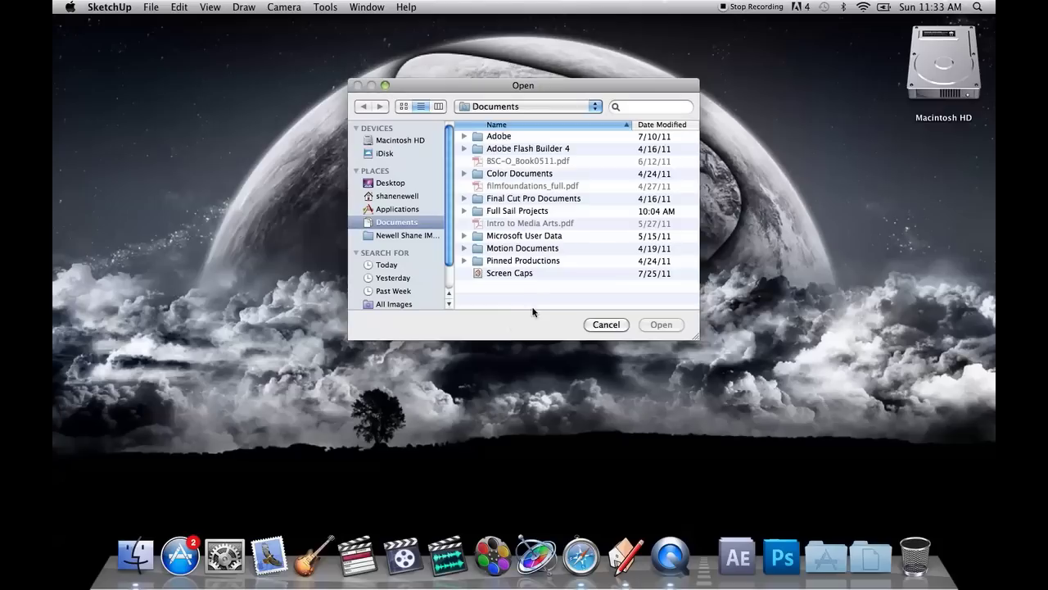
{"action": "left_click", "coordinate": [509, 273]}
{"action": "left_click", "coordinate": [662, 325]}
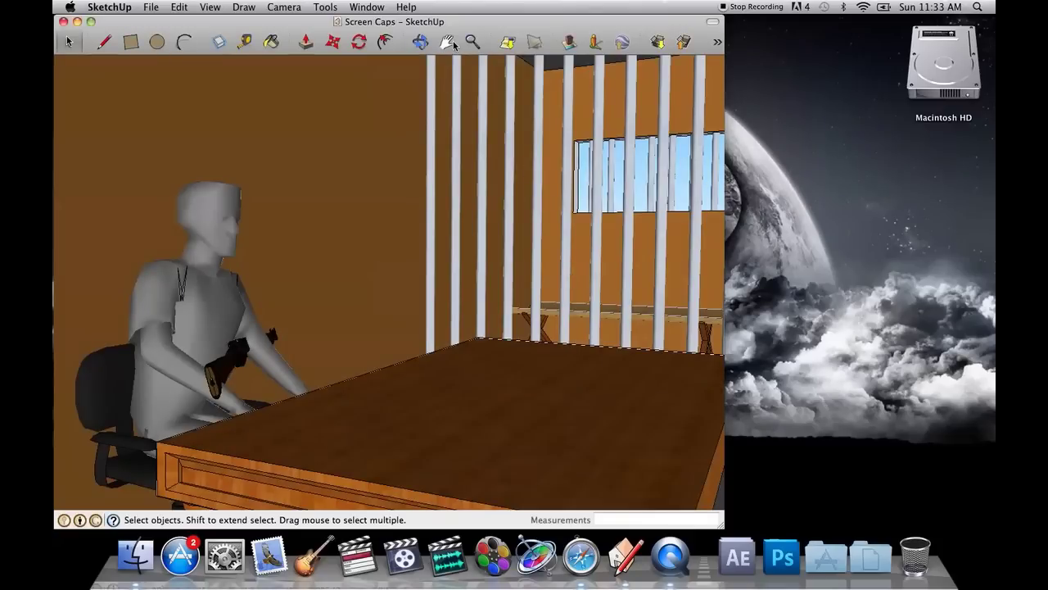
Step: Examine the whole jail room from the open front, including the desk, seated figure and barred cells
{"action": "left_click", "coordinate": [448, 43]}
{"action": "scroll", "coordinate": [456, 203], "scroll_direction": "down", "scroll_amount": 5}
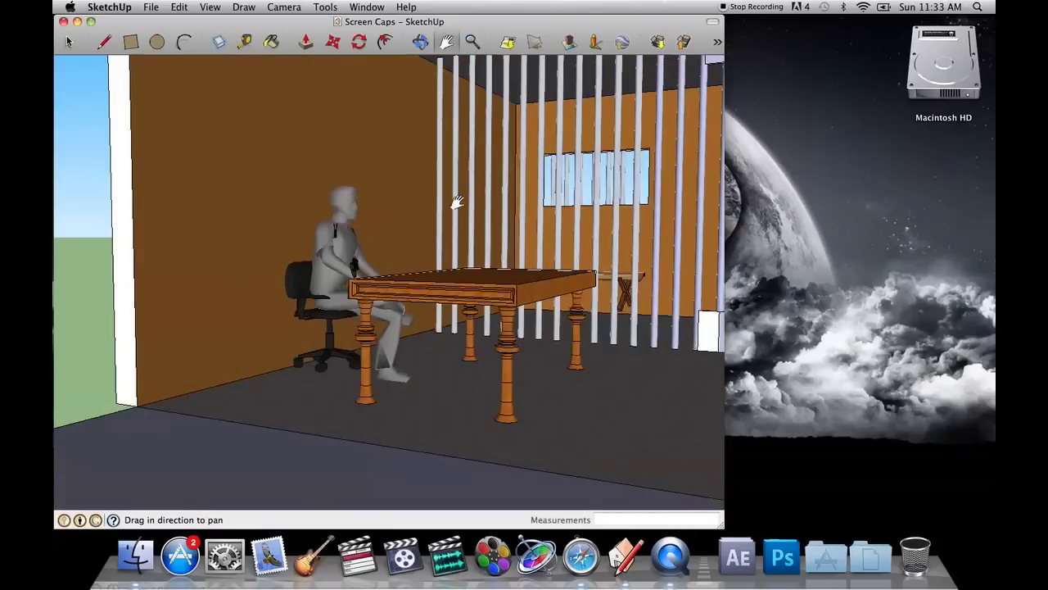
{"action": "middle_click_drag", "start_coordinate": [456, 204], "coordinate": [549, 216]}
{"action": "scroll", "coordinate": [365, 208], "scroll_direction": "down", "scroll_amount": 2}
{"action": "mouse_move", "coordinate": [548, 216]}
{"action": "left_mouse_down"}
{"action": "mouse_move", "coordinate": [366, 208]}
{"action": "mouse_move", "coordinate": [442, 213]}
{"action": "mouse_move", "coordinate": [456, 227]}
{"action": "left_mouse_up"}
{"action": "scroll", "coordinate": [484, 225], "scroll_direction": "down", "scroll_amount": 2}
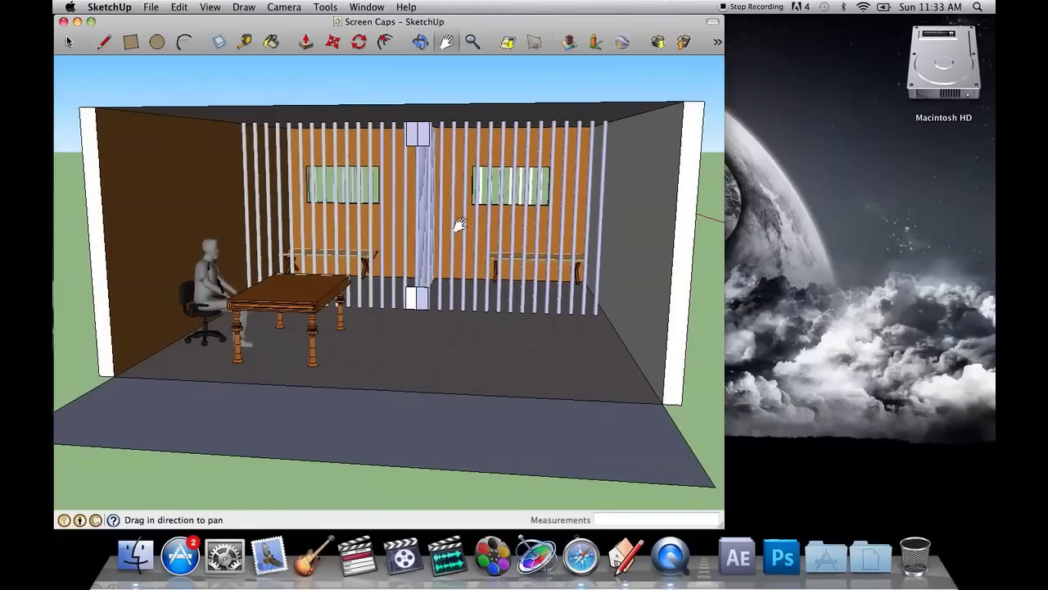
{"action": "scroll", "coordinate": [467, 227], "scroll_direction": "up", "scroll_amount": 2}
{"action": "scroll", "coordinate": [524, 234], "scroll_direction": "down", "scroll_amount": 2}
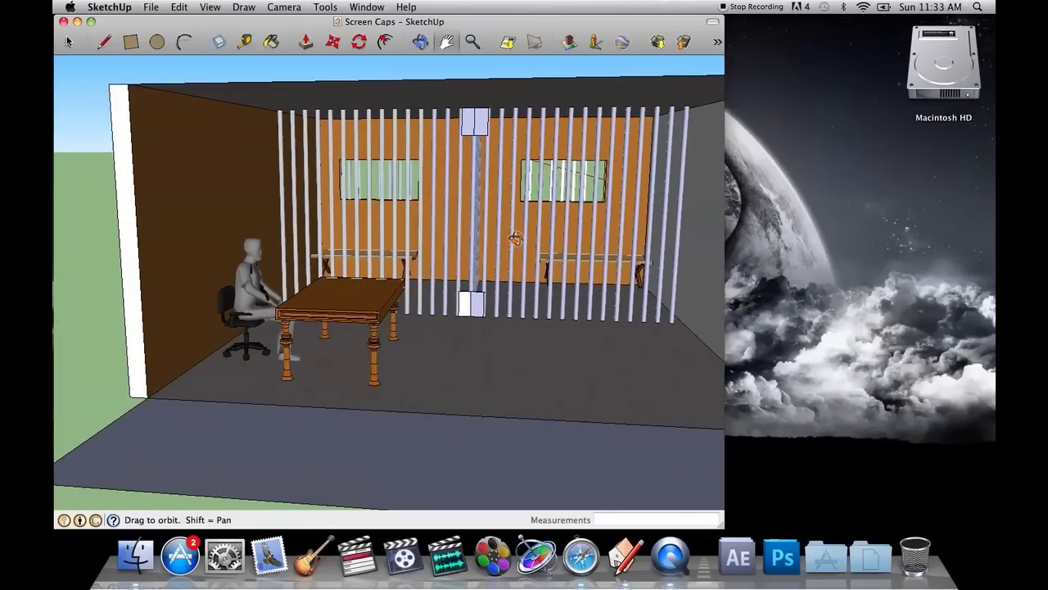
{"action": "scroll", "coordinate": [516, 230], "scroll_direction": "up", "scroll_amount": 2}
{"action": "left_click_drag", "start_coordinate": [551, 242], "coordinate": [546, 244]}
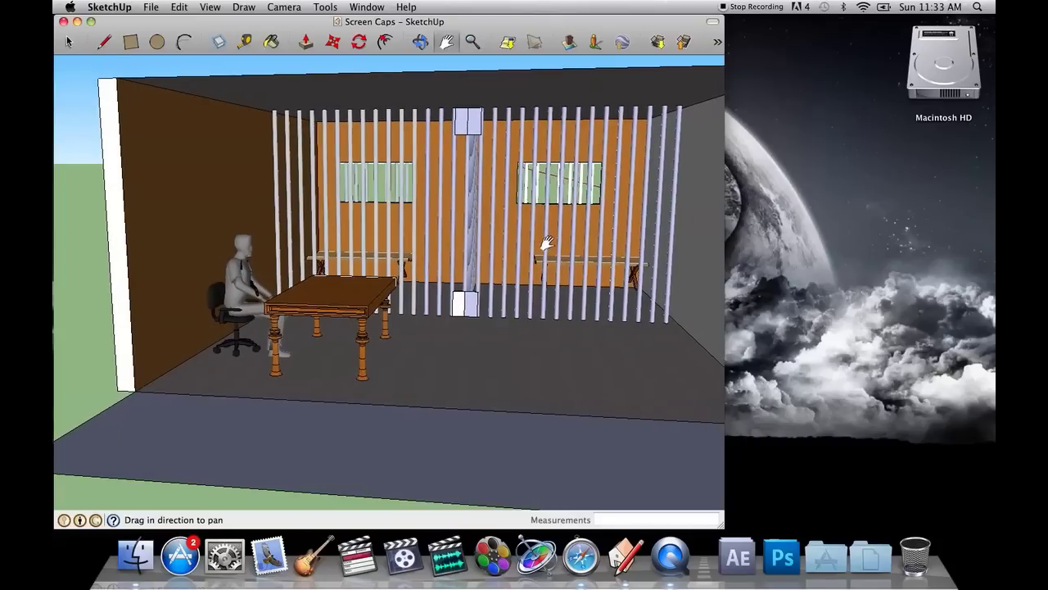
{"action": "middle_click_drag", "start_coordinate": [546, 244], "coordinate": [538, 238]}
{"action": "scroll", "coordinate": [524, 233], "scroll_direction": "down", "scroll_amount": 2}
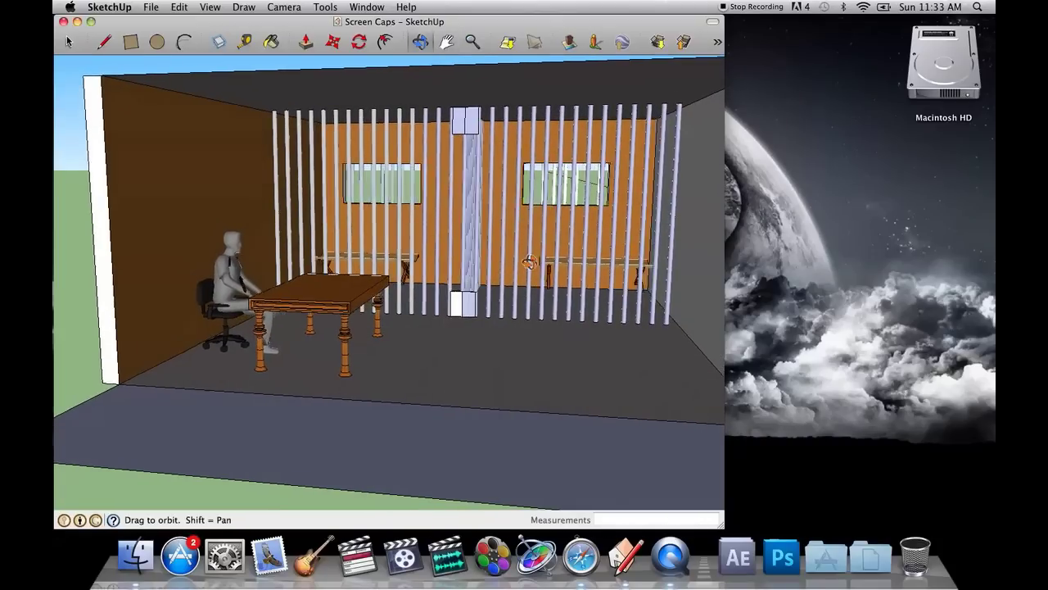
{"action": "scroll", "coordinate": [512, 246], "scroll_direction": "up", "scroll_amount": 2}
{"action": "mouse_move", "coordinate": [524, 220]}
{"action": "left_mouse_down"}
{"action": "mouse_move", "coordinate": [503, 255]}
{"action": "mouse_move", "coordinate": [552, 253]}
{"action": "mouse_move", "coordinate": [512, 214]}
{"action": "left_mouse_up"}
{"action": "scroll", "coordinate": [505, 253], "scroll_direction": "down", "scroll_amount": 2}
{"action": "middle_click_drag", "start_coordinate": [511, 214], "coordinate": [580, 286]}
{"action": "scroll", "coordinate": [580, 286], "scroll_direction": "up", "scroll_amount": 3}
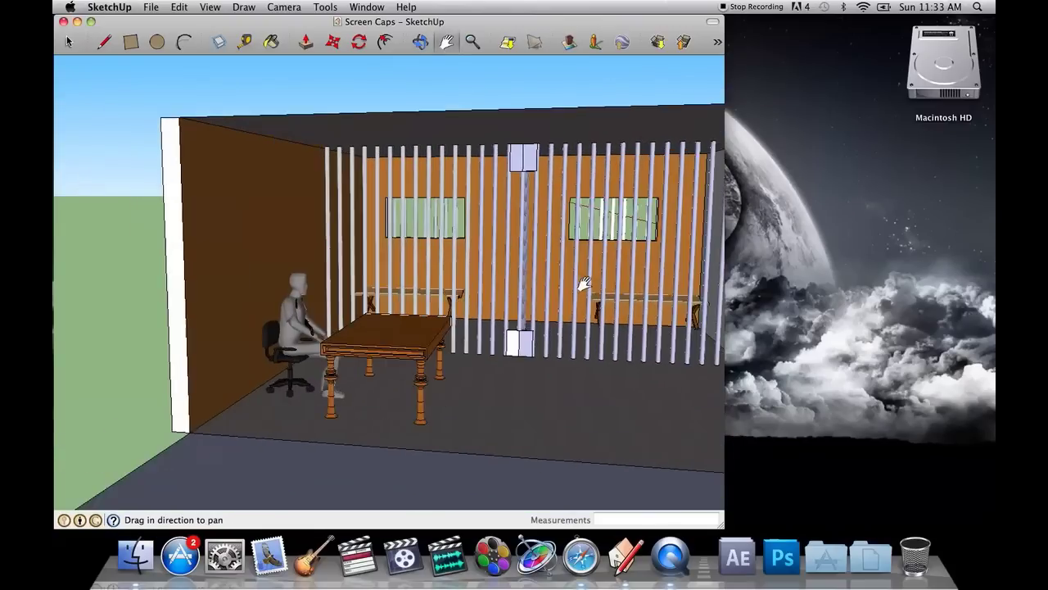
Step: Compare wide and closer views of the two cells, the dividing bars and the desk area
{"action": "scroll", "coordinate": [630, 318], "scroll_direction": "down", "scroll_amount": 2}
{"action": "middle_click_drag", "start_coordinate": [609, 324], "coordinate": [462, 284], "text": "shift"}
{"action": "scroll", "coordinate": [557, 297], "scroll_direction": "up", "scroll_amount": 3}
{"action": "scroll", "coordinate": [551, 299], "scroll_direction": "down", "scroll_amount": 2}
{"action": "scroll", "coordinate": [423, 276], "scroll_direction": "down", "scroll_amount": 2}
{"action": "scroll", "coordinate": [462, 285], "scroll_direction": "down", "scroll_amount": 2}
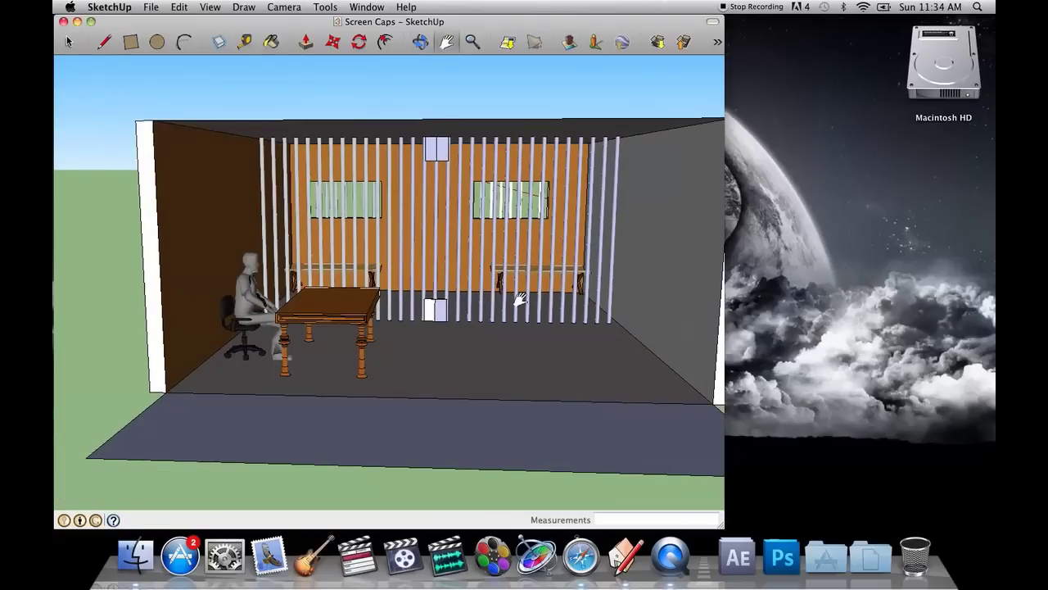
{"action": "middle_click_drag", "start_coordinate": [519, 302], "coordinate": [348, 237], "text": "shift"}
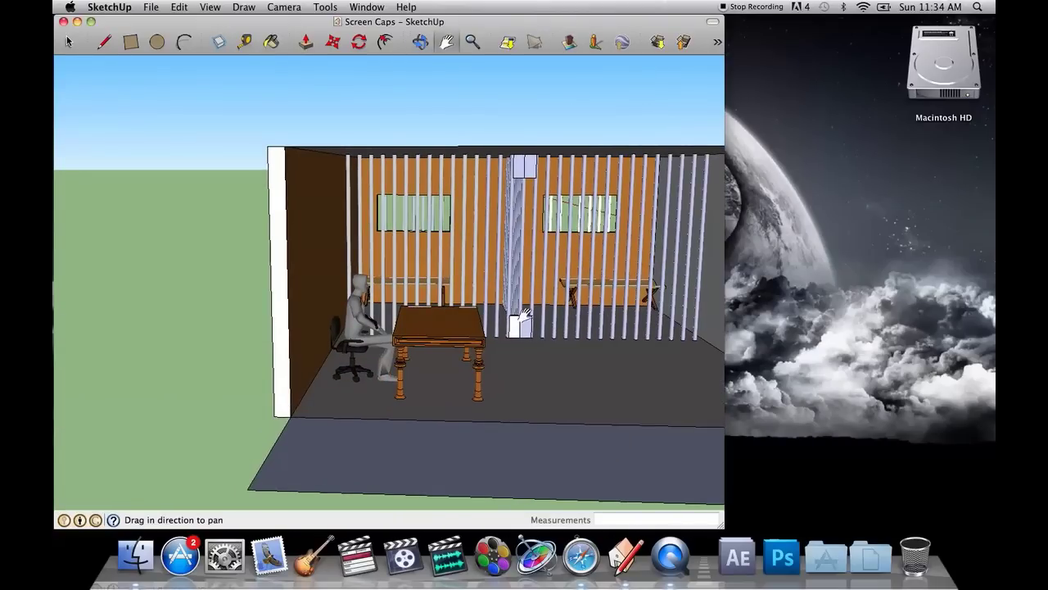
{"action": "scroll", "coordinate": [533, 366], "scroll_direction": "up", "scroll_amount": 6}
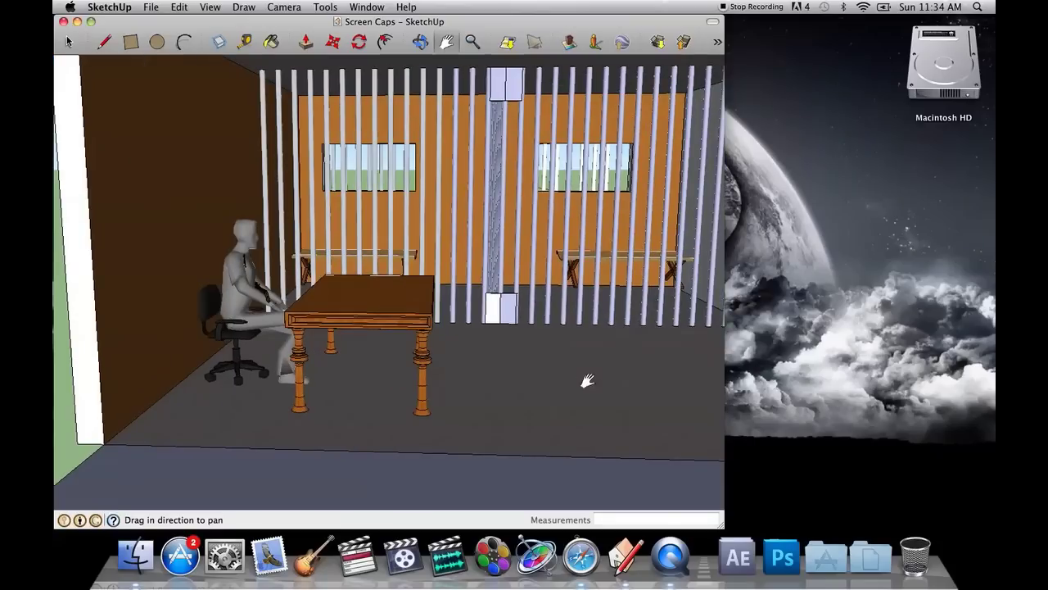
{"action": "scroll", "coordinate": [483, 331], "scroll_direction": "down", "scroll_amount": 2}
{"action": "left_click_drag", "start_coordinate": [520, 332], "coordinate": [430, 322]}
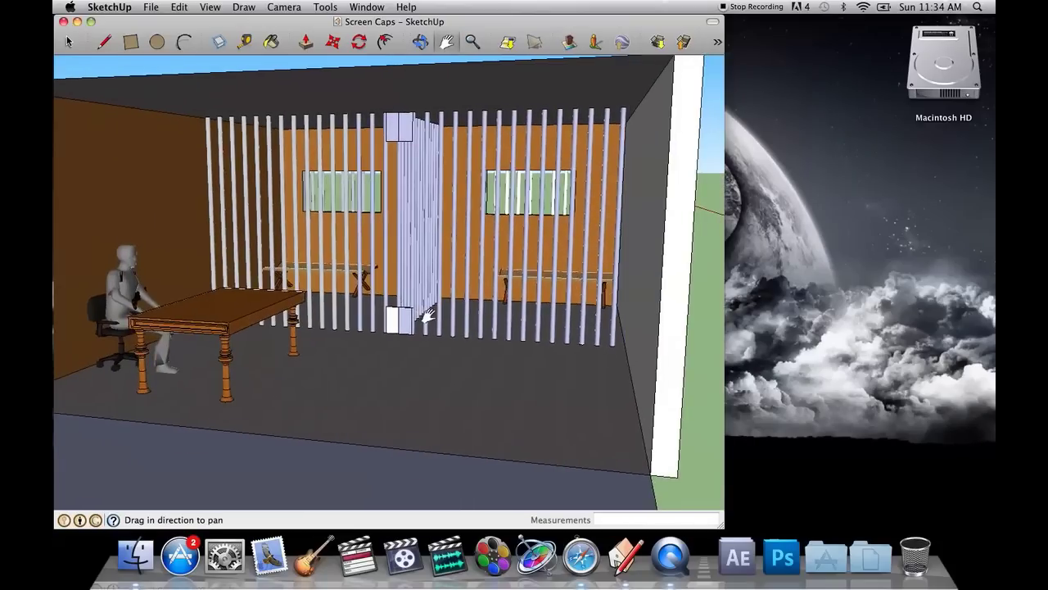
{"action": "scroll", "coordinate": [422, 321], "scroll_direction": "down", "scroll_amount": 2}
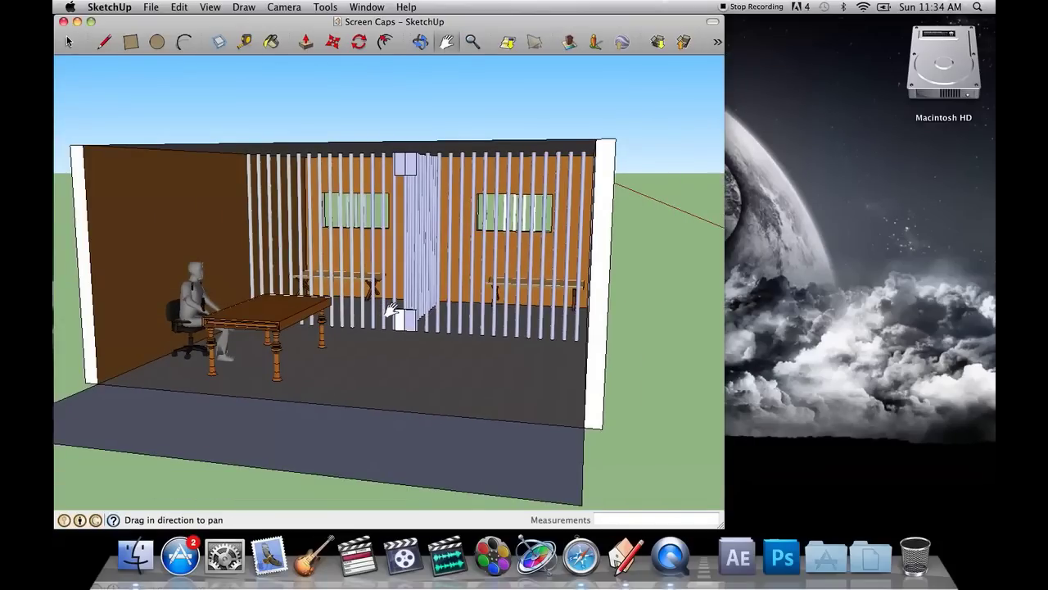
{"action": "mouse_move", "coordinate": [391, 310]}
{"action": "middle_mouse_down", "text": "shift"}
{"action": "mouse_move", "coordinate": [503, 316]}
{"action": "mouse_move", "coordinate": [589, 345]}
{"action": "middle_mouse_up", "text": "shift"}
{"action": "scroll", "coordinate": [590, 345], "scroll_direction": "up", "scroll_amount": 2}
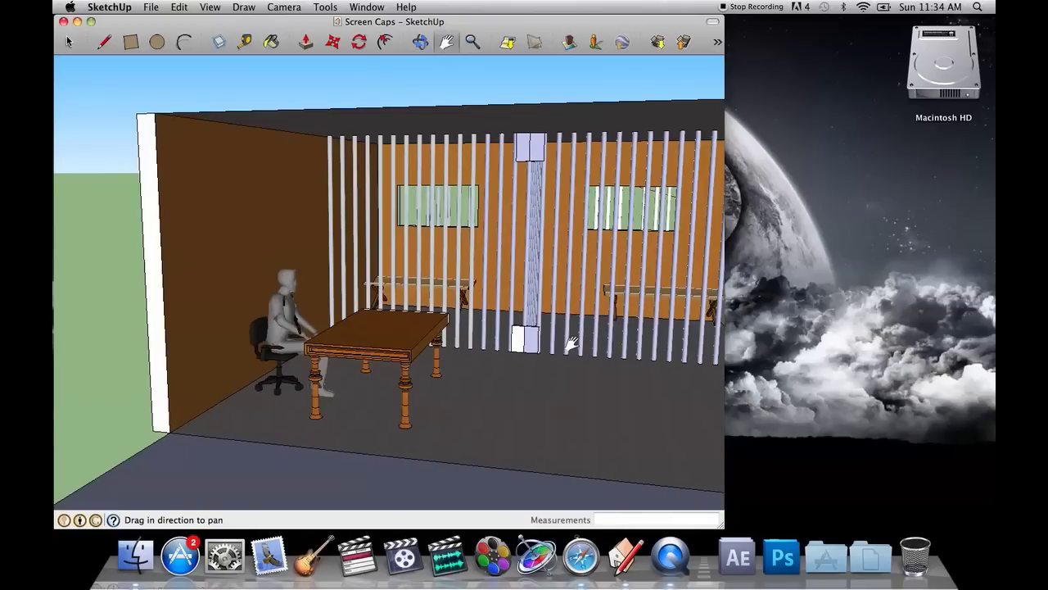
{"action": "scroll", "coordinate": [627, 356], "scroll_direction": "up", "scroll_amount": 1}
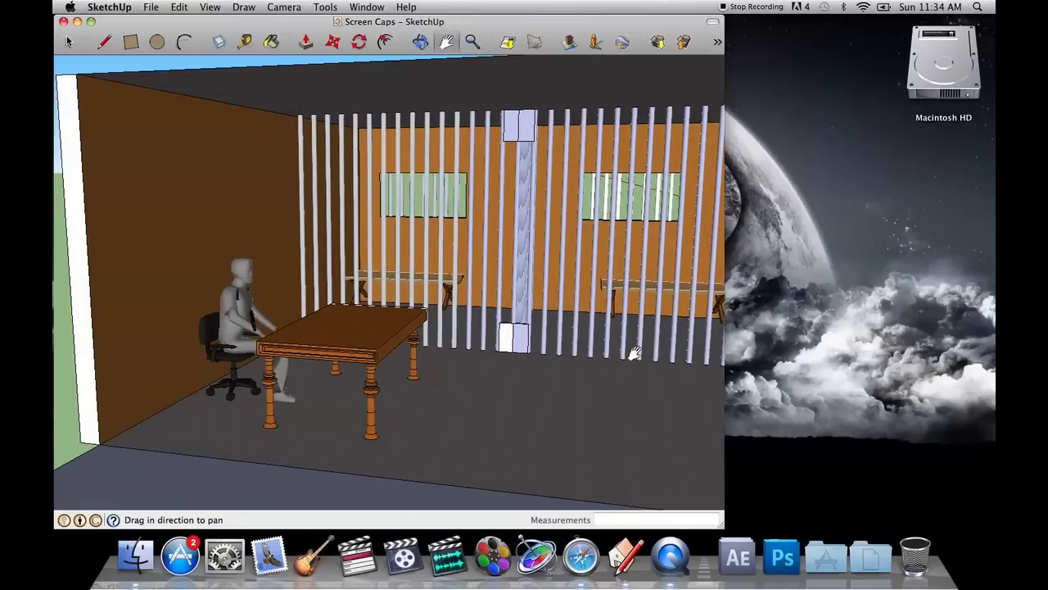
{"action": "scroll", "coordinate": [591, 331], "scroll_direction": "down", "scroll_amount": 4}
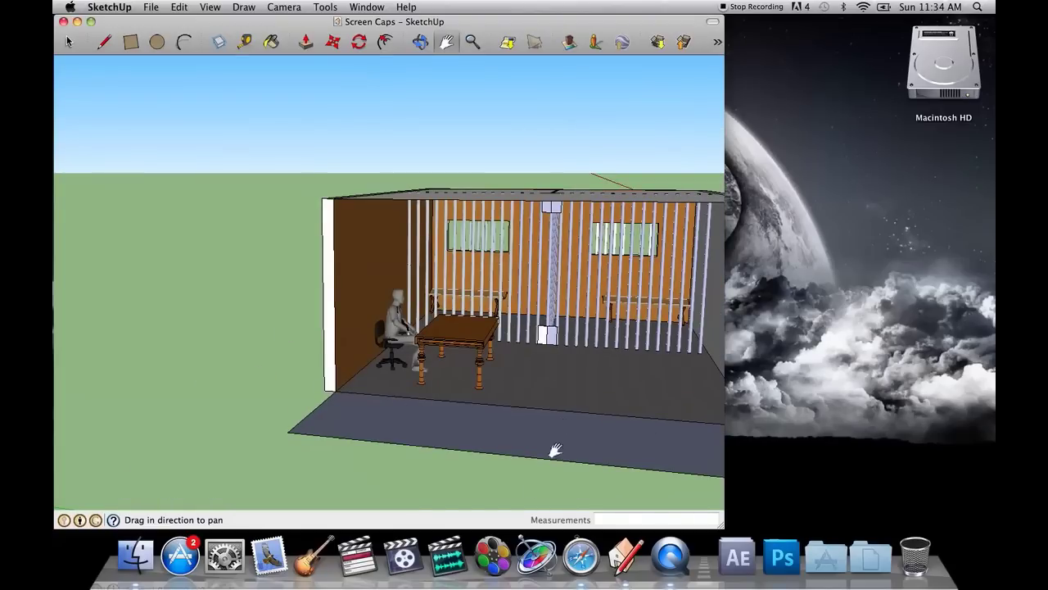
{"action": "scroll", "coordinate": [608, 352], "scroll_direction": "up", "scroll_amount": 2}
{"action": "scroll", "coordinate": [544, 278], "scroll_direction": "up", "scroll_amount": 5}
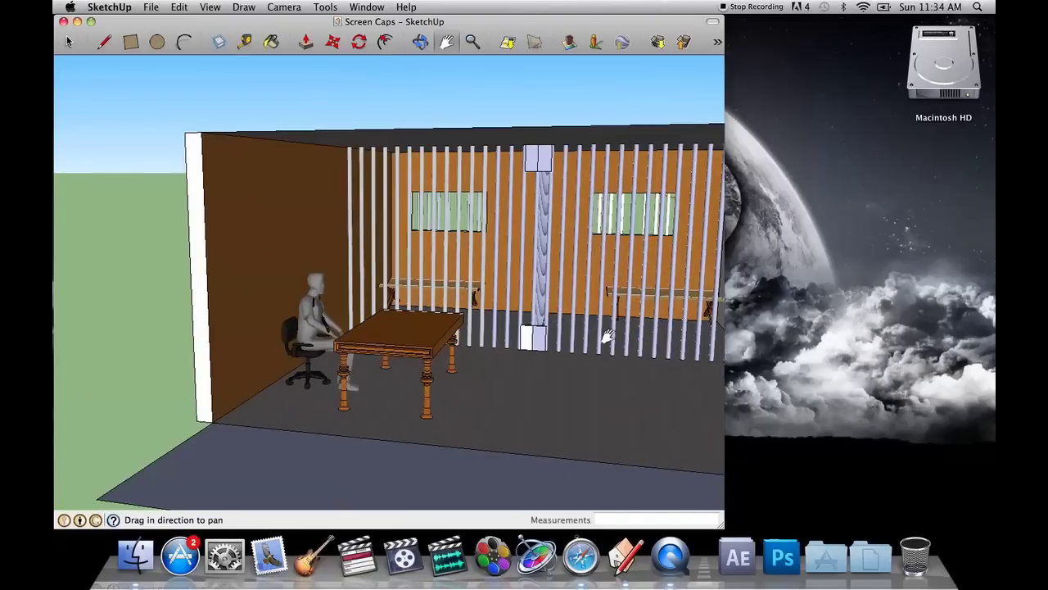
{"action": "scroll", "coordinate": [500, 255], "scroll_direction": "down", "scroll_amount": 4}
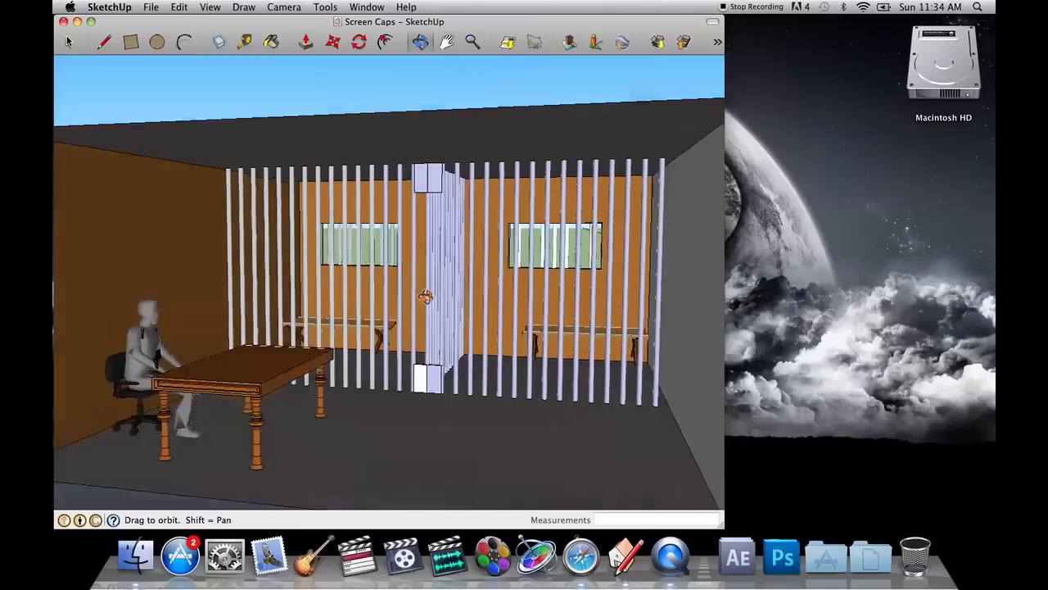
Step: Inspect the room from above the roof and from inside, near the desk and the cell divider
{"action": "mouse_move", "coordinate": [425, 296]}
{"action": "middle_mouse_down"}
{"action": "mouse_move", "coordinate": [390, 303]}
{"action": "mouse_move", "coordinate": [438, 279]}
{"action": "mouse_move", "coordinate": [461, 280]}
{"action": "middle_mouse_up"}
{"action": "middle_click_drag", "start_coordinate": [356, 238], "coordinate": [558, 340]}
{"action": "mouse_move", "coordinate": [558, 339]}
{"action": "left_mouse_down"}
{"action": "mouse_move", "coordinate": [492, 314]}
{"action": "mouse_move", "coordinate": [269, 300]}
{"action": "left_mouse_up"}
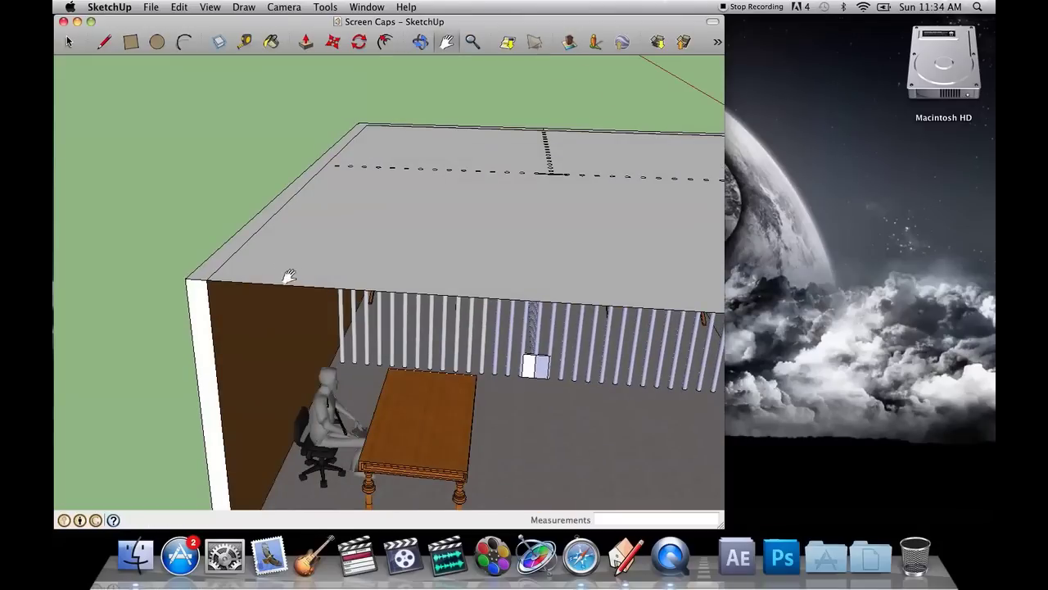
{"action": "middle_click_drag", "start_coordinate": [289, 276], "coordinate": [335, 283]}
{"action": "scroll", "coordinate": [522, 354], "scroll_direction": "up", "scroll_amount": 3}
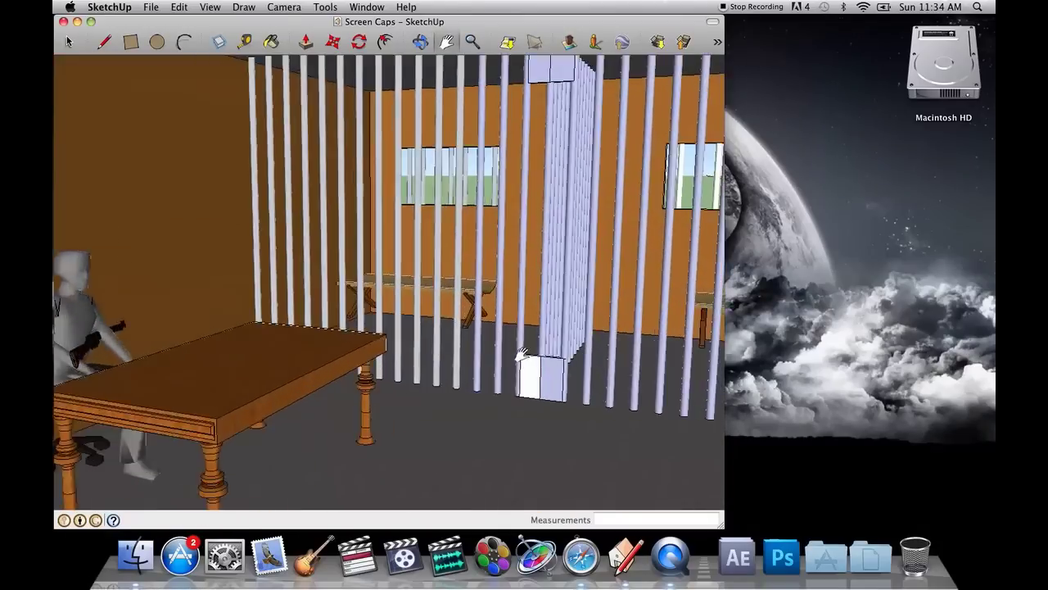
{"action": "scroll", "coordinate": [522, 354], "scroll_direction": "down", "scroll_amount": 3}
{"action": "middle_click_drag", "start_coordinate": [463, 346], "coordinate": [499, 379]}
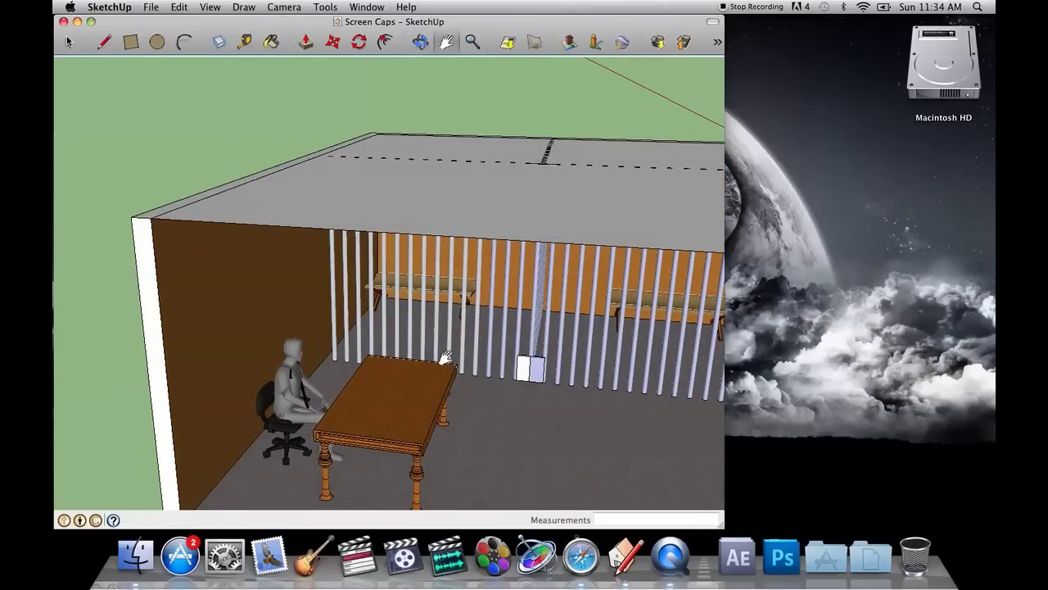
{"action": "mouse_move", "coordinate": [516, 394]}
{"action": "middle_mouse_down"}
{"action": "mouse_move", "coordinate": [486, 370]}
{"action": "mouse_move", "coordinate": [489, 339]}
{"action": "mouse_move", "coordinate": [454, 343]}
{"action": "middle_mouse_up"}
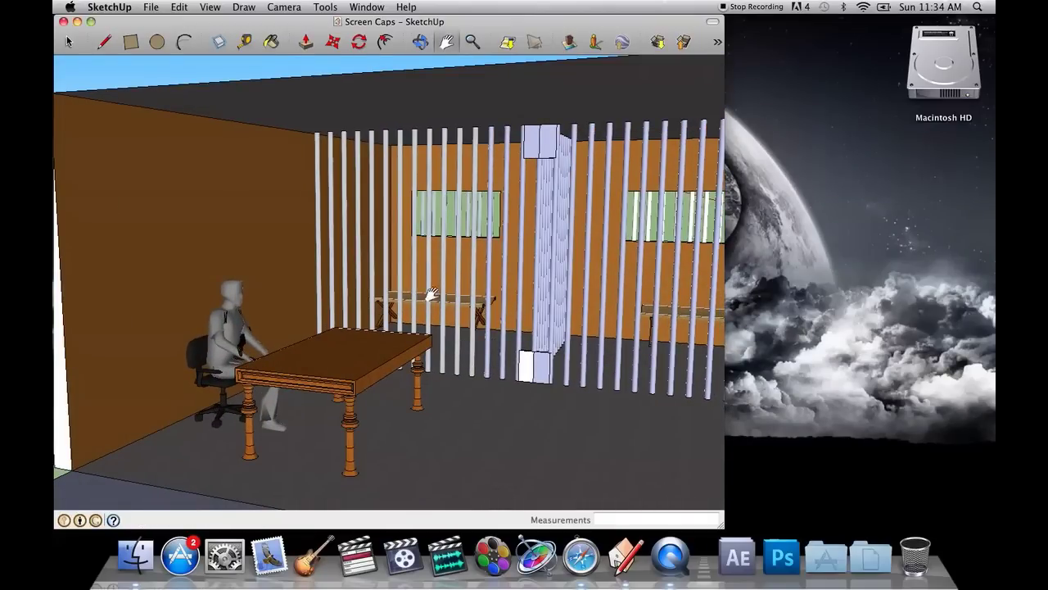
Step: Examine the seated figure with the rifle at the desk from close up
{"action": "middle_click_drag", "start_coordinate": [552, 310], "coordinate": [498, 305]}
{"action": "scroll", "coordinate": [496, 304], "scroll_direction": "up", "scroll_amount": 3}
{"action": "left_click_drag", "start_coordinate": [365, 295], "coordinate": [538, 305]}
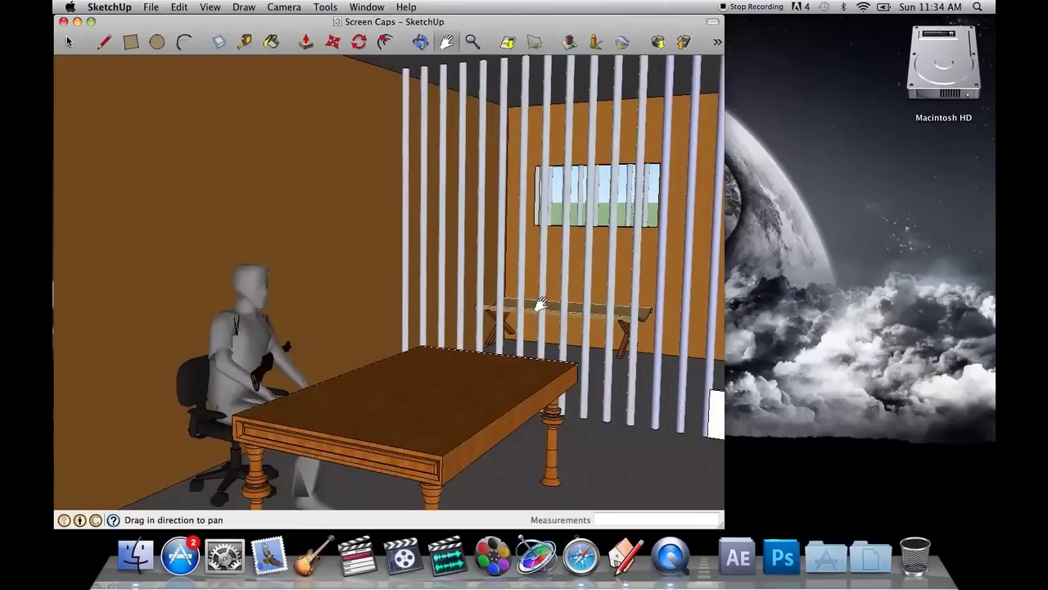
{"action": "middle_click_drag", "start_coordinate": [538, 304], "coordinate": [514, 312]}
{"action": "left_click_drag", "start_coordinate": [465, 298], "coordinate": [564, 305]}
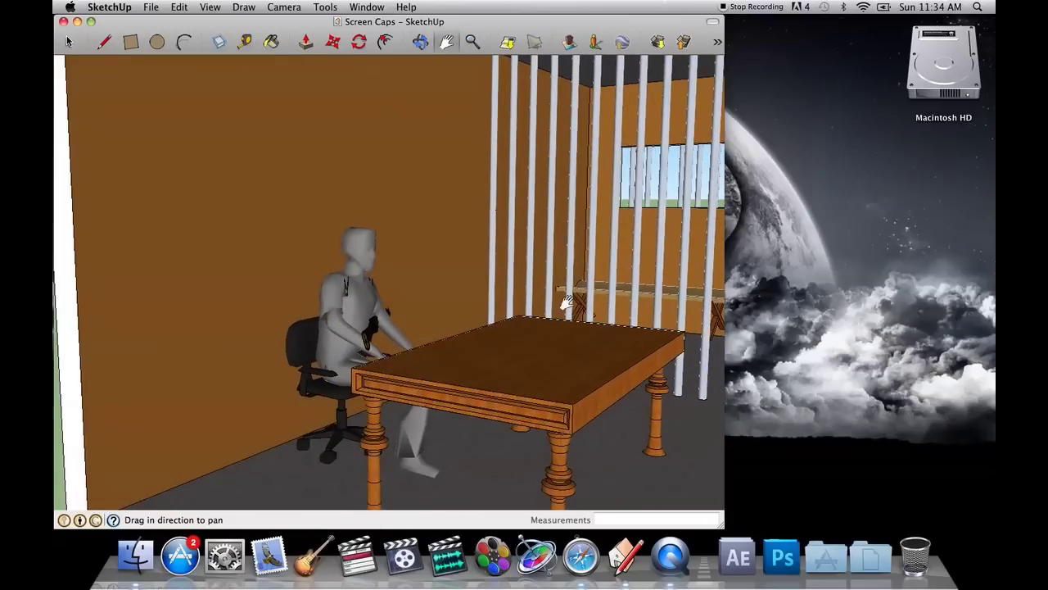
{"action": "middle_click_drag", "start_coordinate": [563, 304], "coordinate": [568, 300]}
{"action": "scroll", "coordinate": [551, 312], "scroll_direction": "up", "scroll_amount": 3}
{"action": "middle_click_drag", "start_coordinate": [569, 344], "coordinate": [541, 346]}
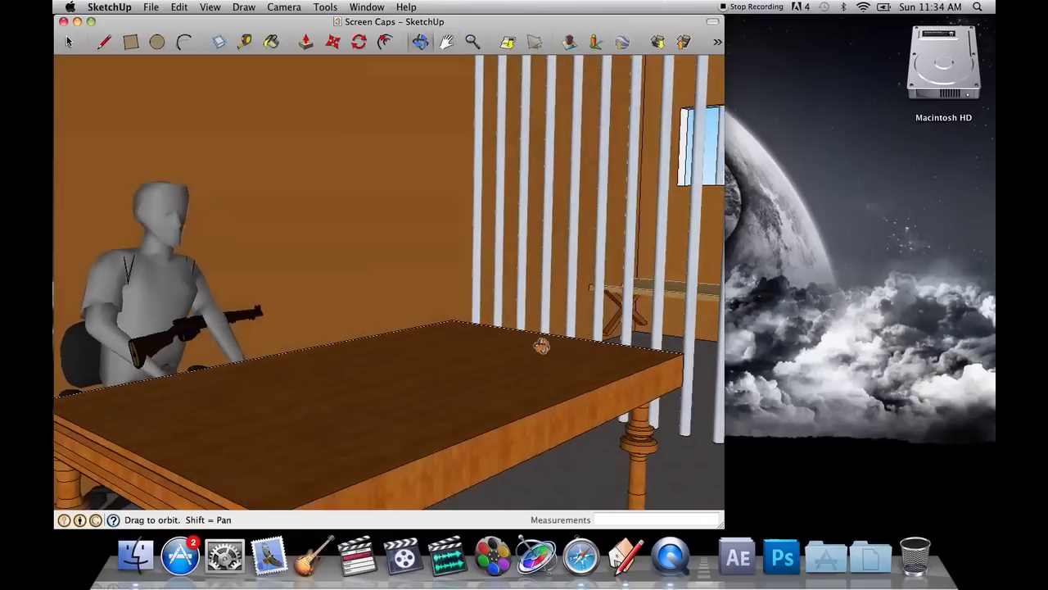
{"action": "left_click_drag", "start_coordinate": [405, 305], "coordinate": [675, 338]}
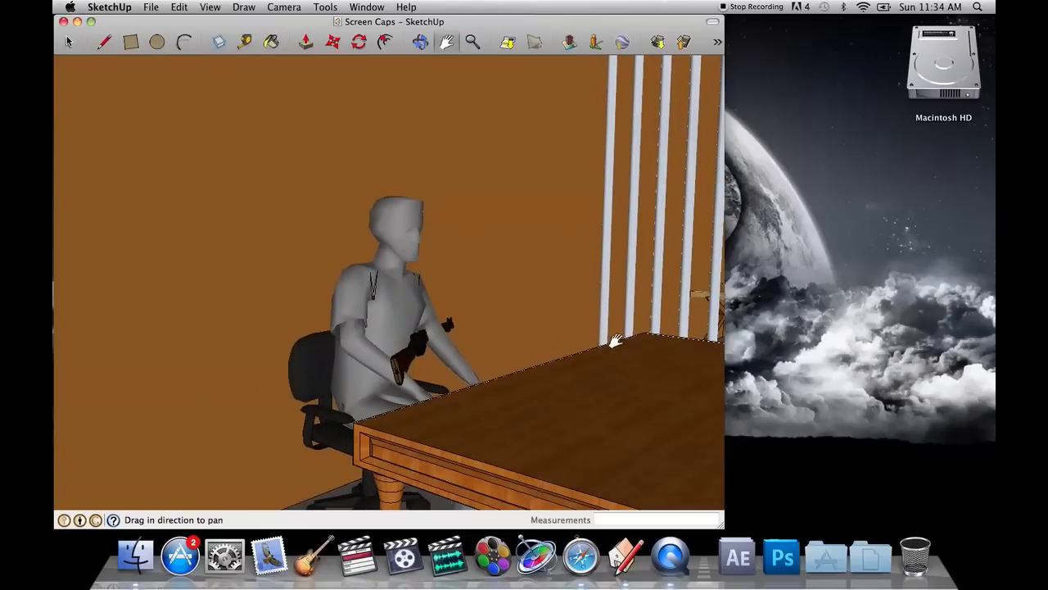
Step: Open the Scenes manager for the model
{"action": "left_click", "coordinate": [174, 9]}
{"action": "mouse_move", "coordinate": [219, 7]}
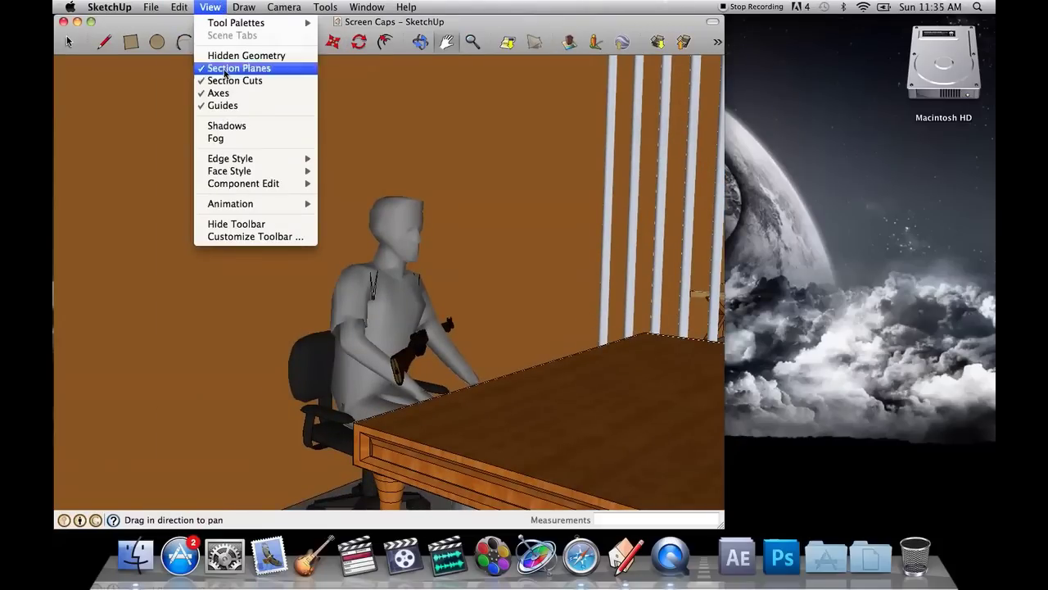
{"action": "mouse_move", "coordinate": [348, 7]}
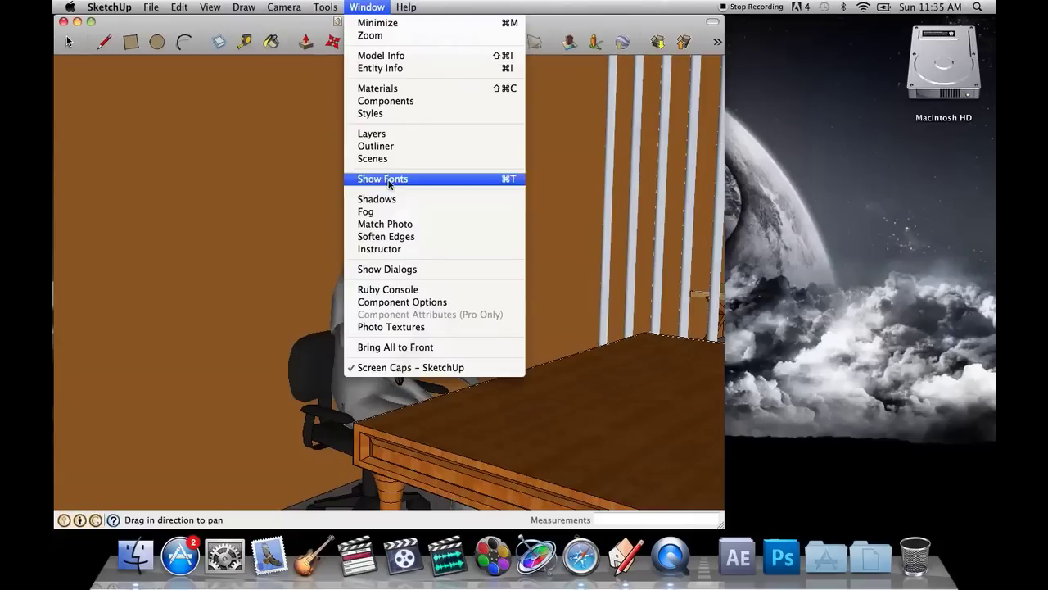
{"action": "left_click", "coordinate": [412, 159]}
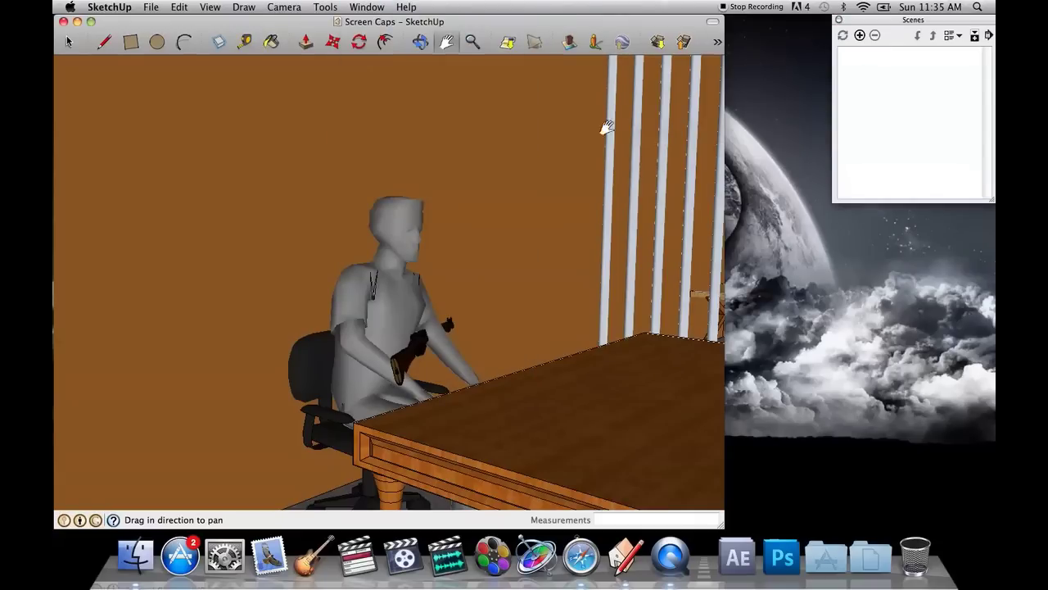
Step: Frame a close-up of the seated figure with the rifle behind the desk and save it as a new scene
{"action": "left_click_drag", "start_coordinate": [606, 127], "coordinate": [459, 266]}
{"action": "scroll", "coordinate": [513, 282], "scroll_direction": "up", "scroll_amount": 2}
{"action": "middle_click_drag", "start_coordinate": [528, 289], "coordinate": [581, 222]}
{"action": "scroll", "coordinate": [680, 262], "scroll_direction": "up", "scroll_amount": 2}
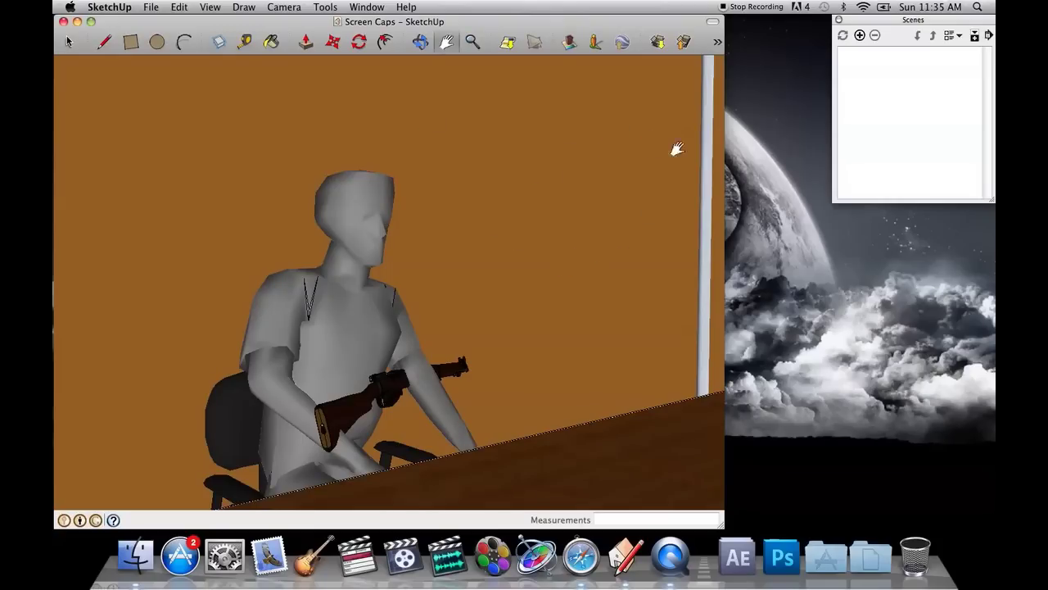
{"action": "middle_click_drag", "start_coordinate": [557, 207], "coordinate": [559, 209]}
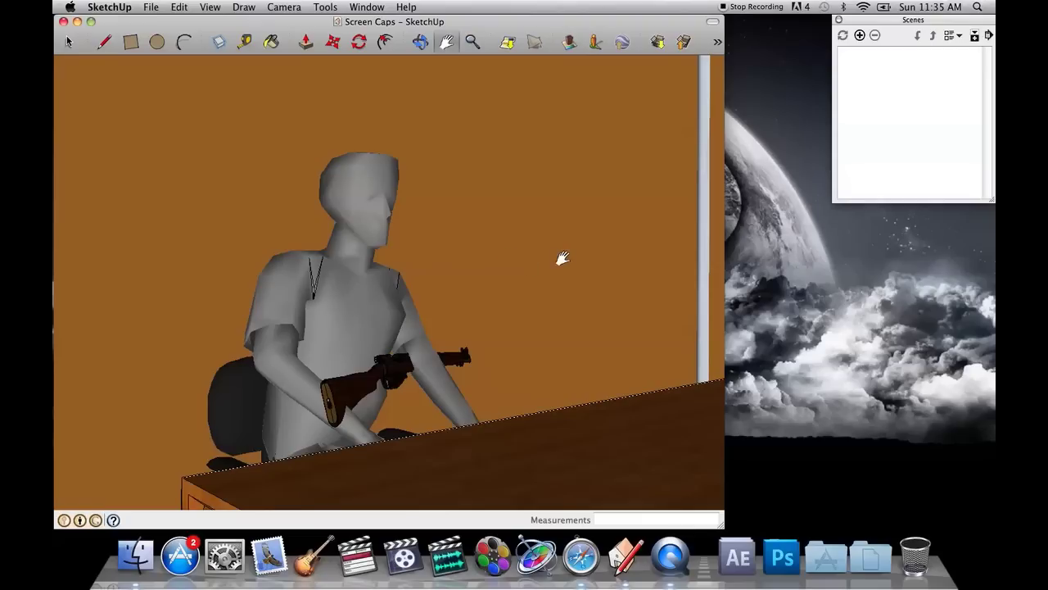
{"action": "left_click", "coordinate": [860, 36]}
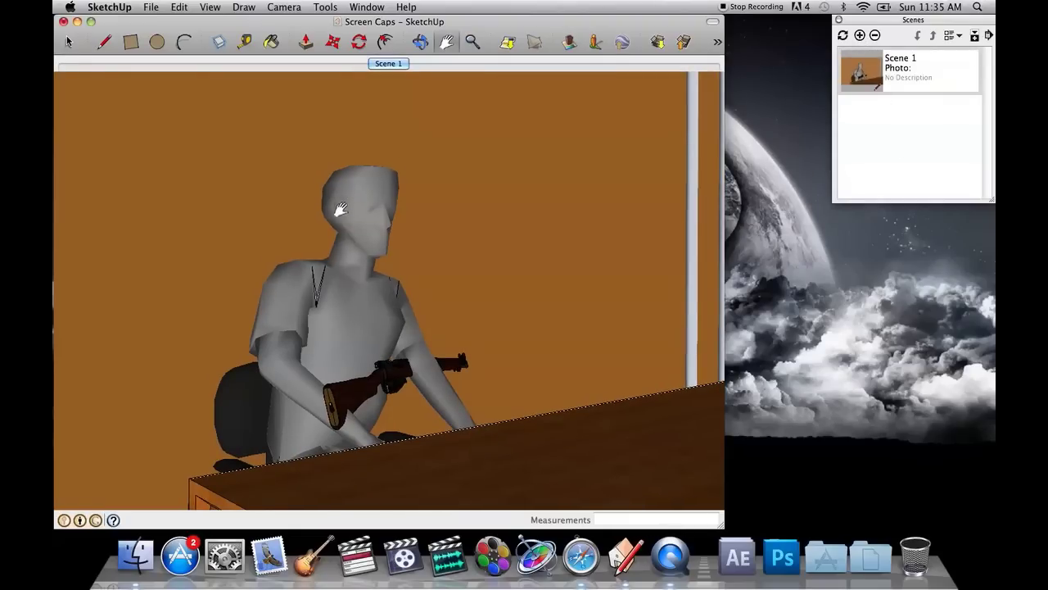
Step: Try deleting the brown wall behind the seated figure
{"action": "middle_click_drag", "start_coordinate": [467, 260], "coordinate": [517, 267]}
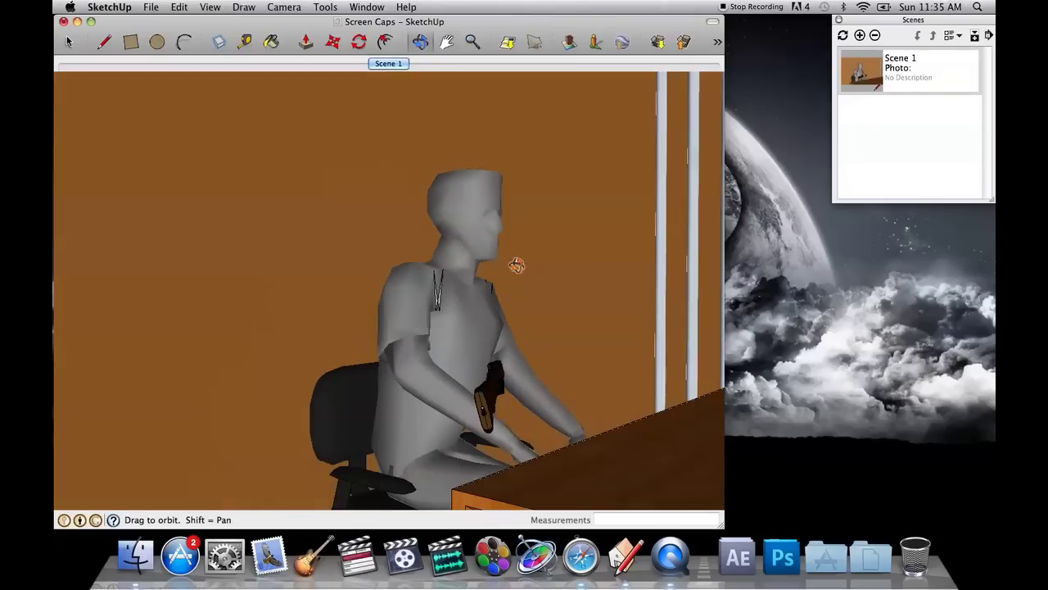
{"action": "left_click_drag", "start_coordinate": [517, 267], "coordinate": [401, 264]}
{"action": "scroll", "coordinate": [400, 264], "scroll_direction": "down", "scroll_amount": 4}
{"action": "scroll", "coordinate": [319, 201], "scroll_direction": "down", "scroll_amount": 6}
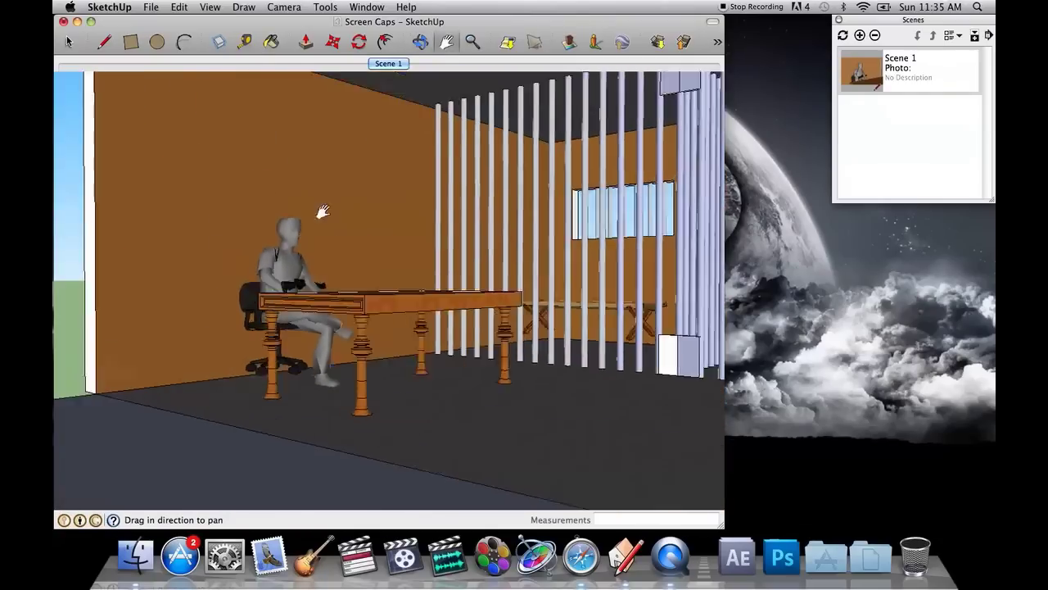
{"action": "scroll", "coordinate": [382, 309], "scroll_direction": "up", "scroll_amount": 8}
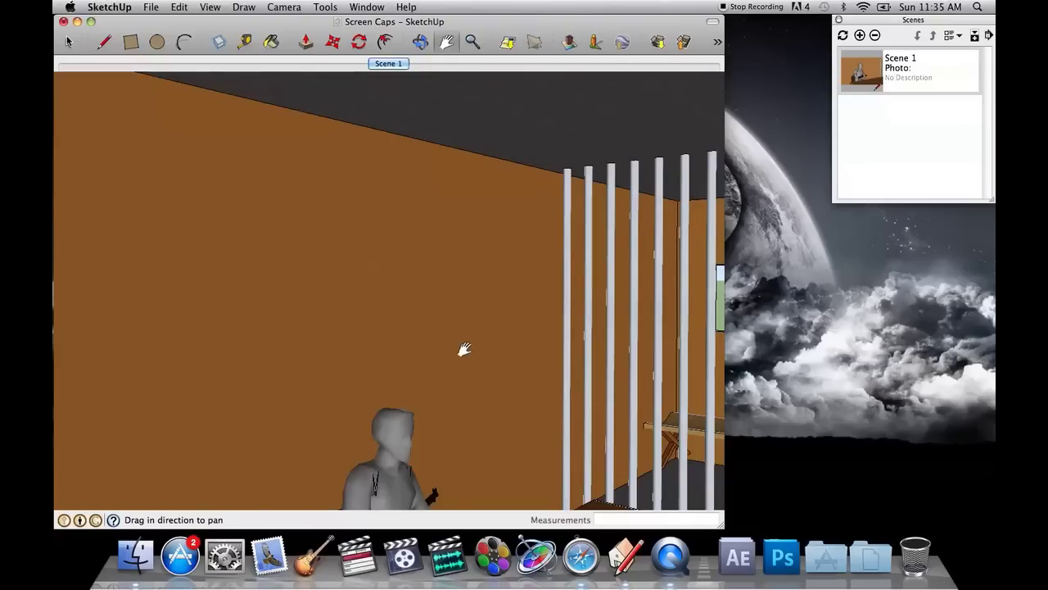
{"action": "left_click", "coordinate": [66, 41]}
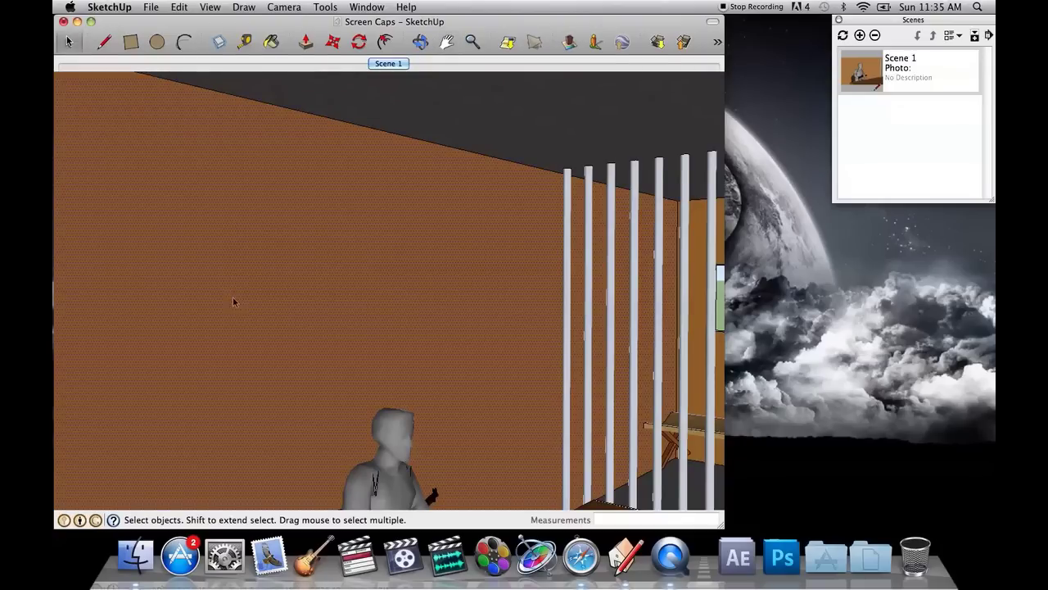
{"action": "key", "text": "Delete"}
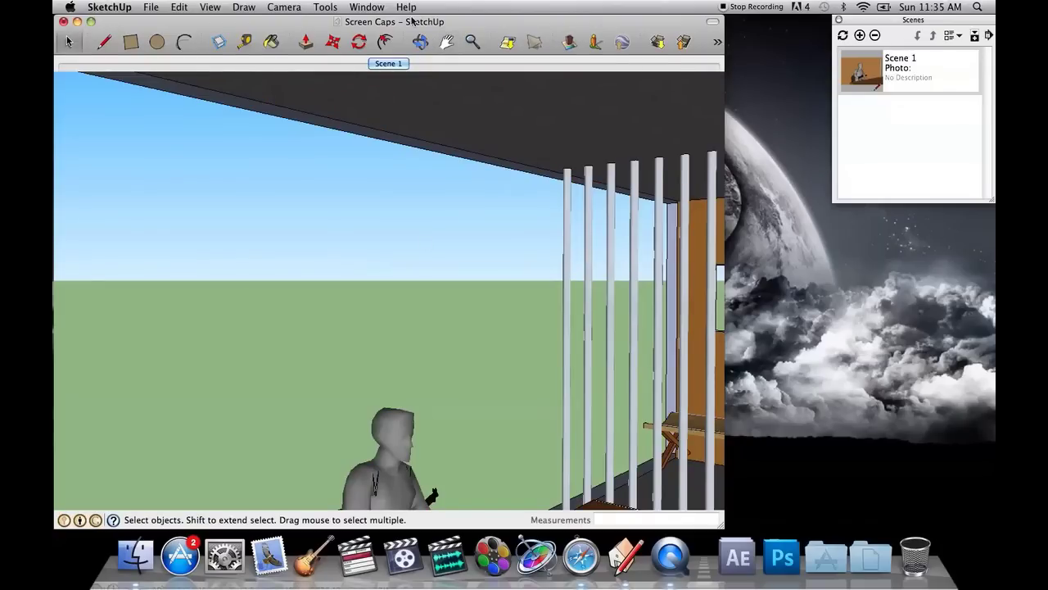
Step: Recall Scene 1 and undo the wall deletion
{"action": "left_click", "coordinate": [382, 64]}
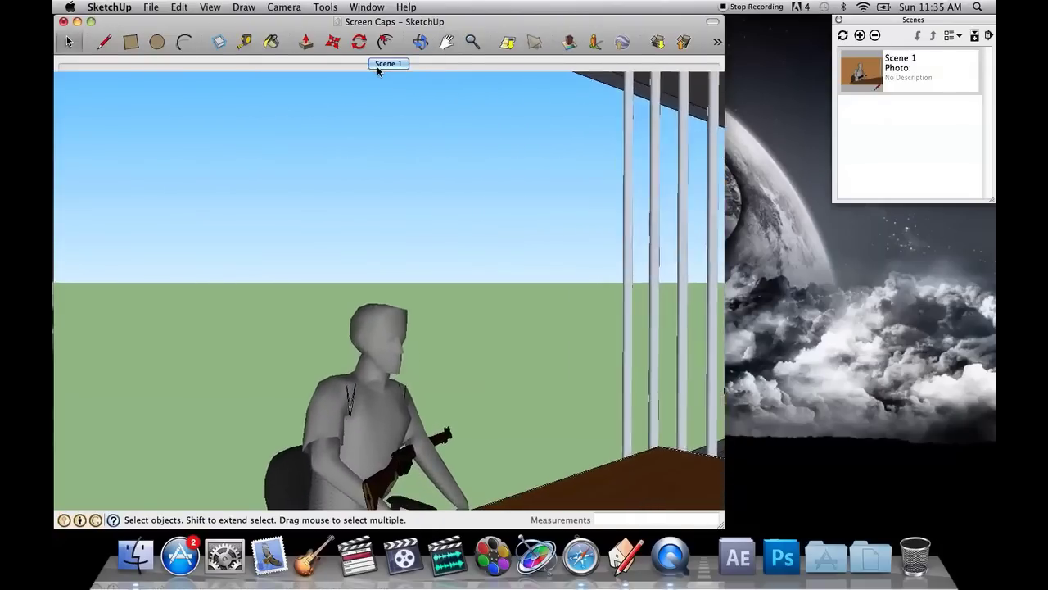
{"action": "key", "text": "super+z"}
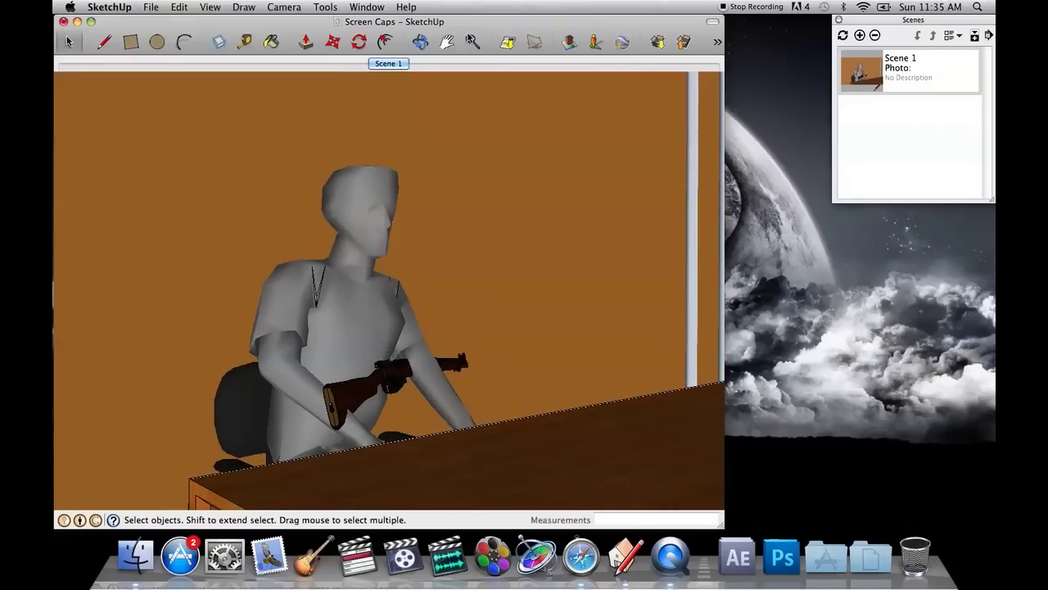
Step: Frame the seated figure and desk side-on against the barred cells and windows, and save the view as a second scene
{"action": "left_click", "coordinate": [447, 43]}
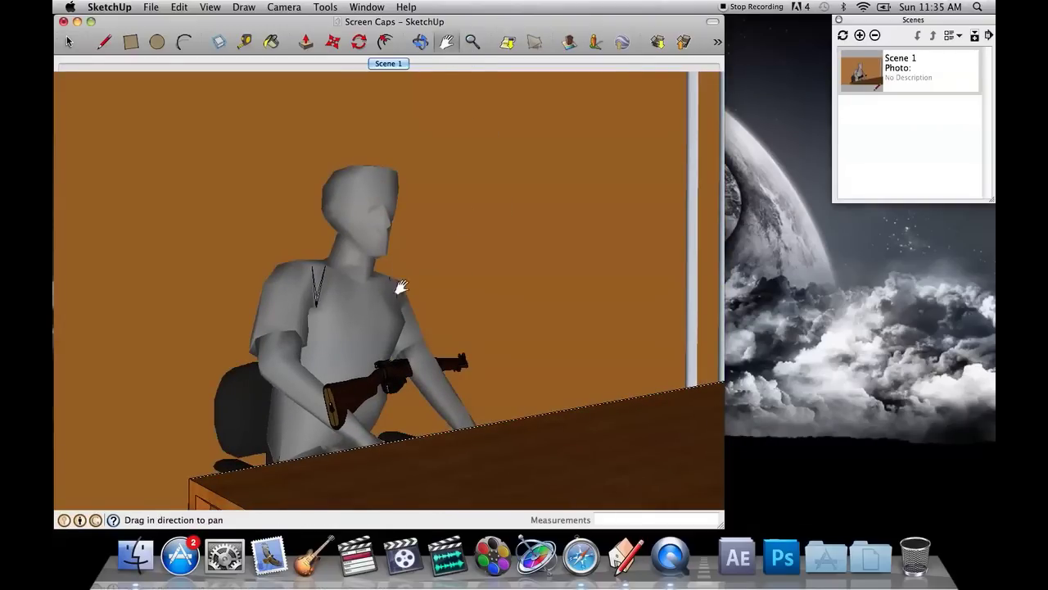
{"action": "middle_click_drag", "start_coordinate": [402, 290], "coordinate": [545, 314]}
{"action": "left_click_drag", "start_coordinate": [576, 262], "coordinate": [467, 292]}
{"action": "left_click_drag", "start_coordinate": [655, 255], "coordinate": [479, 267]}
{"action": "key", "text": "o"}
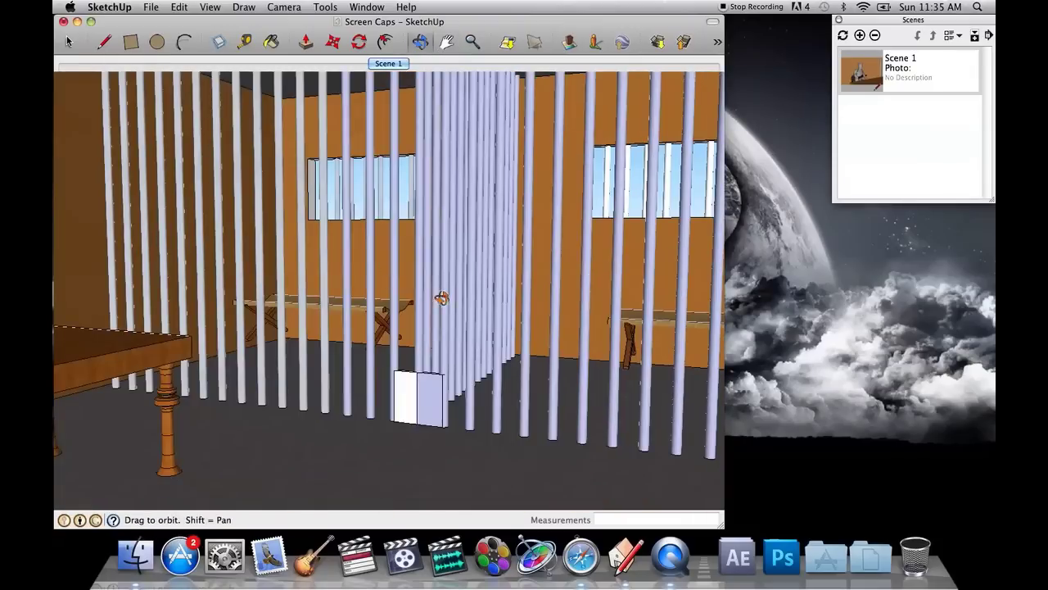
{"action": "left_click_drag", "start_coordinate": [438, 297], "coordinate": [557, 273]}
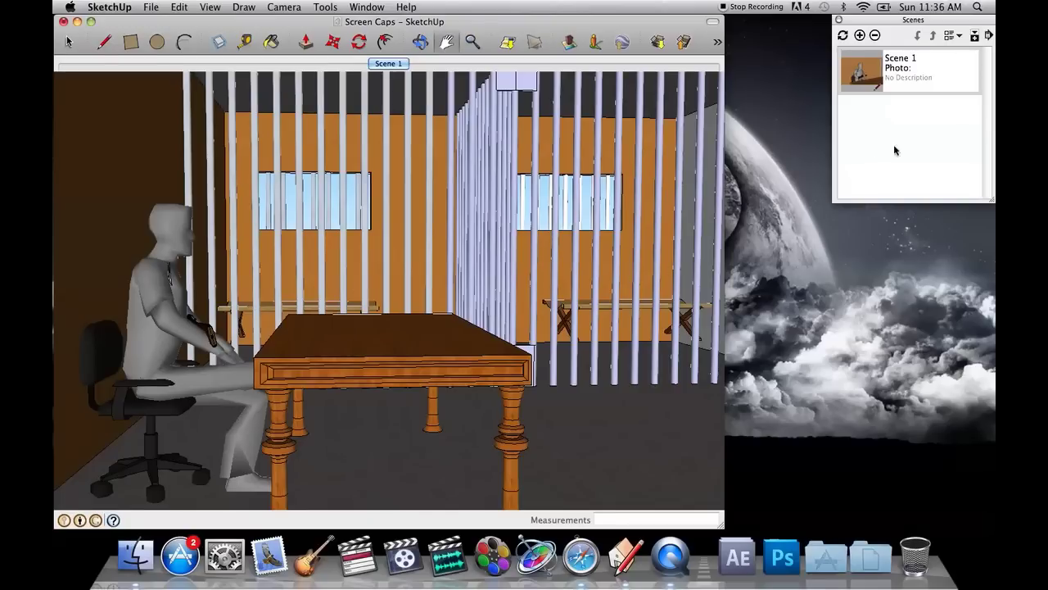
{"action": "left_click", "coordinate": [860, 35]}
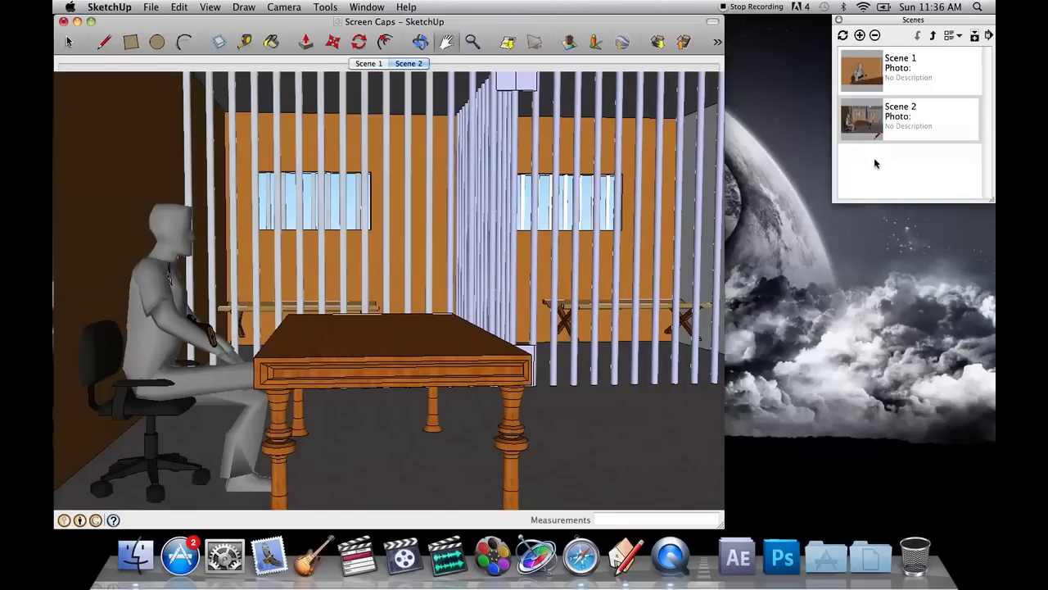
Step: Recall Scene 1, and examine the desk, seated figure and barred cells from several angles and distances
{"action": "left_click", "coordinate": [886, 64]}
{"action": "left_click", "coordinate": [369, 66]}
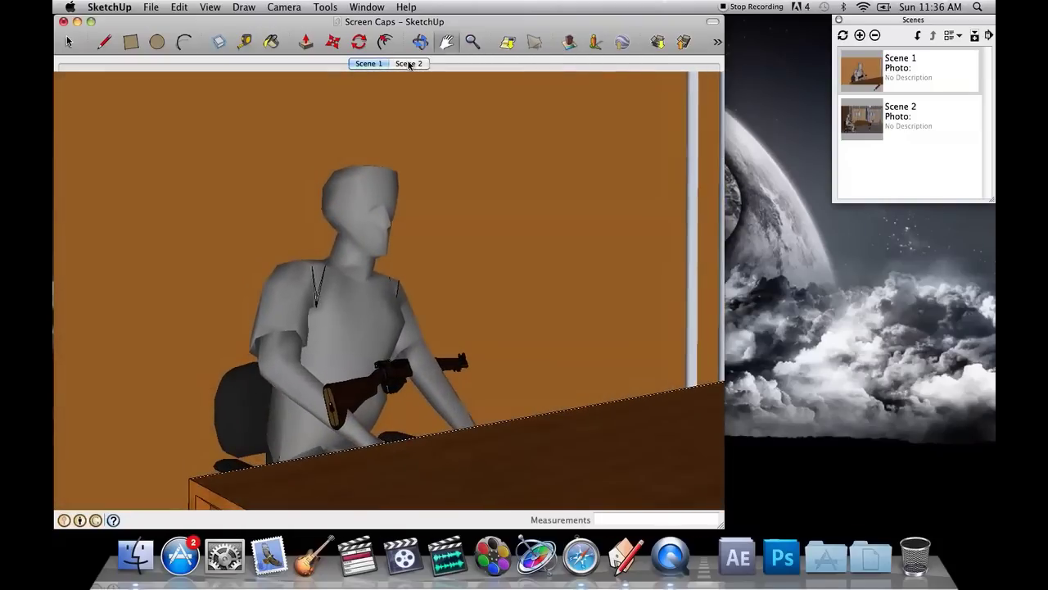
{"action": "scroll", "coordinate": [479, 166], "scroll_direction": "down", "scroll_amount": 5}
{"action": "middle_click_drag", "start_coordinate": [364, 304], "coordinate": [447, 335]}
{"action": "left_click_drag", "start_coordinate": [558, 238], "coordinate": [296, 224]}
{"action": "middle_click_drag", "start_coordinate": [309, 239], "coordinate": [407, 255]}
{"action": "scroll", "coordinate": [466, 248], "scroll_direction": "down", "scroll_amount": 2}
{"action": "left_click_drag", "start_coordinate": [468, 246], "coordinate": [419, 239]}
{"action": "middle_click_drag", "start_coordinate": [419, 239], "coordinate": [409, 287], "text": "shift"}
{"action": "left_click_drag", "start_coordinate": [244, 234], "coordinate": [407, 243]}
{"action": "scroll", "coordinate": [431, 259], "scroll_direction": "up", "scroll_amount": 3}
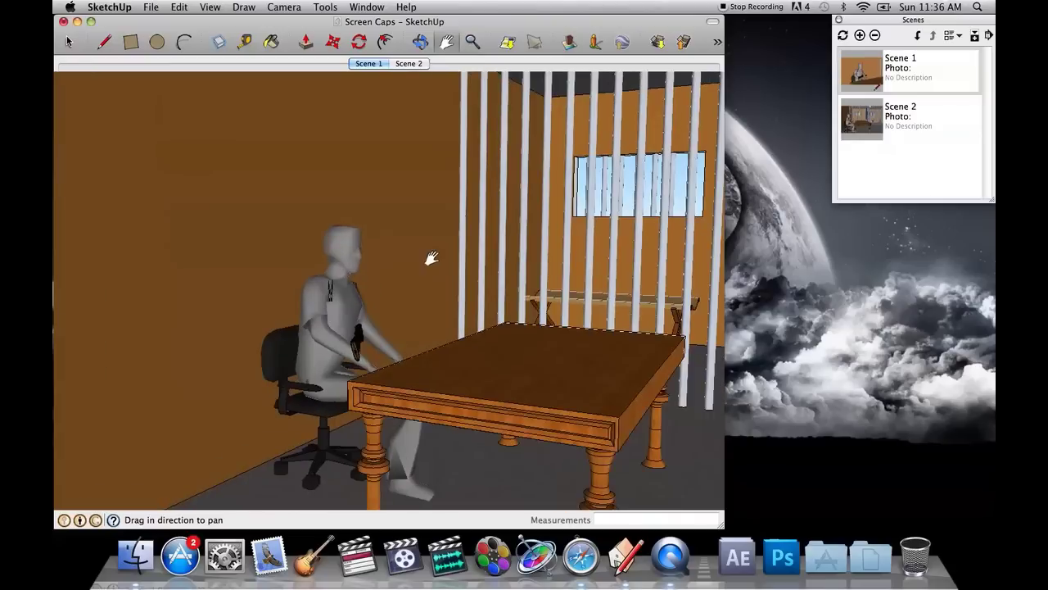
{"action": "middle_click_drag", "start_coordinate": [431, 259], "coordinate": [412, 245]}
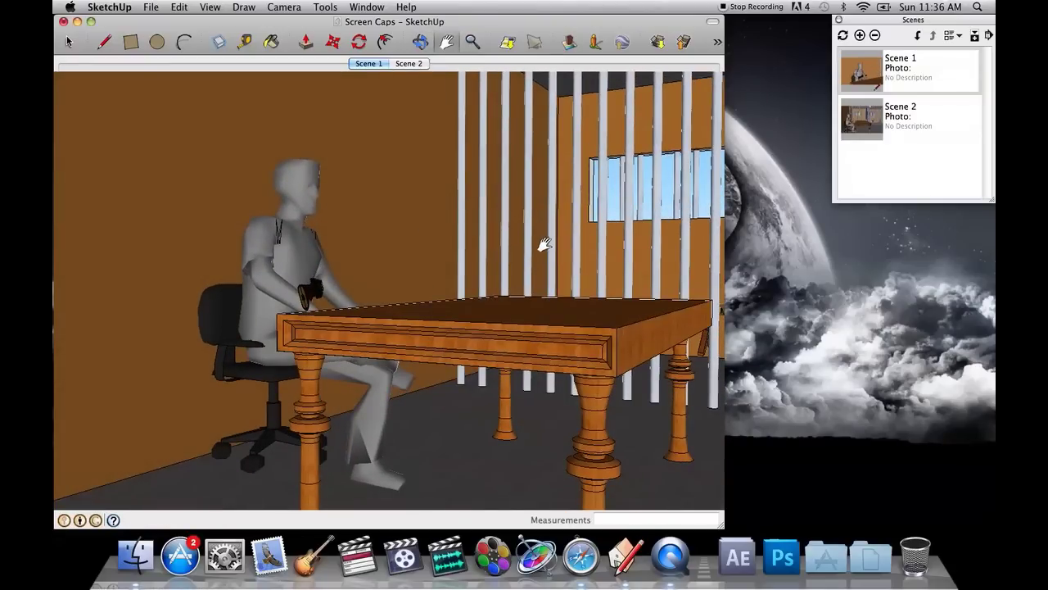
{"action": "scroll", "coordinate": [505, 237], "scroll_direction": "down", "scroll_amount": 4}
{"action": "scroll", "coordinate": [505, 237], "scroll_direction": "down", "scroll_amount": 3}
{"action": "middle_click_drag", "start_coordinate": [576, 227], "coordinate": [561, 294]}
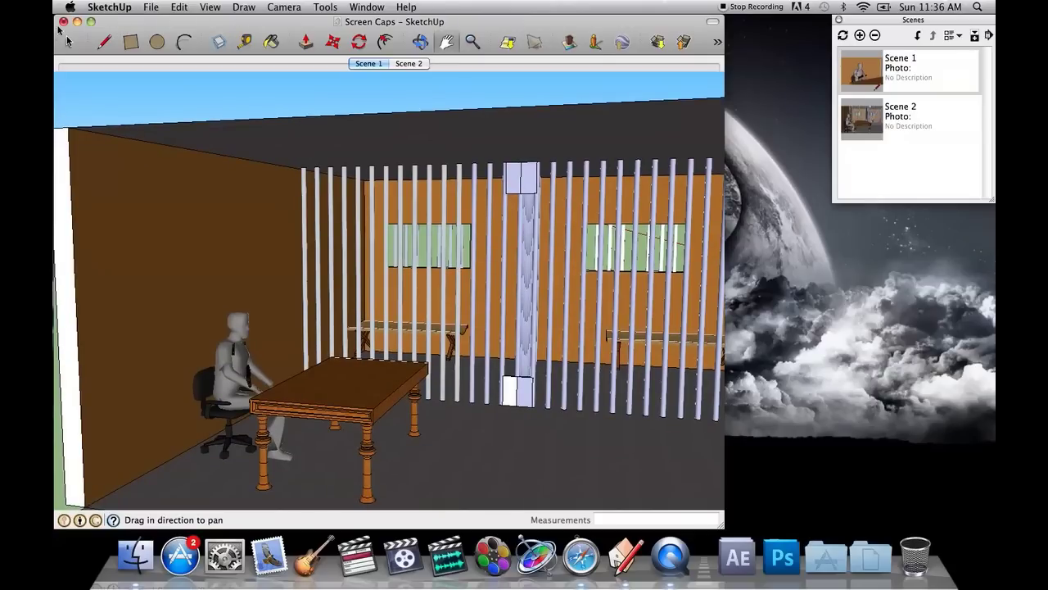
Step: Close the Screen Caps model without saving its changes
{"action": "left_click", "coordinate": [64, 21]}
{"action": "left_click", "coordinate": [344, 121]}
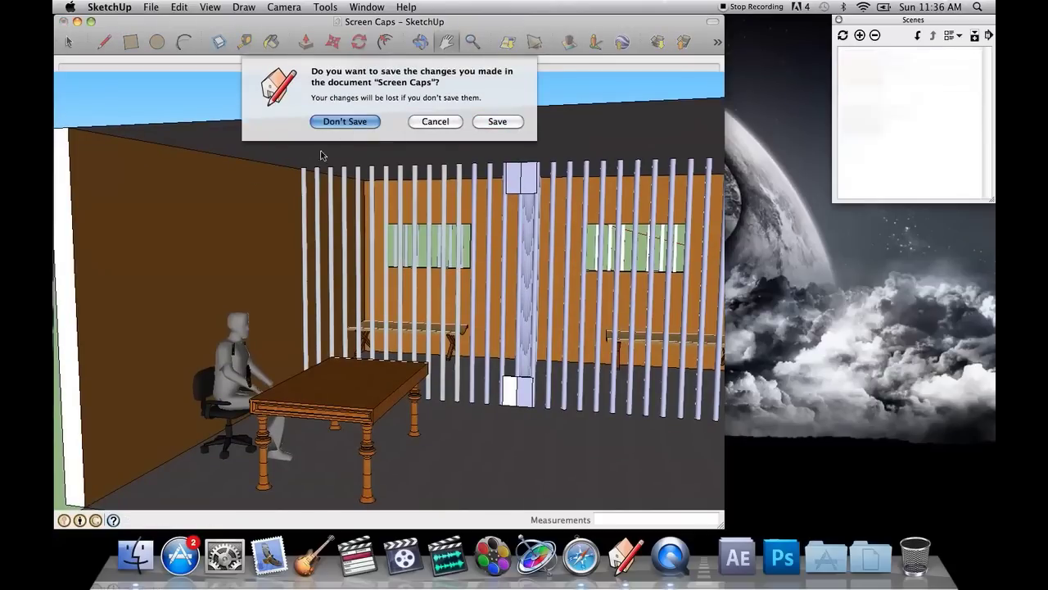
{"action": "left_click", "coordinate": [185, 61]}
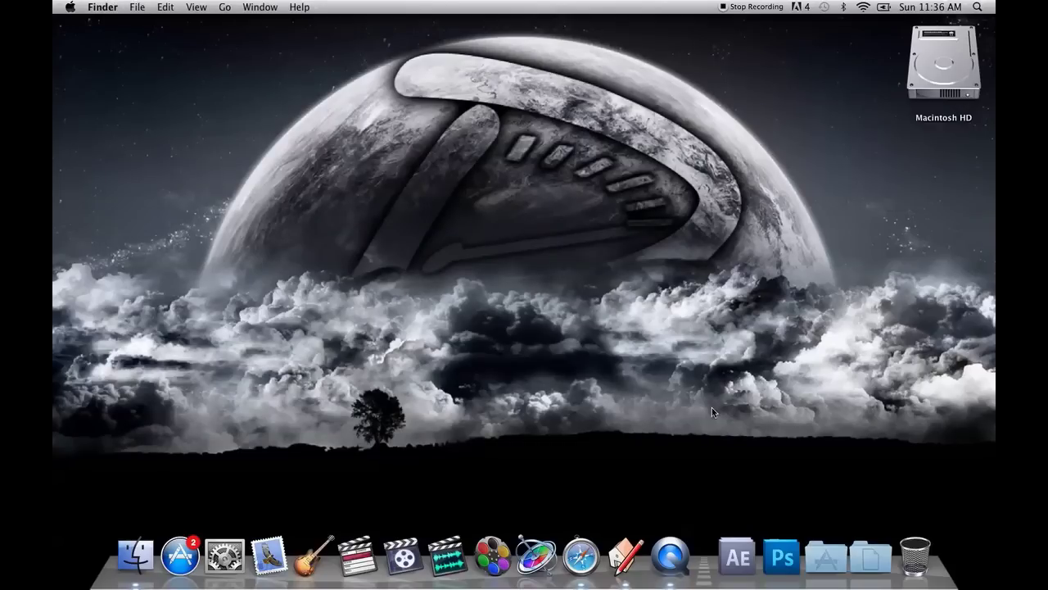
Step: Switch back to SketchUp and start a new blank model
{"action": "left_click", "coordinate": [632, 547]}
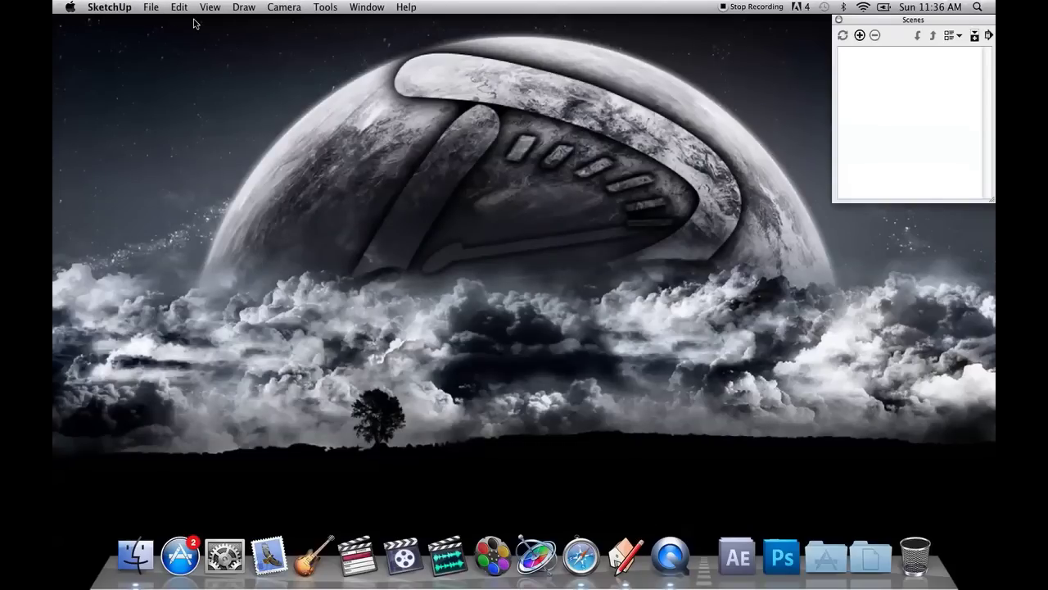
{"action": "left_click", "coordinate": [151, 8]}
{"action": "left_click", "coordinate": [160, 22]}
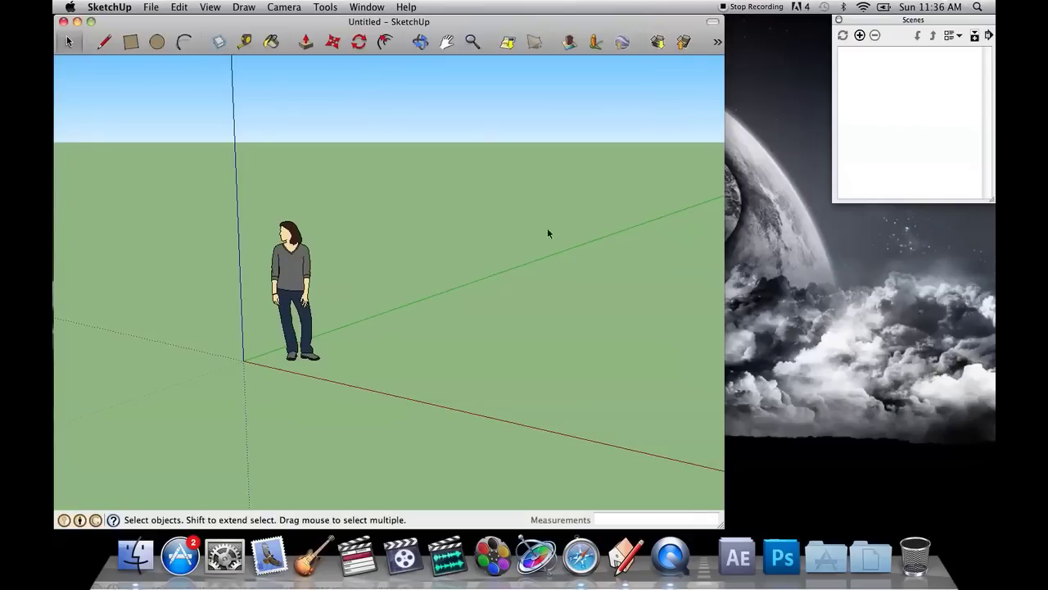
Step: Delete the default standing person near the origin of the new model
{"action": "left_click", "coordinate": [449, 43]}
{"action": "middle_click_drag", "start_coordinate": [390, 269], "coordinate": [508, 291]}
{"action": "left_click", "coordinate": [69, 42]}
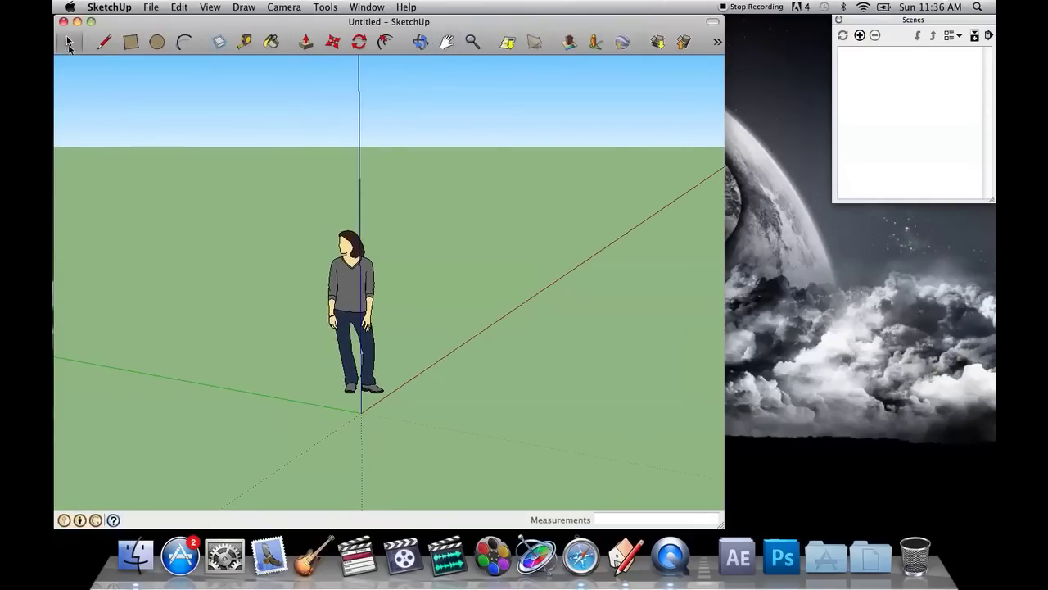
{"action": "left_click", "coordinate": [340, 275]}
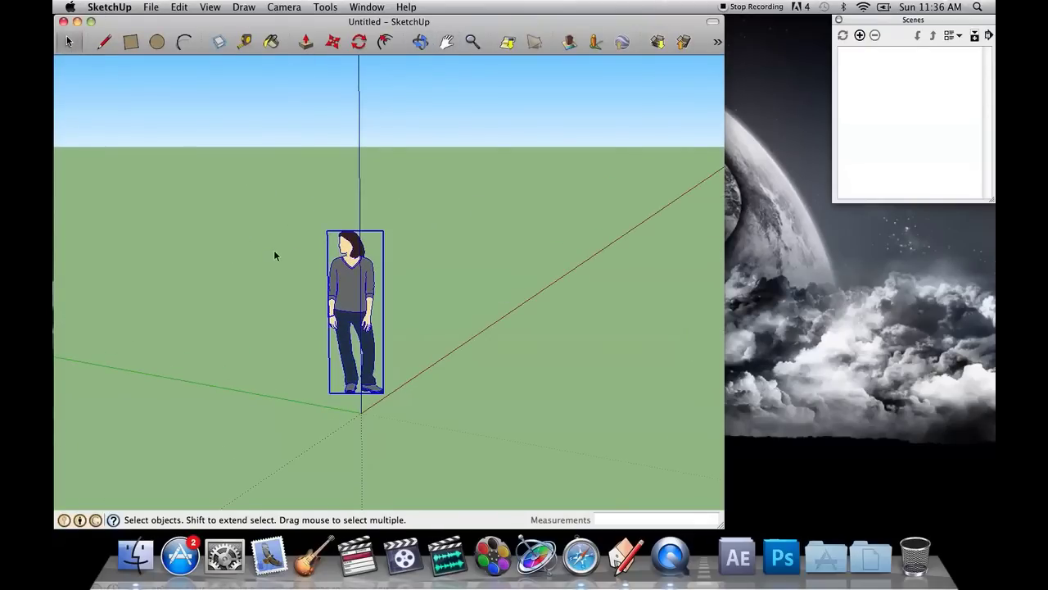
{"action": "key", "text": "Delete"}
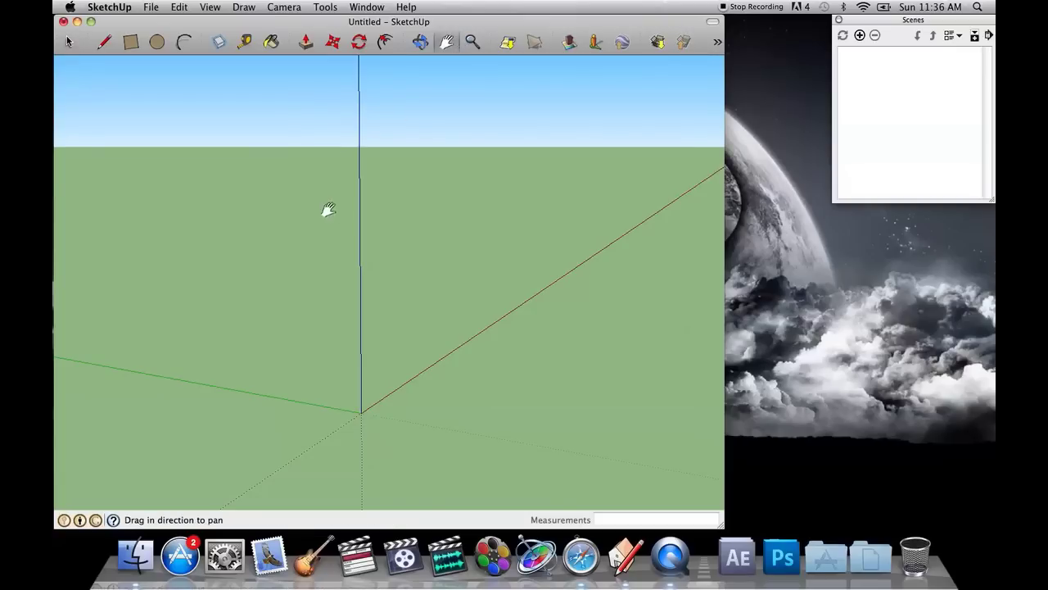
{"action": "key", "text": "o"}
{"action": "left_click_drag", "start_coordinate": [328, 210], "coordinate": [379, 218]}
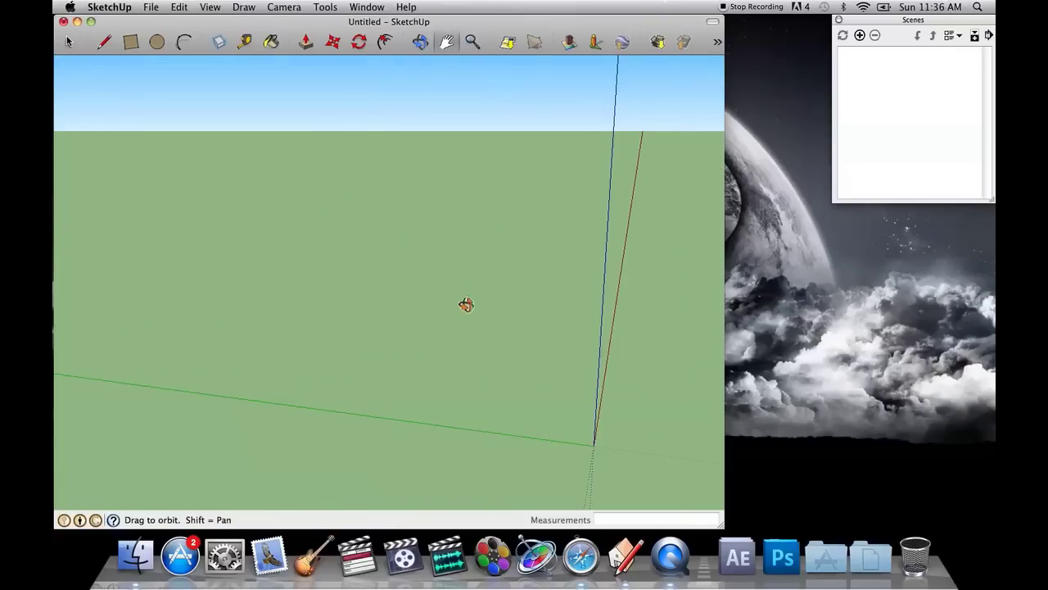
{"action": "middle_click_drag", "start_coordinate": [466, 305], "coordinate": [444, 288]}
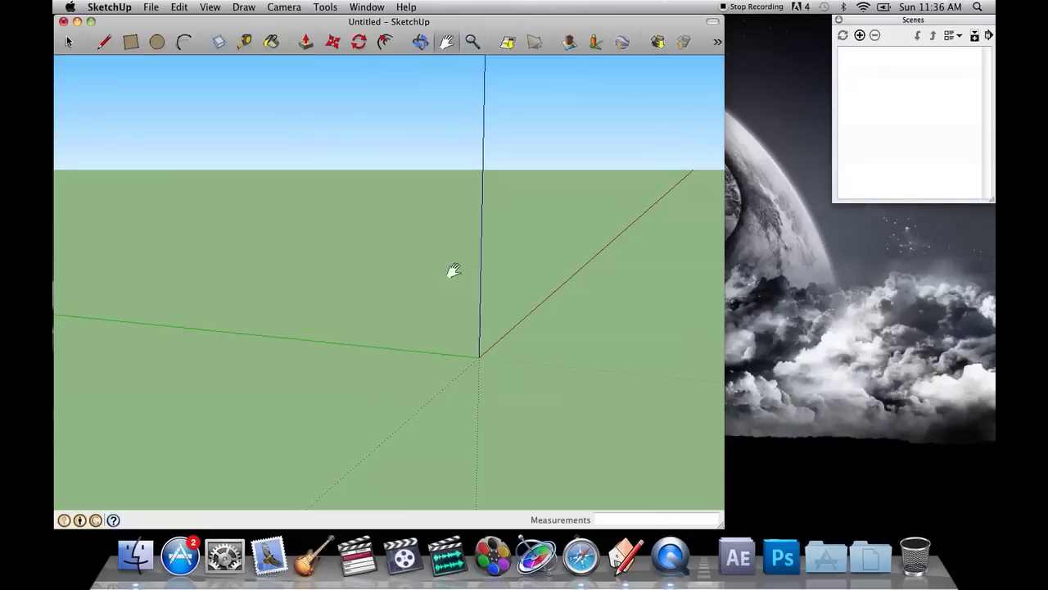
{"action": "left_click", "coordinate": [104, 41]}
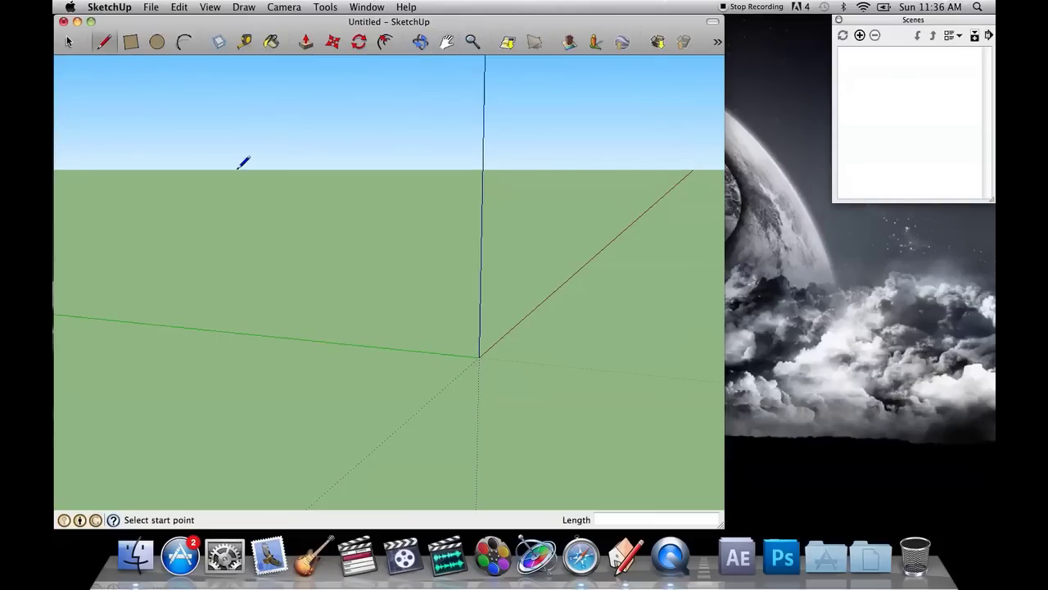
{"action": "middle_click_drag", "start_coordinate": [440, 281], "coordinate": [432, 291]}
{"action": "left_click", "coordinate": [423, 339]}
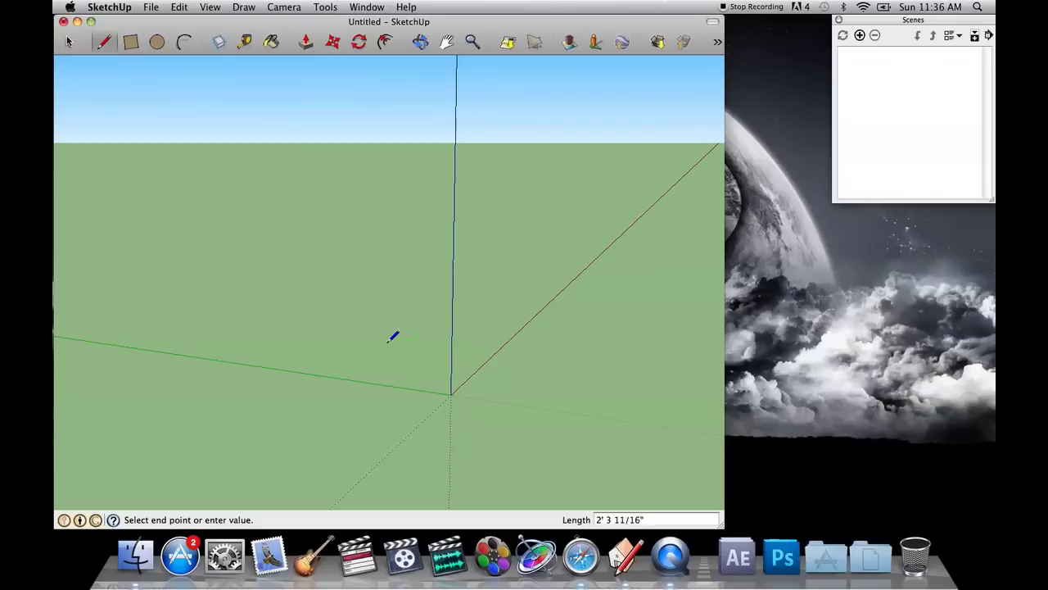
{"action": "type", "text": "20"}
{"action": "key", "text": "Return"}
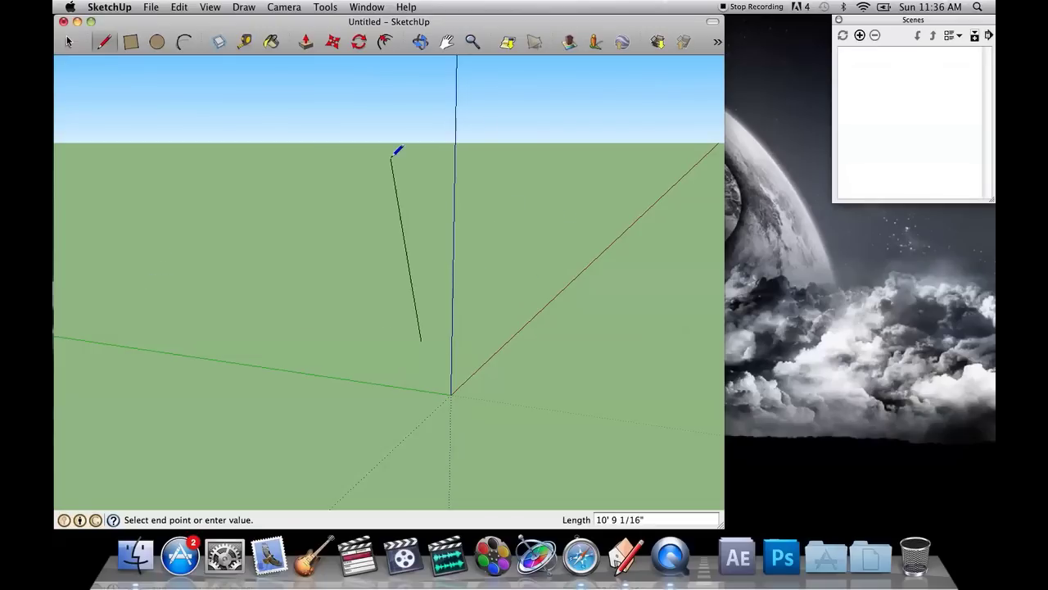
{"action": "key", "text": "Escape"}
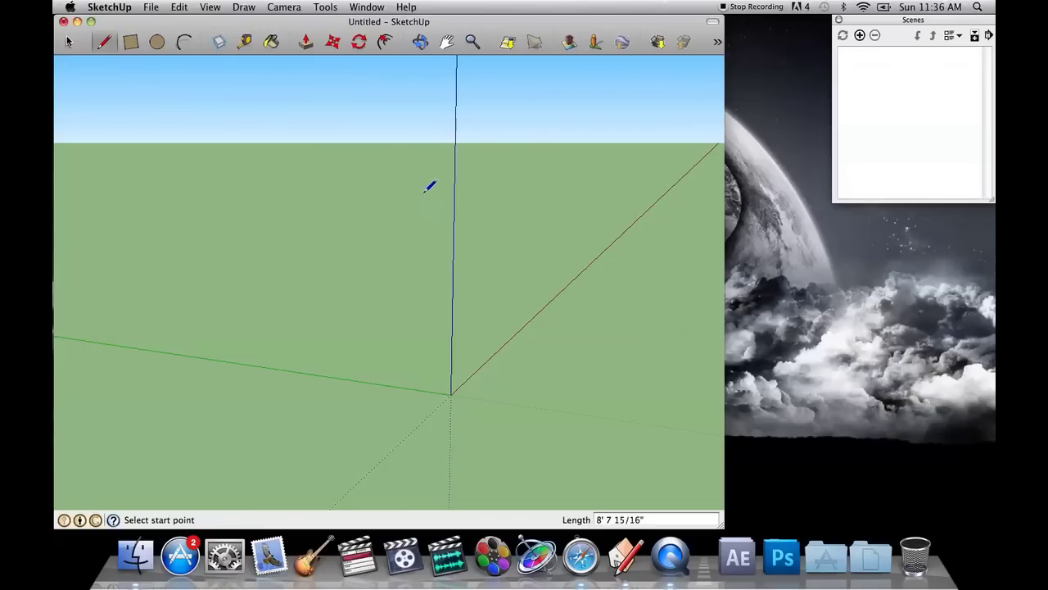
{"action": "left_click", "coordinate": [445, 43]}
{"action": "left_click_drag", "start_coordinate": [385, 209], "coordinate": [575, 251]}
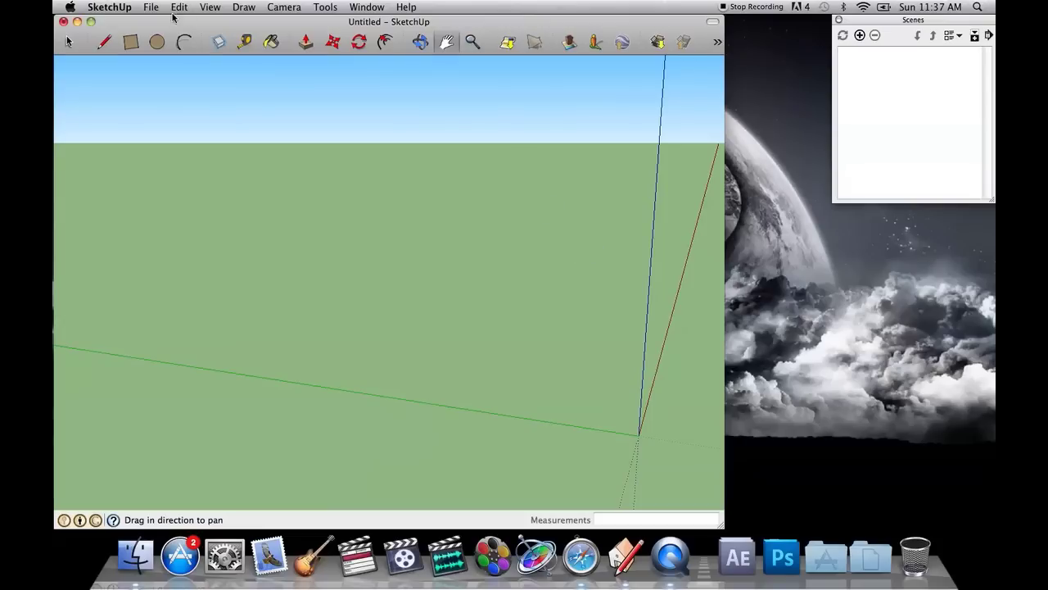
{"action": "left_click", "coordinate": [103, 42]}
{"action": "left_click", "coordinate": [309, 318]}
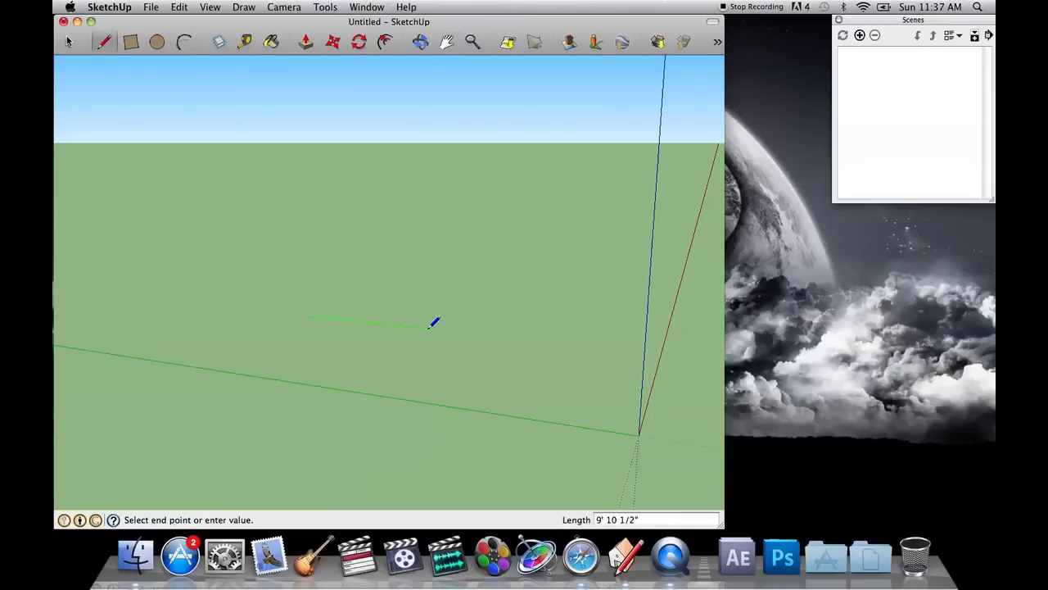
{"action": "key", "text": "Escape"}
Step: Draw a 20' by 20' rectangle flat on the ground beside the green axis
{"action": "left_click", "coordinate": [130, 42]}
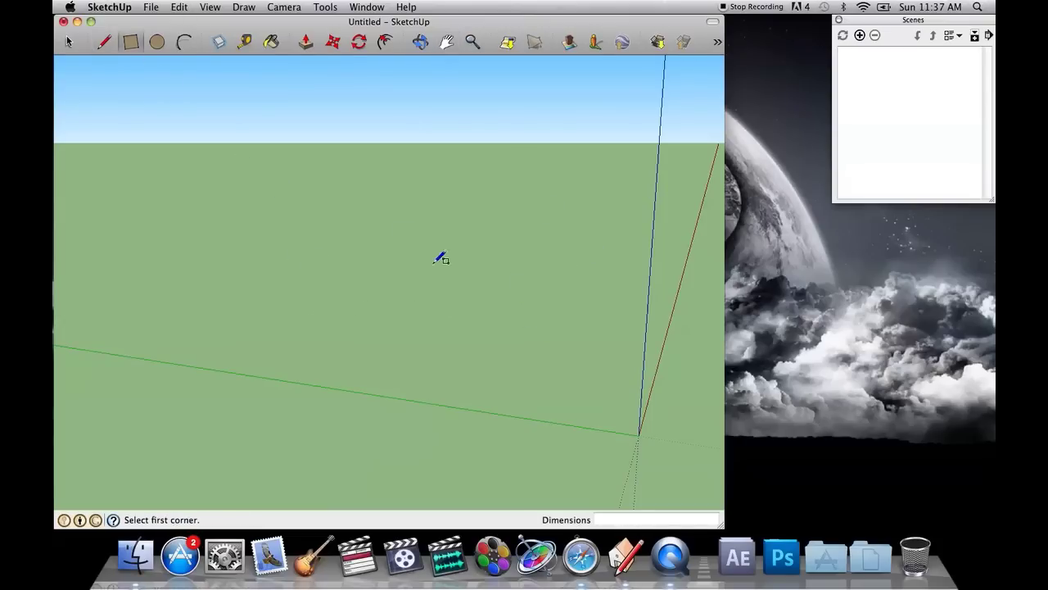
{"action": "left_click", "coordinate": [496, 333]}
{"action": "type", "text": "20',20"}
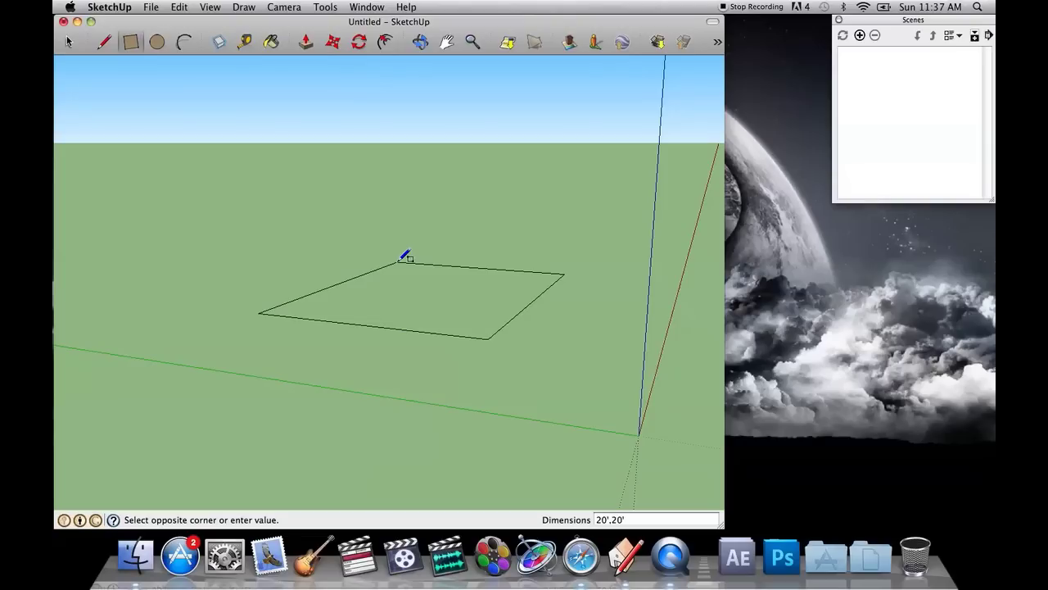
{"action": "key", "text": "Return"}
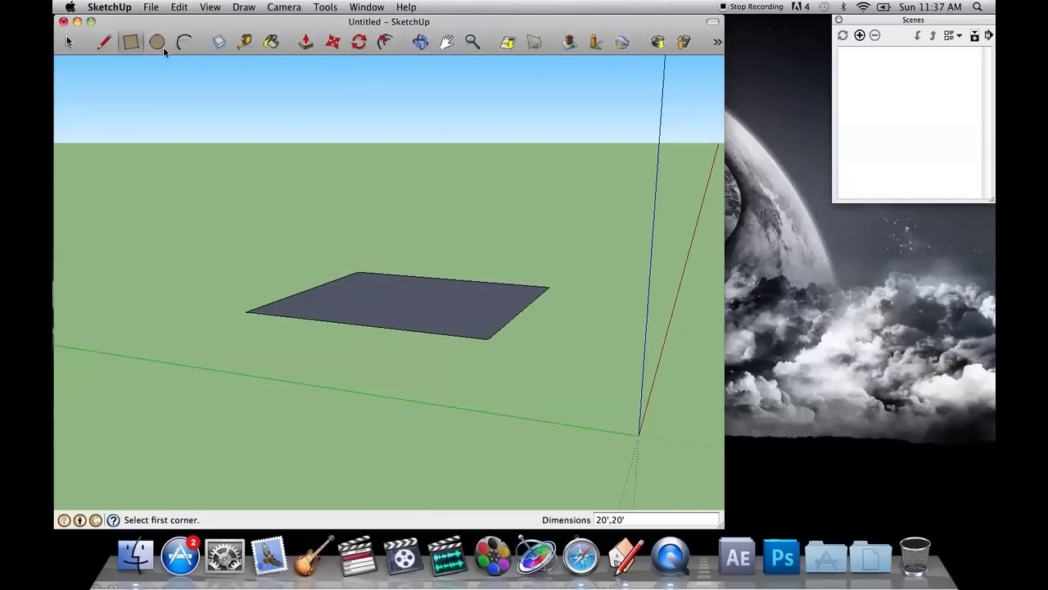
Step: Draw a 20' vertical line up from the rectangle's far corner, parallel to the blue axis
{"action": "left_click", "coordinate": [104, 41]}
{"action": "left_click", "coordinate": [368, 271]}
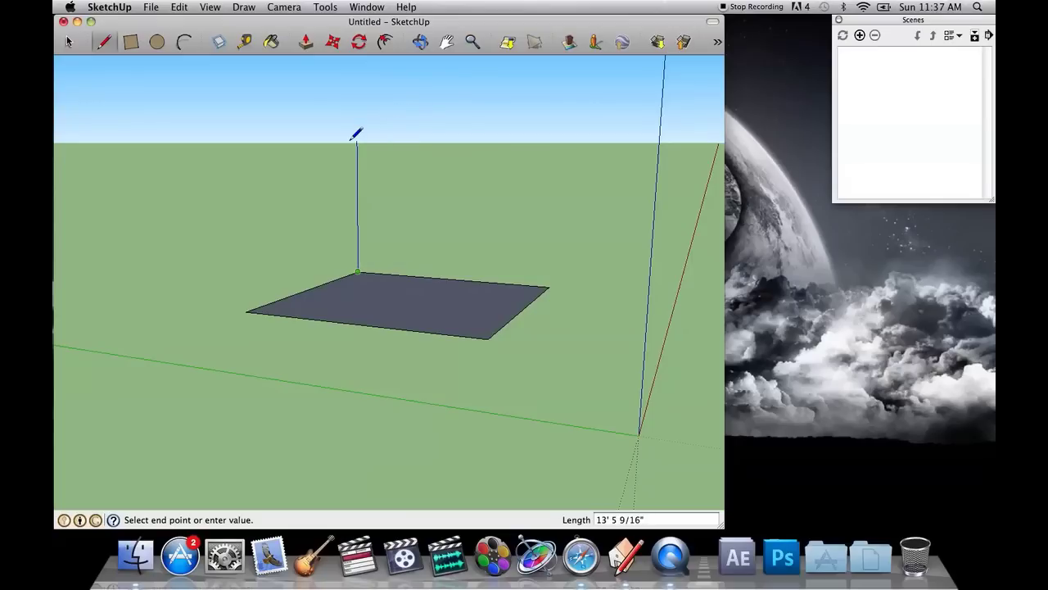
{"action": "type", "text": "20"}
{"action": "key", "text": "Return"}
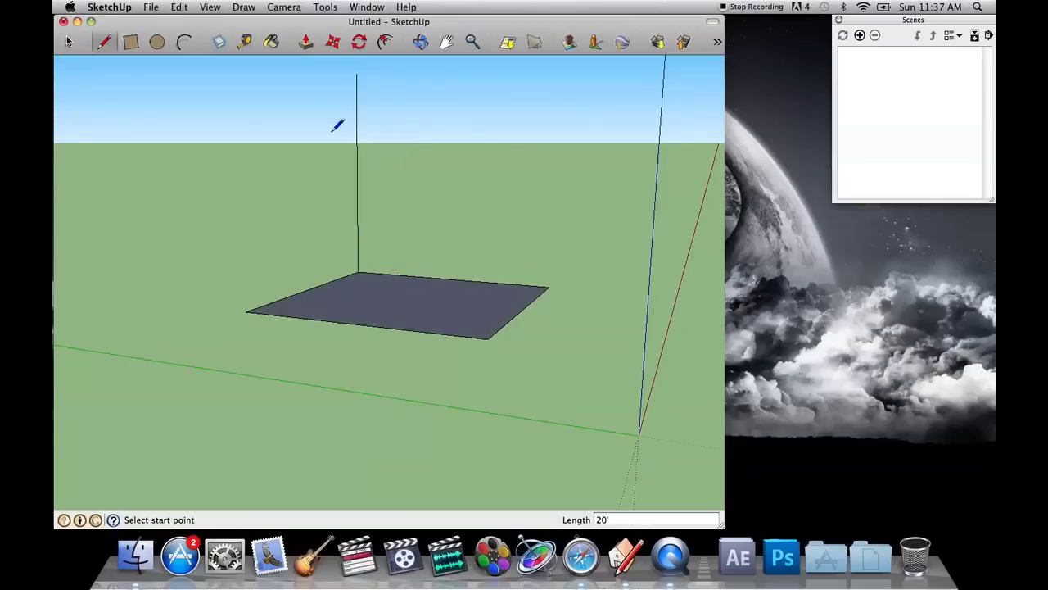
Step: Delete the vertical line standing at the floor's far corner
{"action": "left_click", "coordinate": [78, 38]}
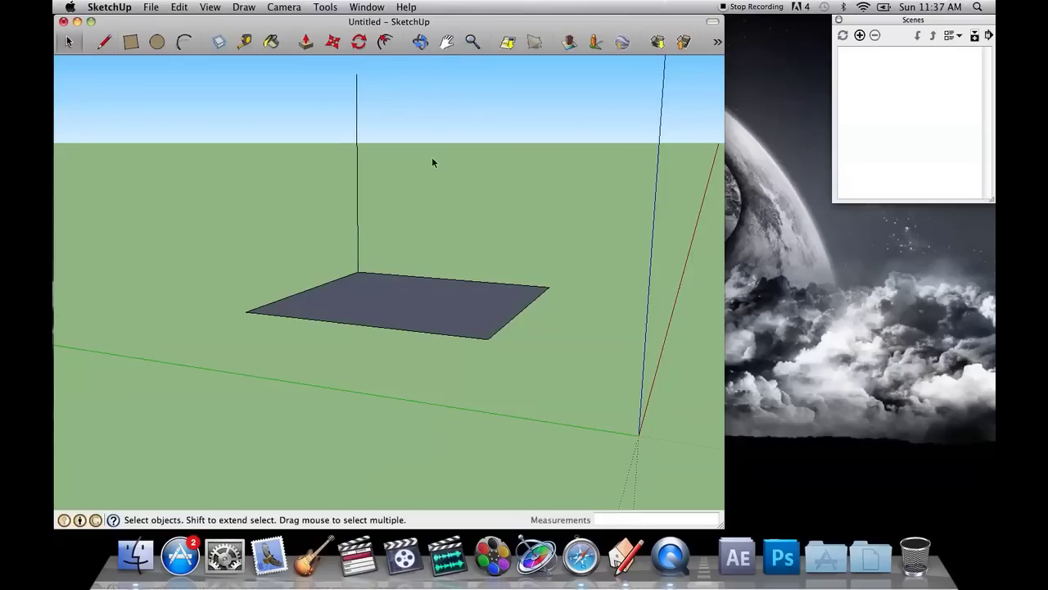
{"action": "left_click", "coordinate": [357, 168]}
{"action": "key", "text": "Delete"}
Step: Push/Pull the floor face upward by 20' into a solid box
{"action": "middle_click_drag", "start_coordinate": [368, 140], "coordinate": [492, 227]}
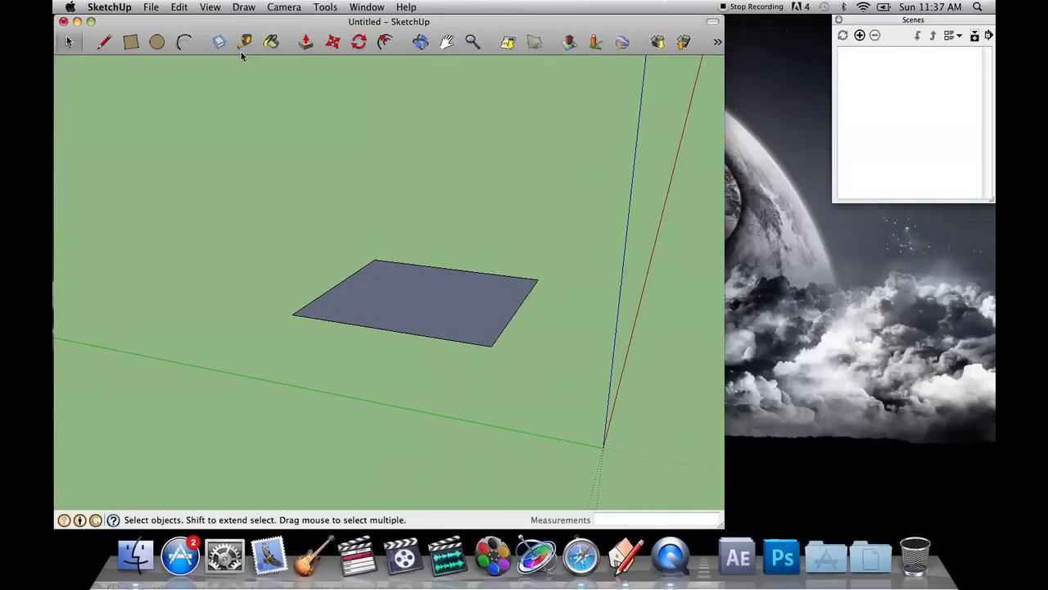
{"action": "left_click", "coordinate": [307, 42]}
{"action": "left_click_drag", "start_coordinate": [484, 328], "coordinate": [467, 226]}
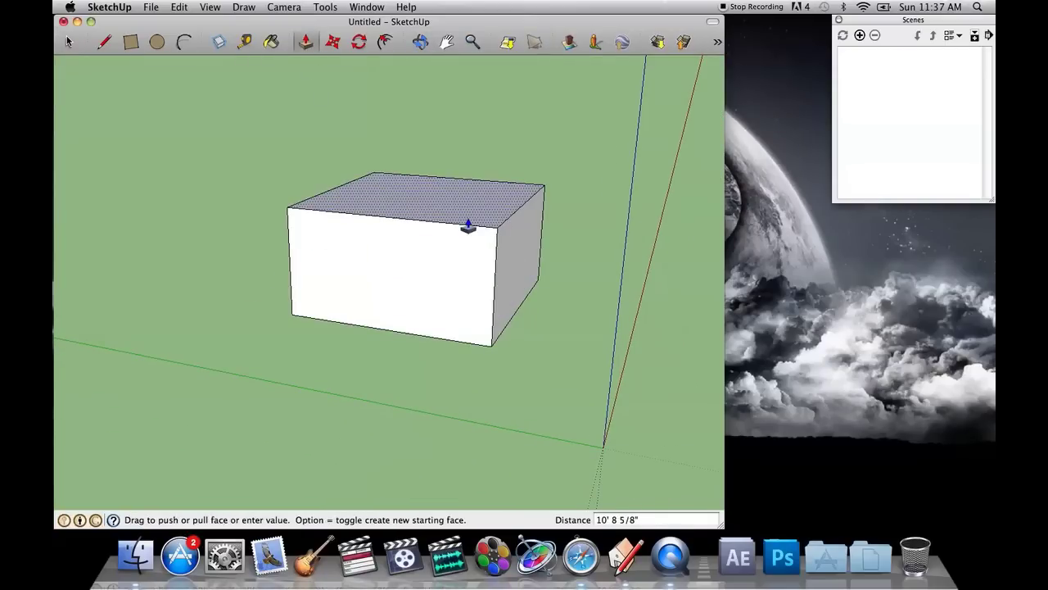
{"action": "key", "text": "Return"}
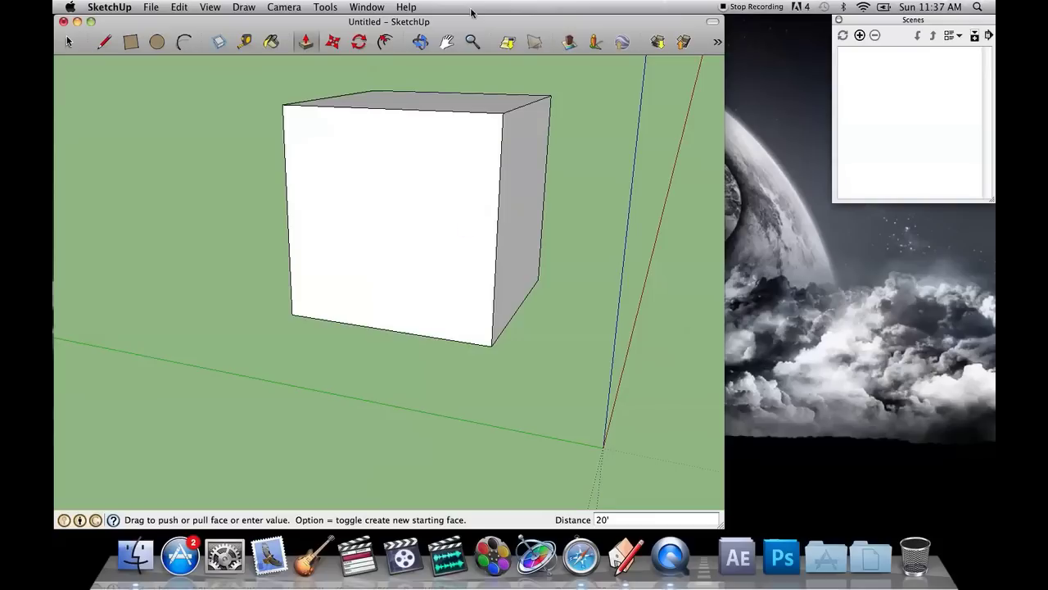
Step: Delete the top edges and walls of the box, keeping only the floor square
{"action": "left_click", "coordinate": [448, 43]}
{"action": "left_click_drag", "start_coordinate": [508, 296], "coordinate": [517, 355]}
{"action": "scroll", "coordinate": [522, 341], "scroll_direction": "up", "scroll_amount": 2}
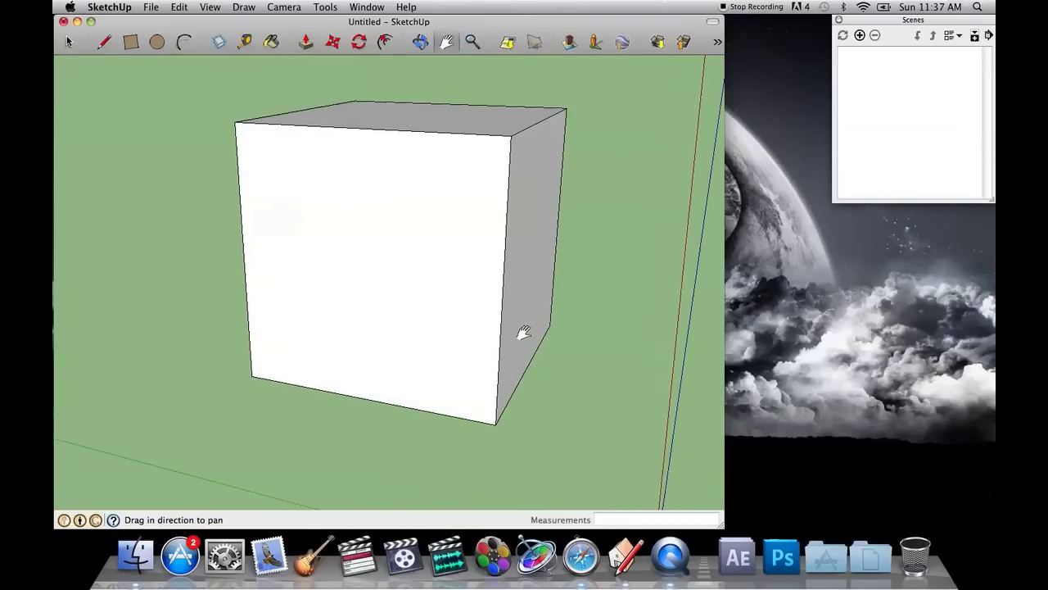
{"action": "scroll", "coordinate": [522, 335], "scroll_direction": "down", "scroll_amount": 1}
{"action": "left_click", "coordinate": [68, 42]}
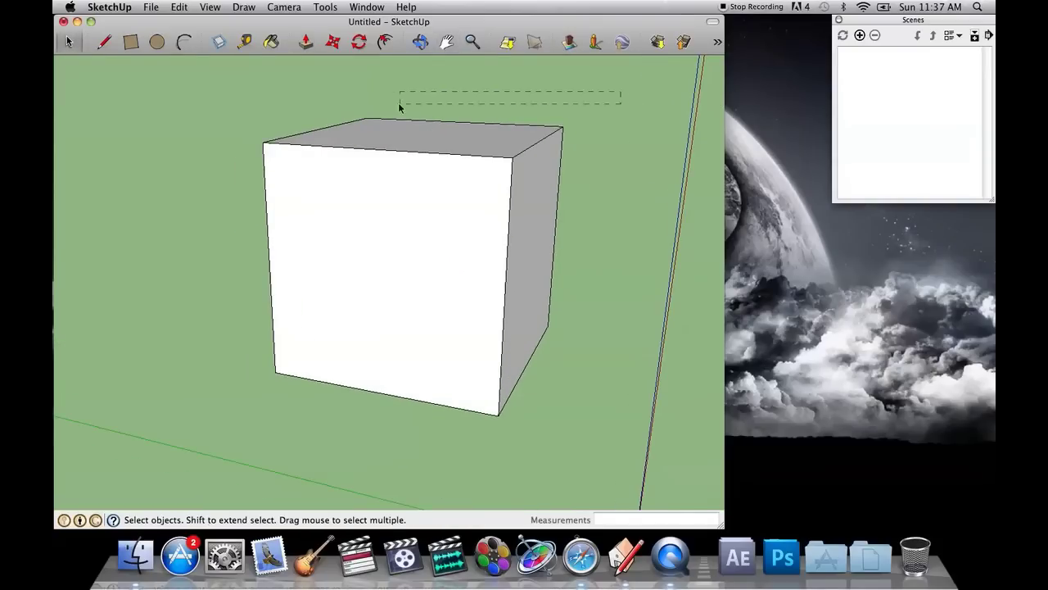
{"action": "left_click_drag", "start_coordinate": [399, 103], "coordinate": [128, 234]}
{"action": "key", "text": "Delete"}
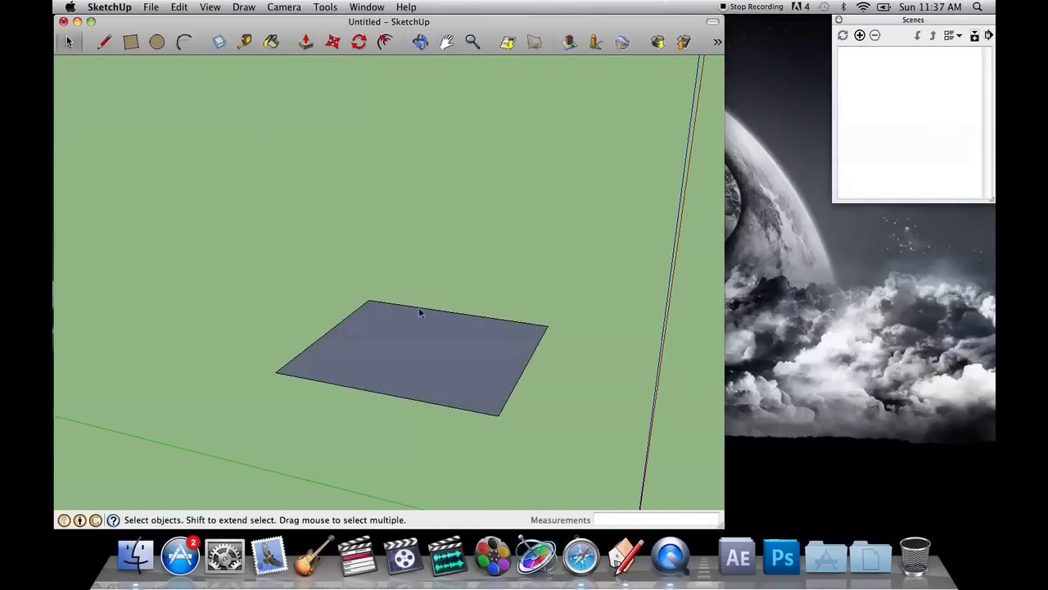
Step: Draw an upright rectangle as a back wall, starting from the floor's far corner along its back edge
{"action": "middle_click_drag", "start_coordinate": [464, 371], "coordinate": [562, 351]}
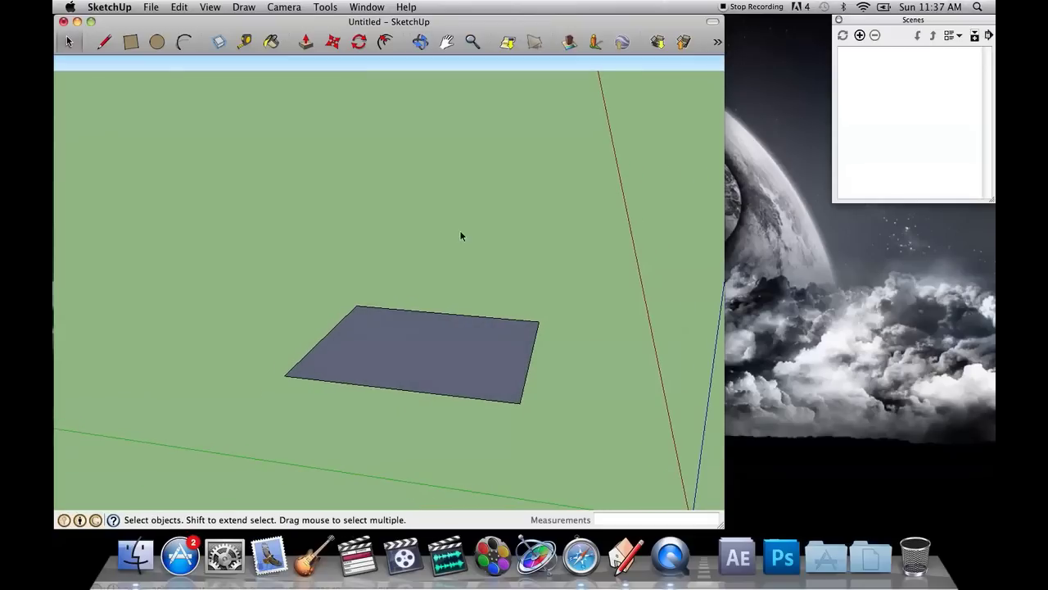
{"action": "scroll", "coordinate": [461, 227], "scroll_direction": "up", "scroll_amount": 2}
{"action": "left_click", "coordinate": [385, 42]}
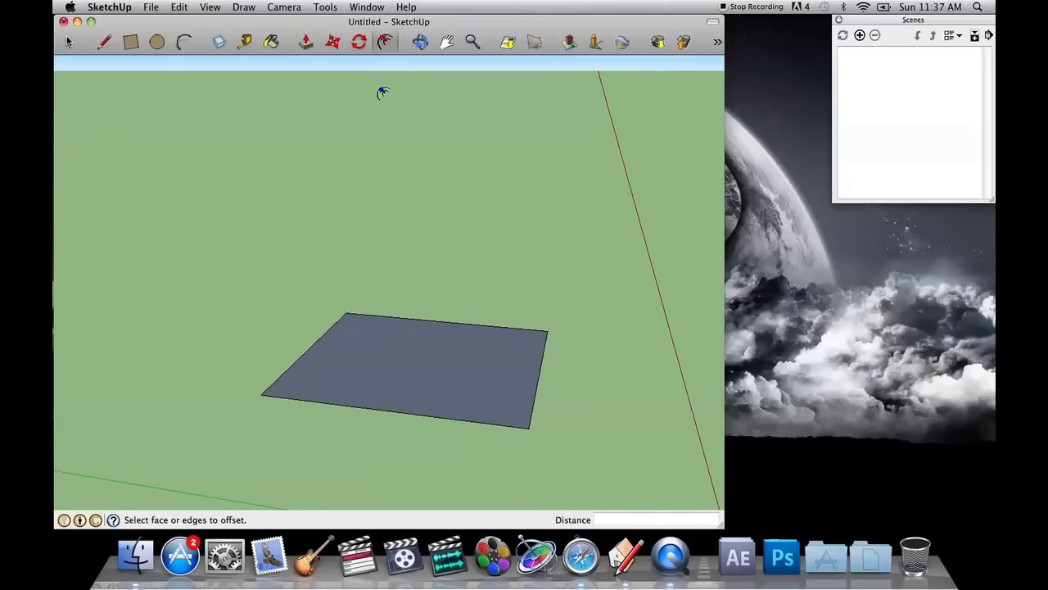
{"action": "left_click", "coordinate": [130, 44]}
{"action": "left_click", "coordinate": [347, 312]}
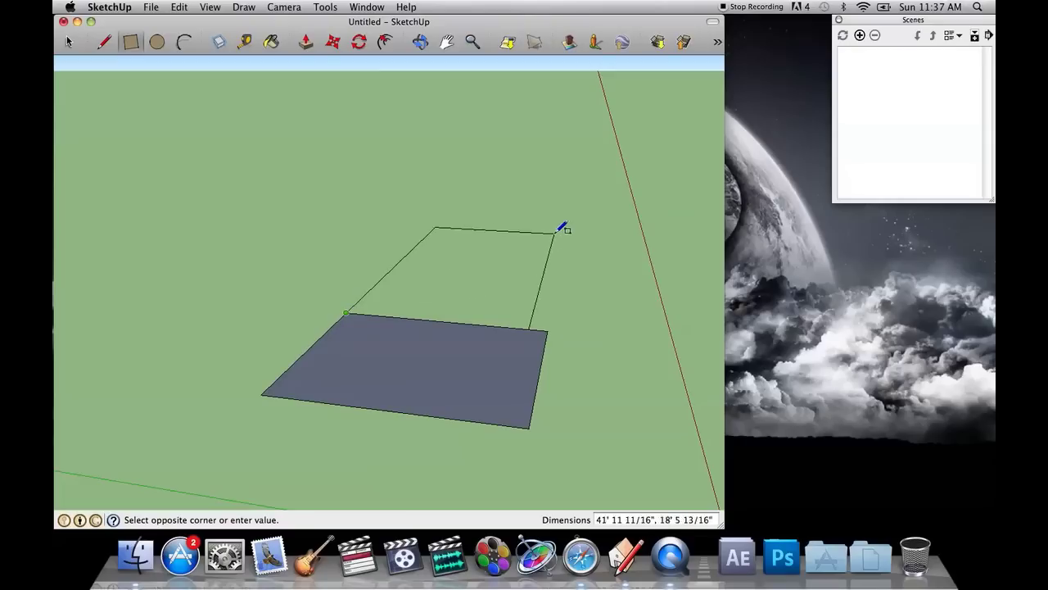
{"action": "mouse_move", "coordinate": [580, 284]}
{"action": "middle_mouse_down"}
{"action": "mouse_move", "coordinate": [522, 221]}
{"action": "mouse_move", "coordinate": [668, 267]}
{"action": "mouse_move", "coordinate": [487, 262]}
{"action": "middle_mouse_up"}
{"action": "left_click", "coordinate": [549, 223]}
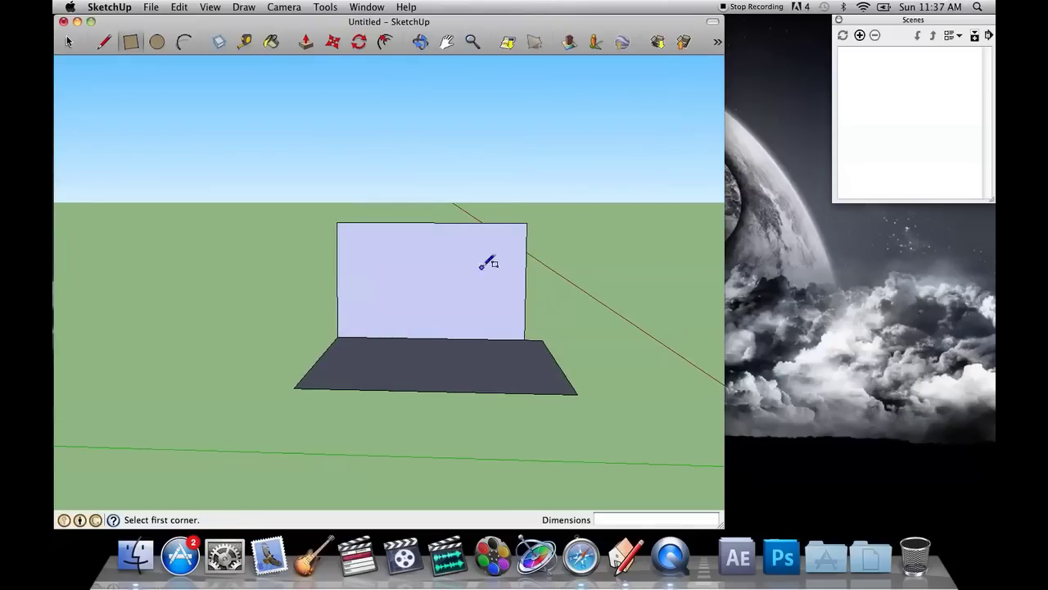
Step: Cut a window opening of about 7' 5" by 3' 4" in the middle of the back wall
{"action": "left_click", "coordinate": [399, 258]}
{"action": "left_click", "coordinate": [477, 292]}
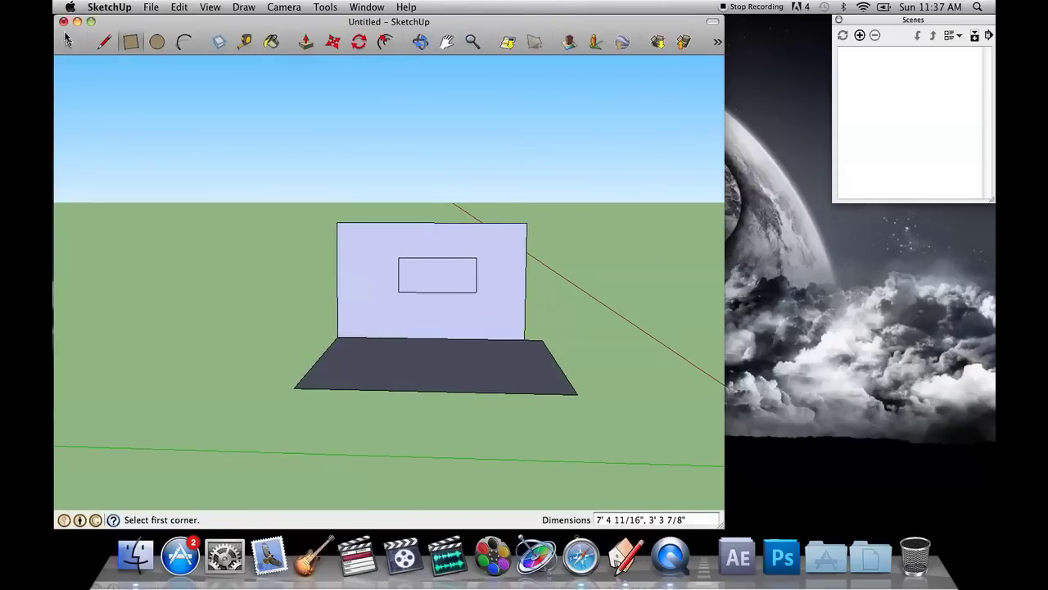
{"action": "left_click", "coordinate": [68, 40]}
{"action": "left_click", "coordinate": [415, 270]}
{"action": "key", "text": "Delete"}
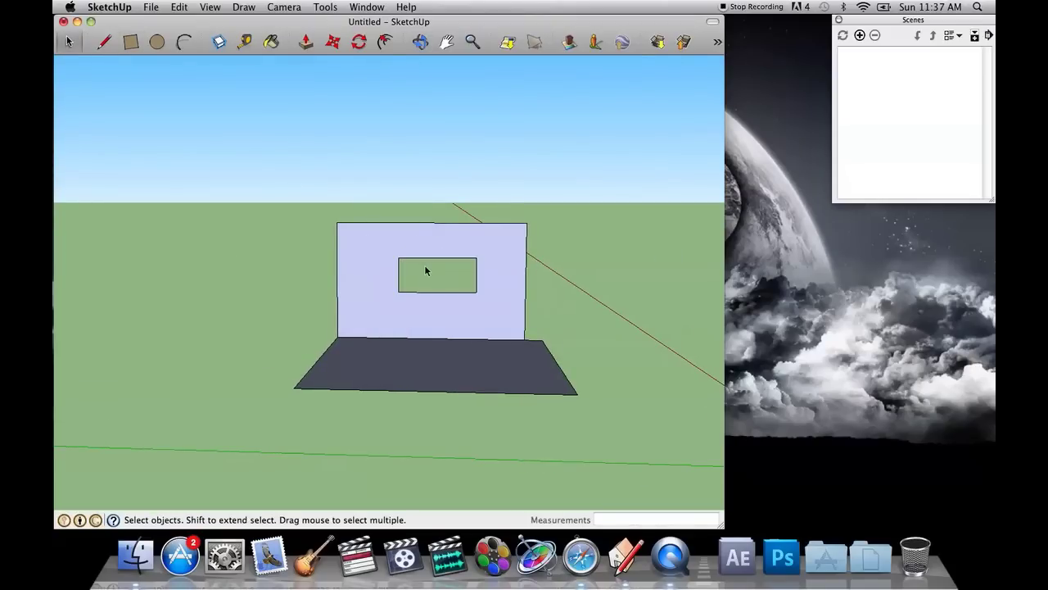
Step: Undo the window opening, its outline and the upright back wall
{"action": "mouse_move", "coordinate": [426, 269]}
{"action": "middle_mouse_down"}
{"action": "mouse_move", "coordinate": [532, 311]}
{"action": "mouse_move", "coordinate": [379, 288]}
{"action": "mouse_move", "coordinate": [440, 311]}
{"action": "mouse_move", "coordinate": [381, 287]}
{"action": "mouse_move", "coordinate": [439, 308]}
{"action": "mouse_move", "coordinate": [414, 283]}
{"action": "middle_mouse_up"}
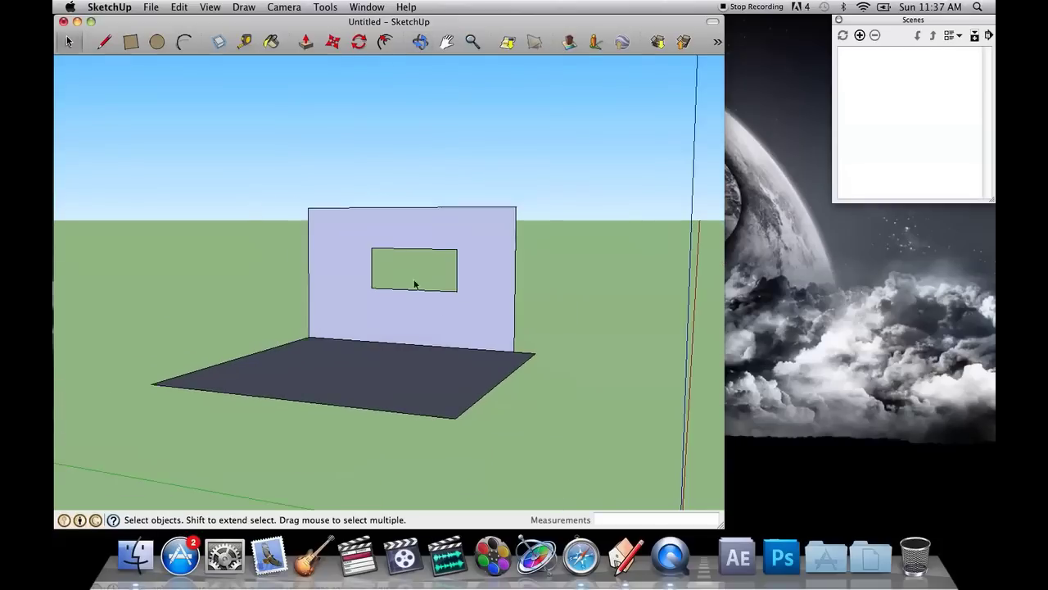
{"action": "left_click", "coordinate": [447, 42]}
{"action": "left_click_drag", "start_coordinate": [419, 240], "coordinate": [459, 321]}
{"action": "key", "text": "super+z"}
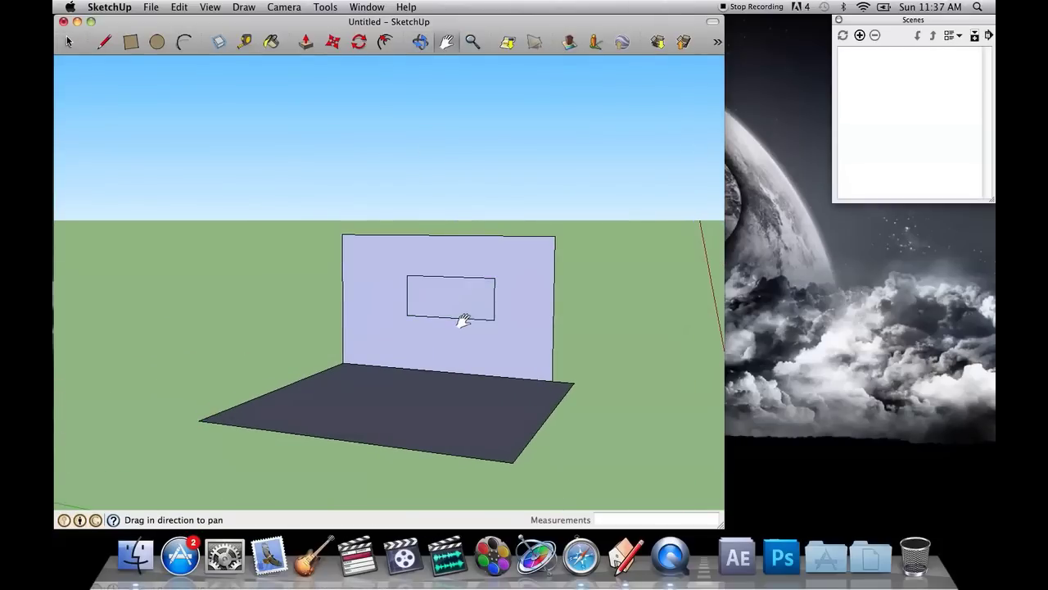
{"action": "key", "text": "super+z"}
{"action": "key", "text": "super+z"}
Step: Offset the floor's outline 1' outward to outline the wall thickness
{"action": "middle_click_drag", "start_coordinate": [459, 313], "coordinate": [515, 357]}
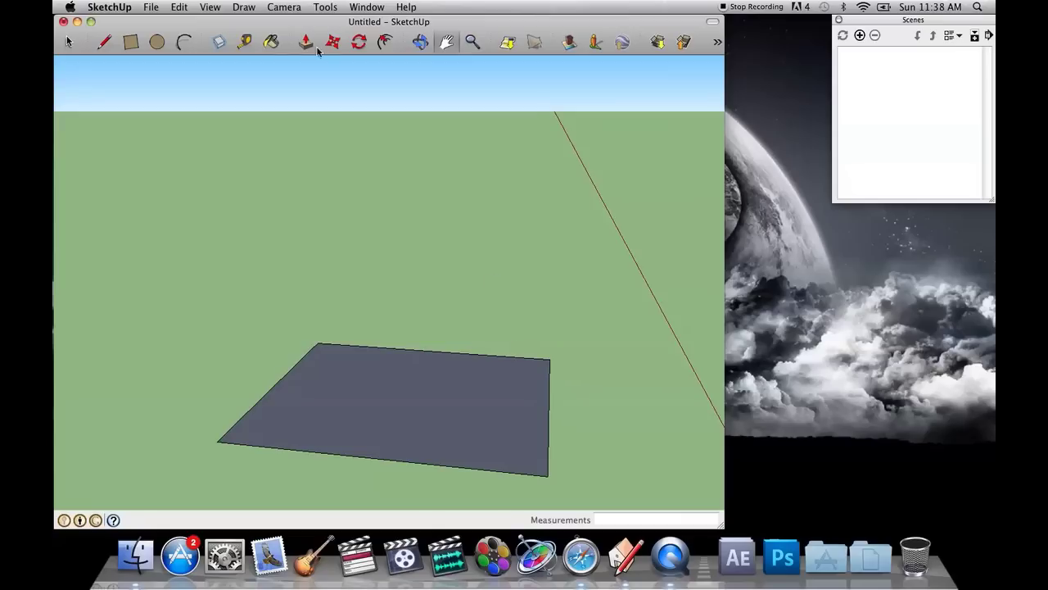
{"action": "left_click", "coordinate": [385, 43]}
{"action": "left_click", "coordinate": [485, 406]}
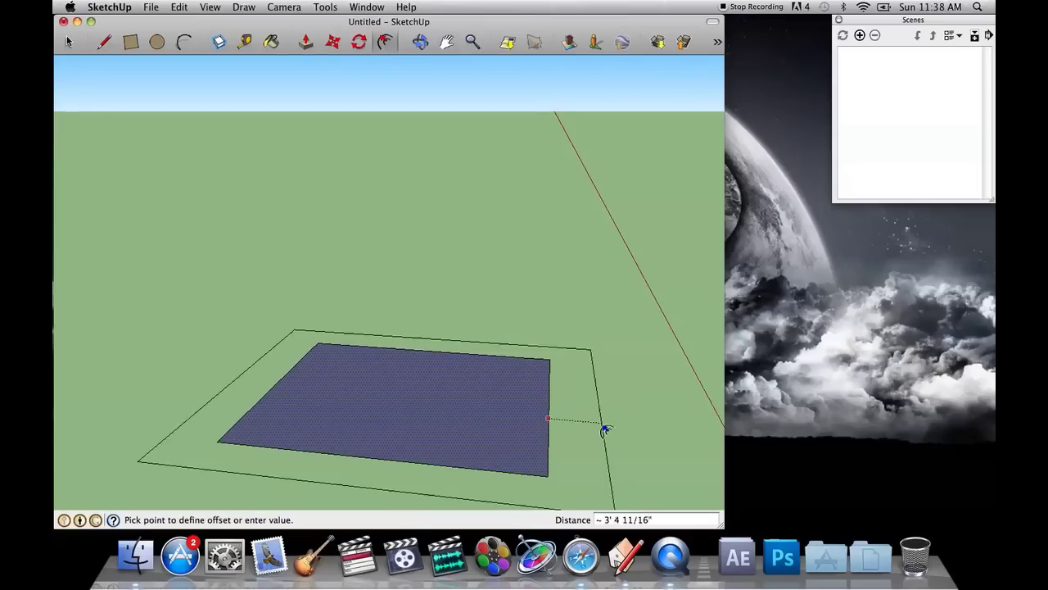
{"action": "left_click", "coordinate": [600, 423]}
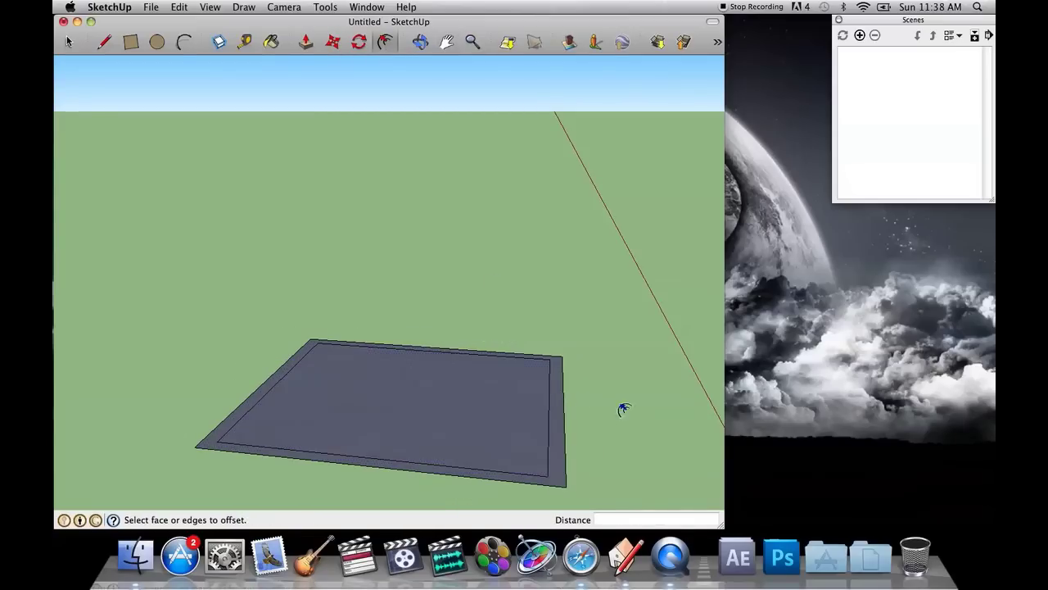
Step: Push/Pull the border strip around the floor upward by 10' to raise the walls
{"action": "mouse_move", "coordinate": [498, 297]}
{"action": "middle_mouse_down"}
{"action": "mouse_move", "coordinate": [492, 264]}
{"action": "mouse_move", "coordinate": [490, 282]}
{"action": "middle_mouse_up"}
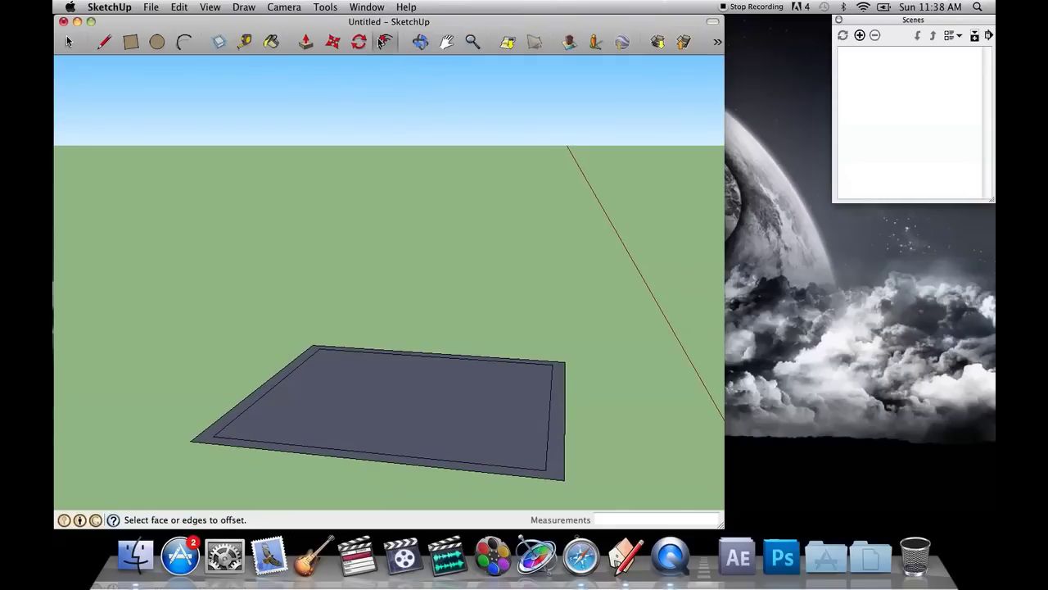
{"action": "mouse_move", "coordinate": [552, 344]}
{"action": "middle_mouse_down"}
{"action": "mouse_move", "coordinate": [557, 363]}
{"action": "mouse_move", "coordinate": [552, 355]}
{"action": "middle_mouse_up"}
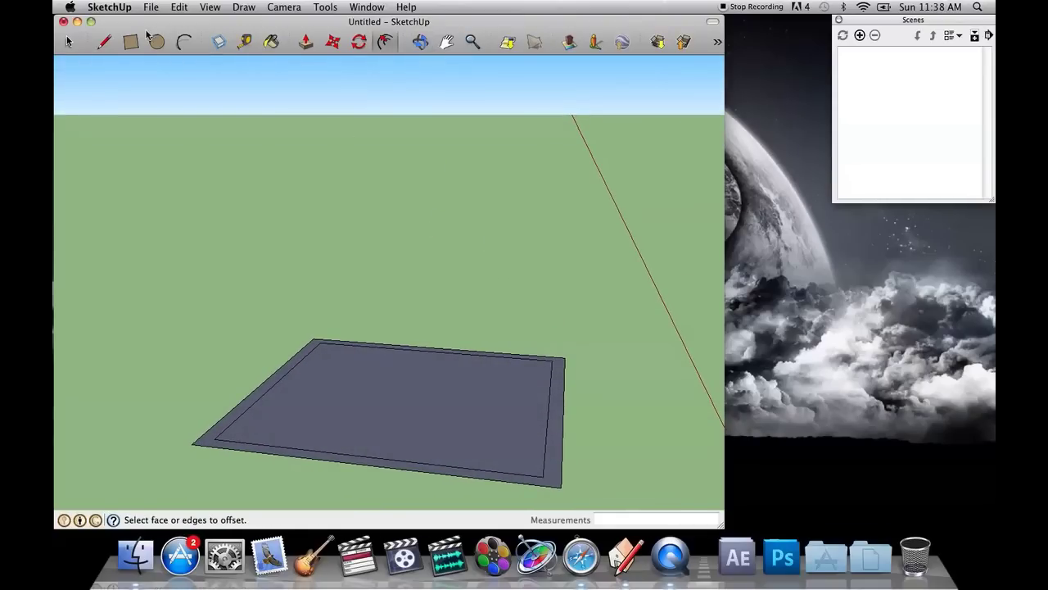
{"action": "left_click", "coordinate": [305, 42]}
{"action": "left_click_drag", "start_coordinate": [559, 381], "coordinate": [570, 262]}
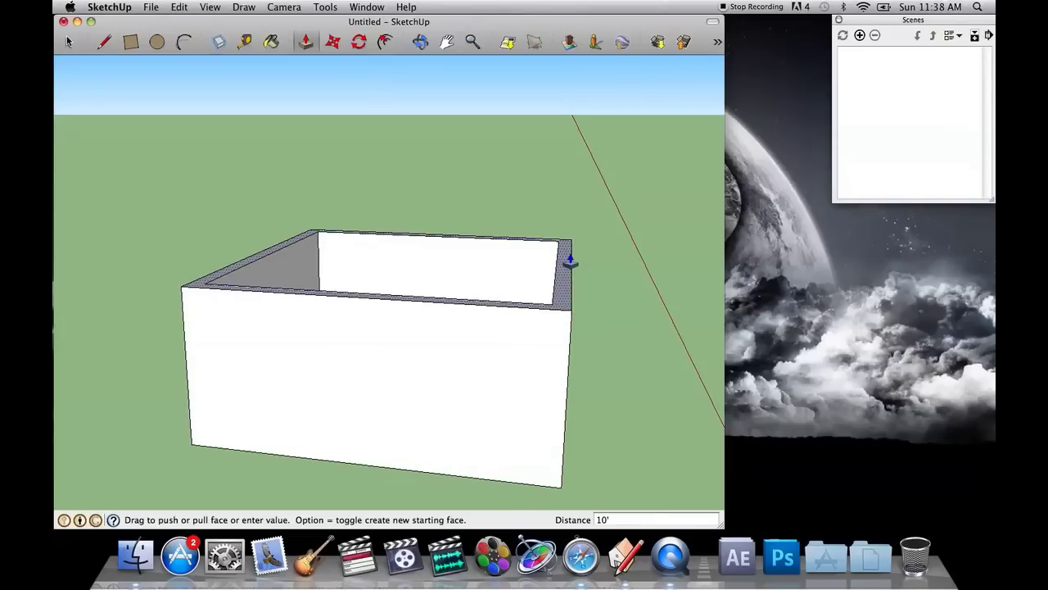
Step: Try to draw 1' lines across the top of the front wall at its two inner corners
{"action": "middle_click_drag", "start_coordinate": [552, 342], "coordinate": [601, 340]}
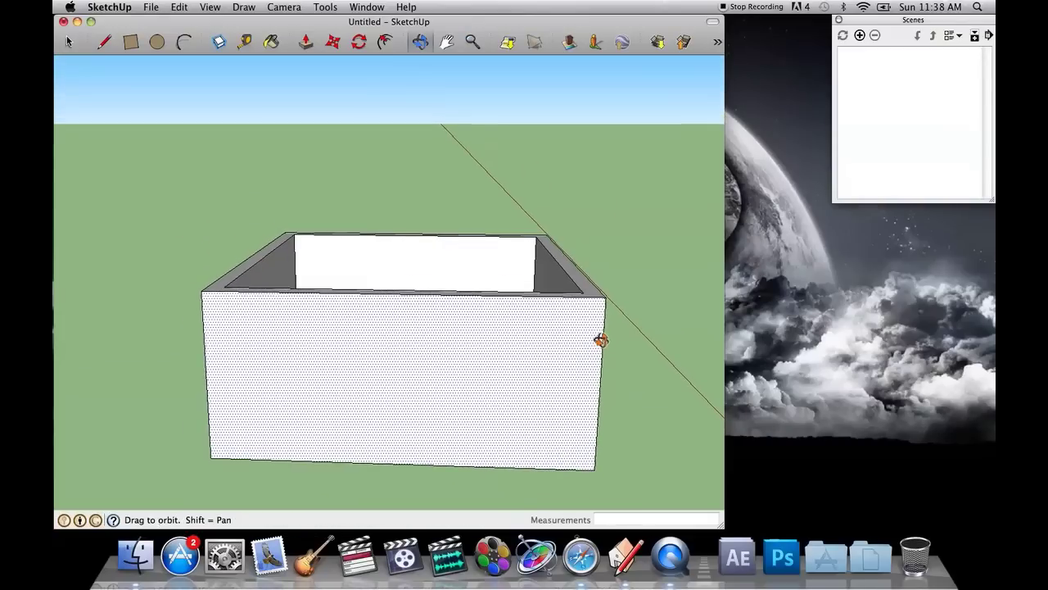
{"action": "left_click", "coordinate": [105, 43]}
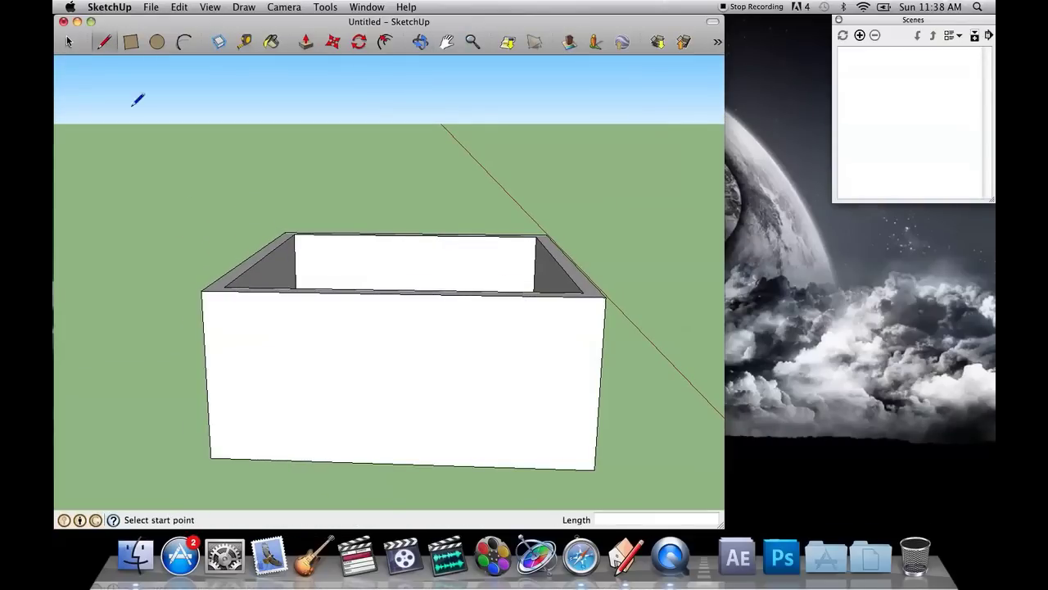
{"action": "middle_click_drag", "start_coordinate": [259, 316], "coordinate": [225, 291]}
{"action": "left_click", "coordinate": [222, 303]}
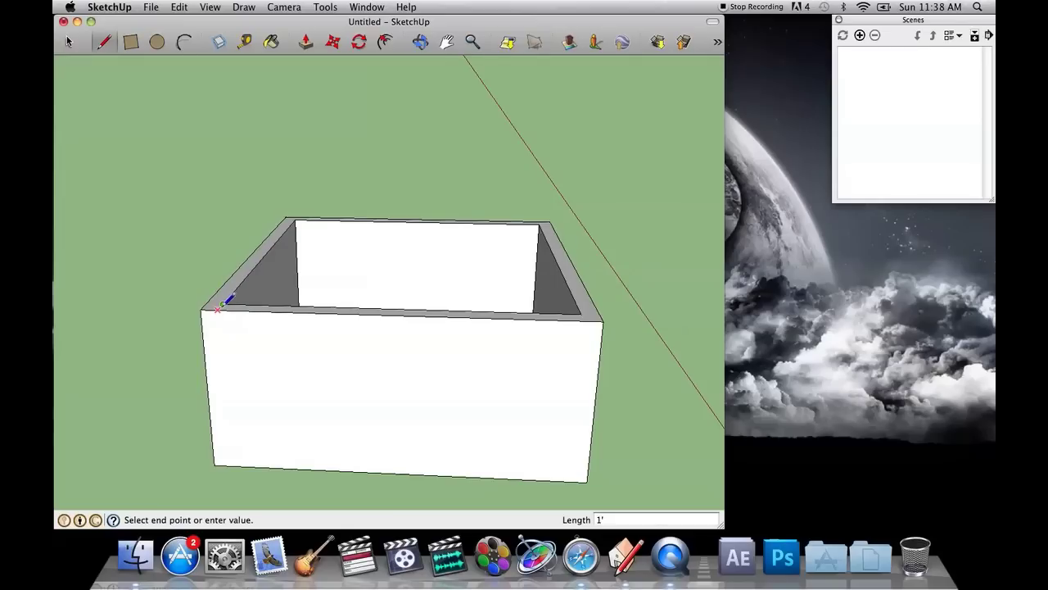
{"action": "left_click", "coordinate": [218, 309]}
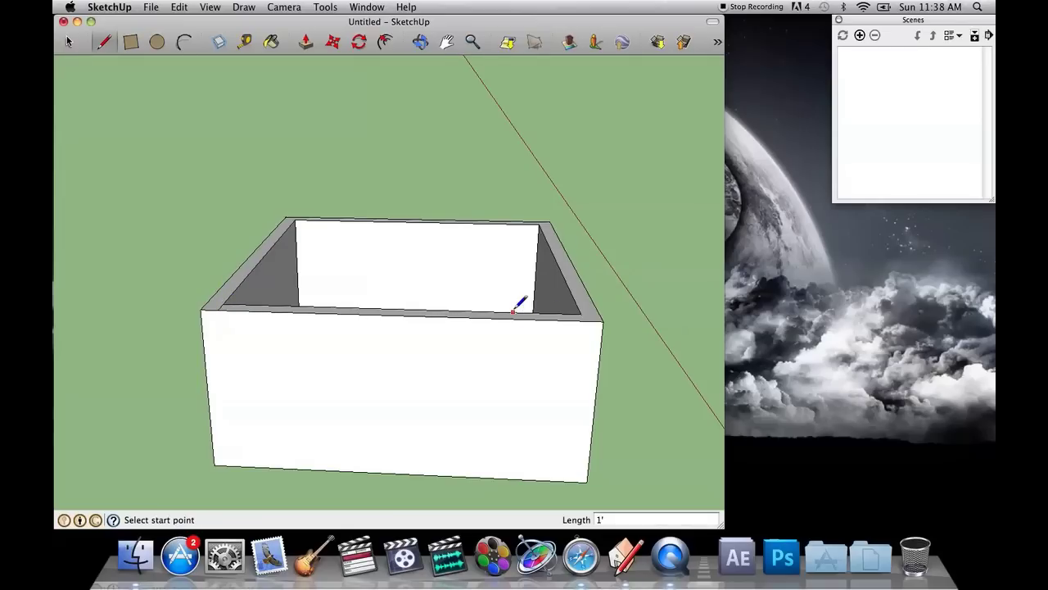
{"action": "middle_click_drag", "start_coordinate": [513, 311], "coordinate": [213, 264]}
{"action": "left_click", "coordinate": [195, 287]}
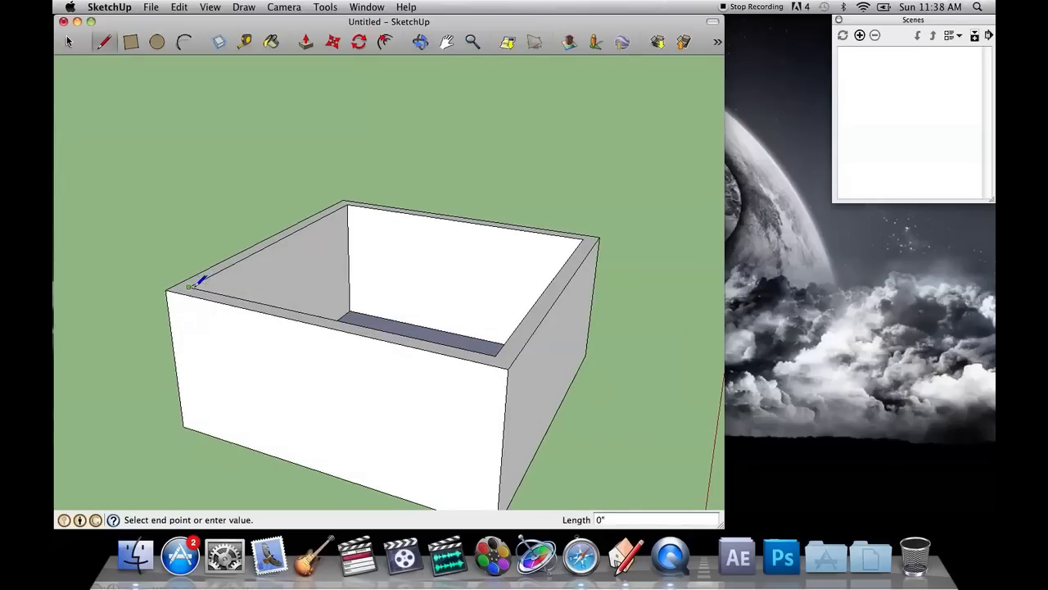
{"action": "left_click", "coordinate": [177, 294]}
{"action": "left_click", "coordinate": [496, 354]}
{"action": "left_click", "coordinate": [490, 356]}
{"action": "middle_click_drag", "start_coordinate": [492, 363], "coordinate": [600, 362]}
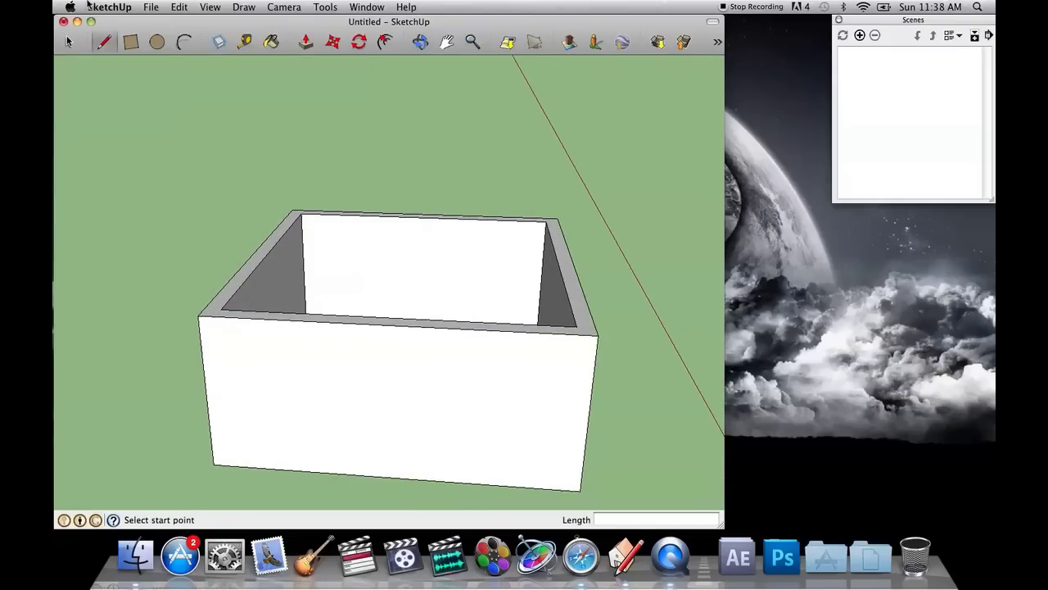
Step: Draw a 20' by 1' rectangle on top of the front wall between the two side walls
{"action": "left_click", "coordinate": [133, 43]}
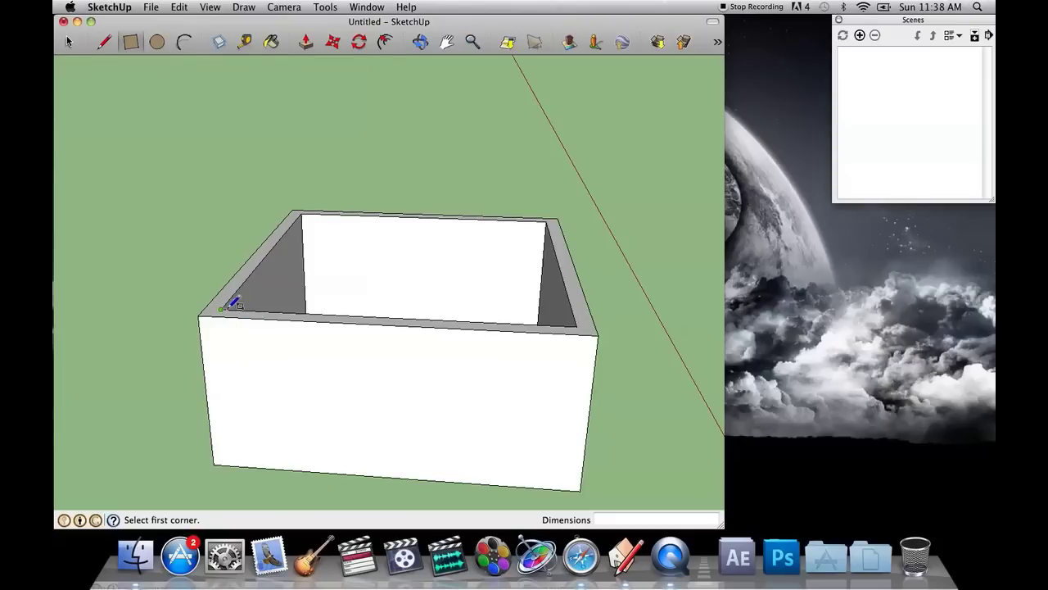
{"action": "left_click", "coordinate": [222, 309]}
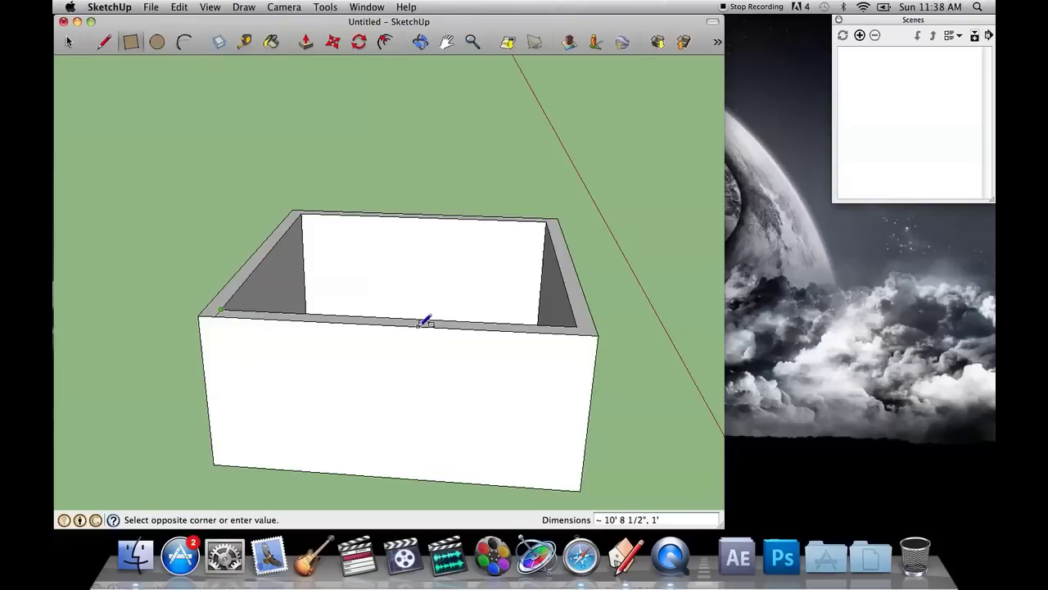
{"action": "left_click", "coordinate": [581, 332]}
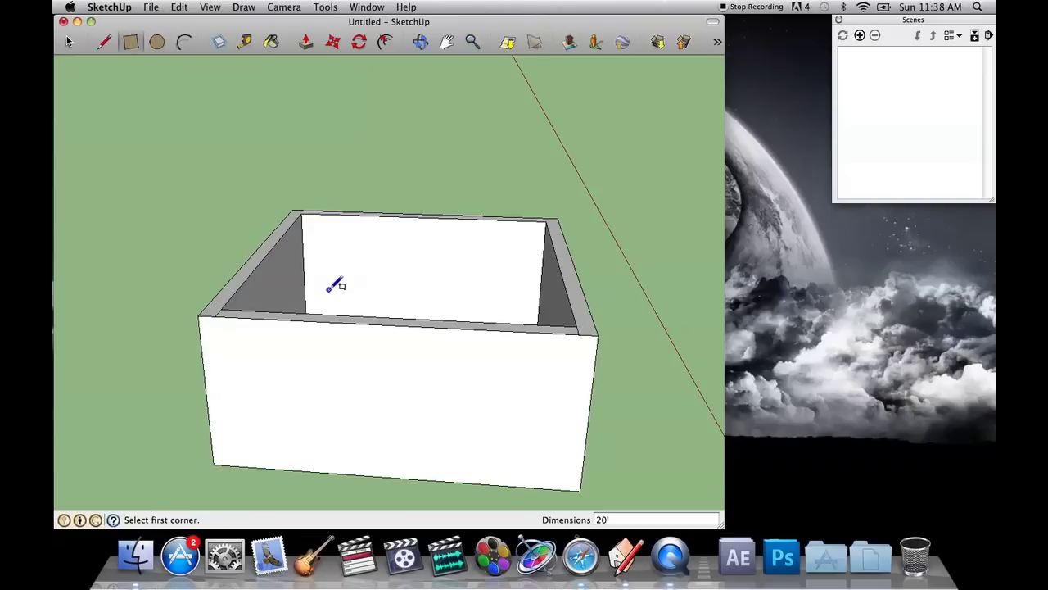
Step: Push the rectangle on the front wall's top down by 10' to open the room's front
{"action": "key", "text": "p"}
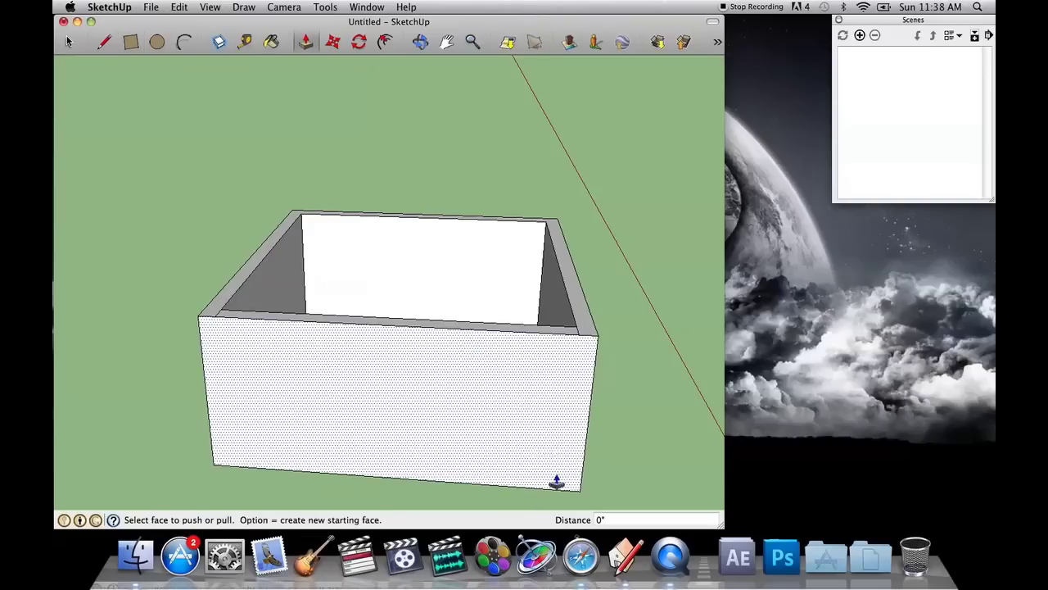
{"action": "left_click", "coordinate": [552, 336]}
{"action": "middle_click_drag", "start_coordinate": [577, 463], "coordinate": [582, 442]}
{"action": "left_click", "coordinate": [565, 495]}
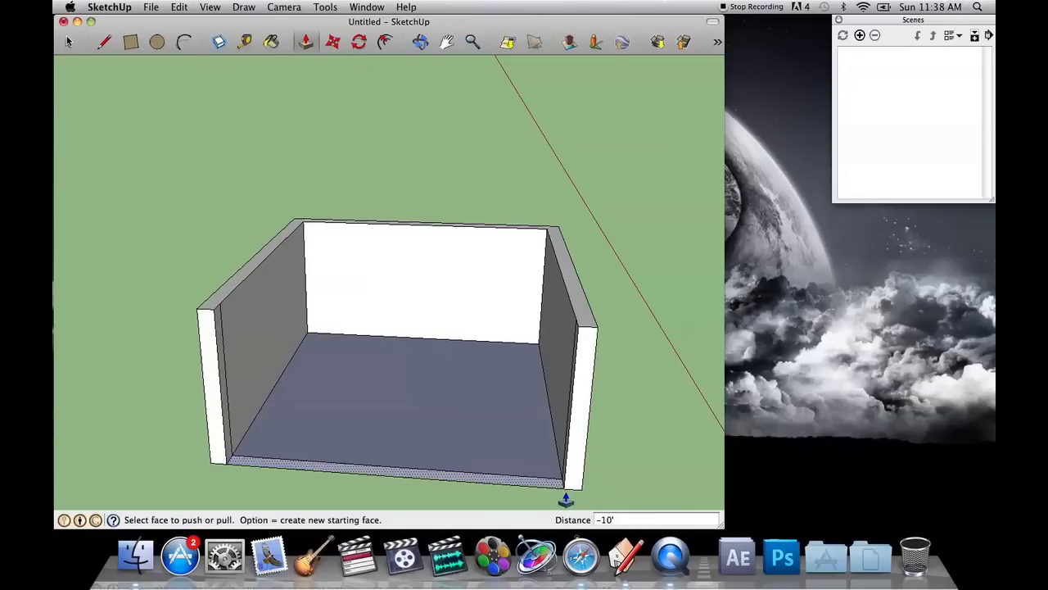
Step: Delete the leftover edge between the floor and the removed front wall's strip
{"action": "middle_click_drag", "start_coordinate": [498, 456], "coordinate": [519, 386]}
{"action": "scroll", "coordinate": [491, 409], "scroll_direction": "up", "scroll_amount": 2}
{"action": "scroll", "coordinate": [459, 368], "scroll_direction": "down", "scroll_amount": 1}
{"action": "key", "text": "space"}
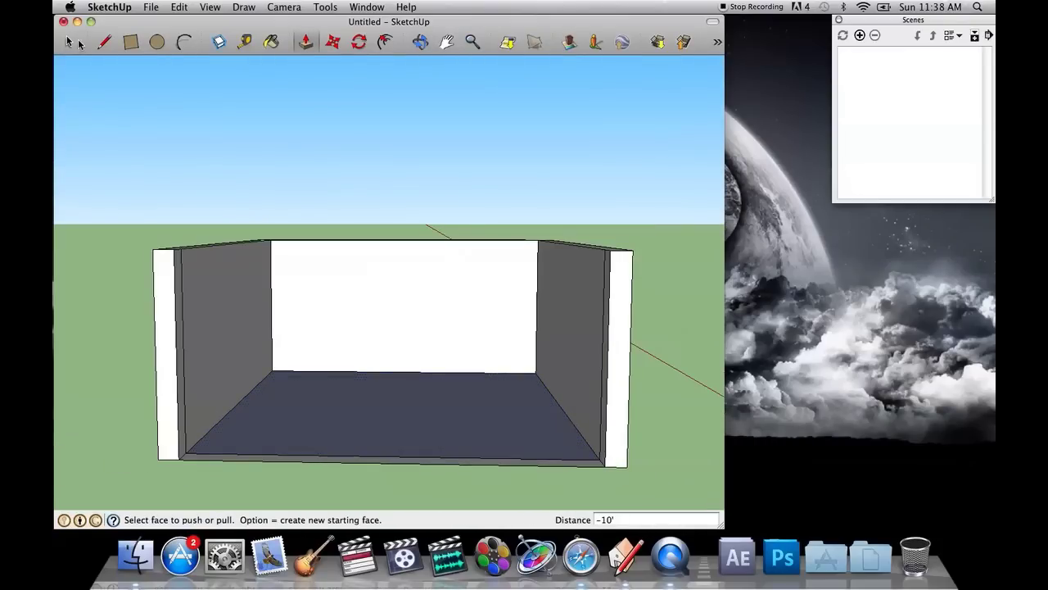
{"action": "left_click", "coordinate": [277, 459]}
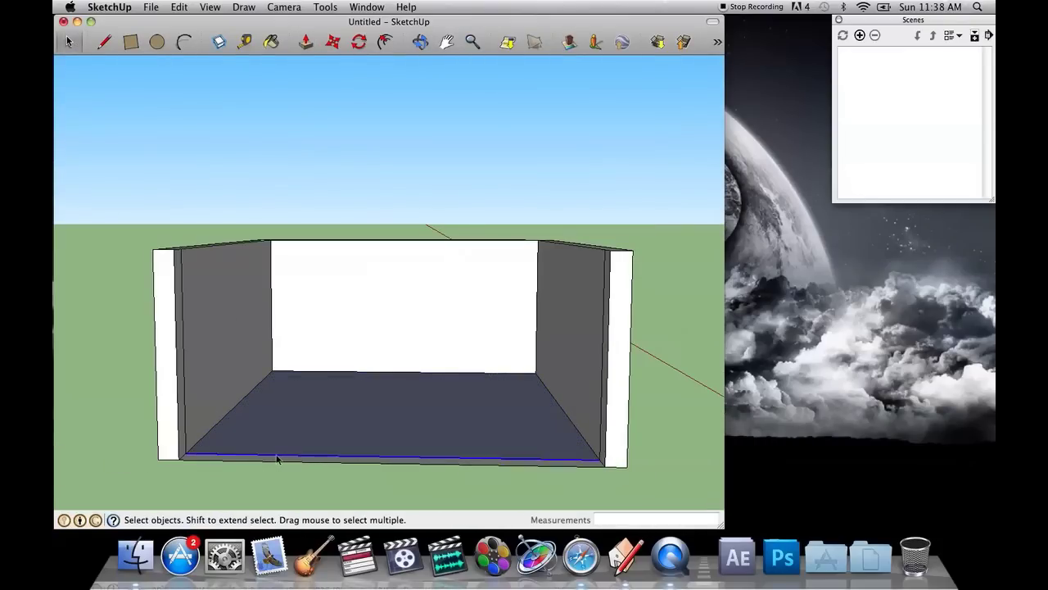
{"action": "key", "text": "Delete"}
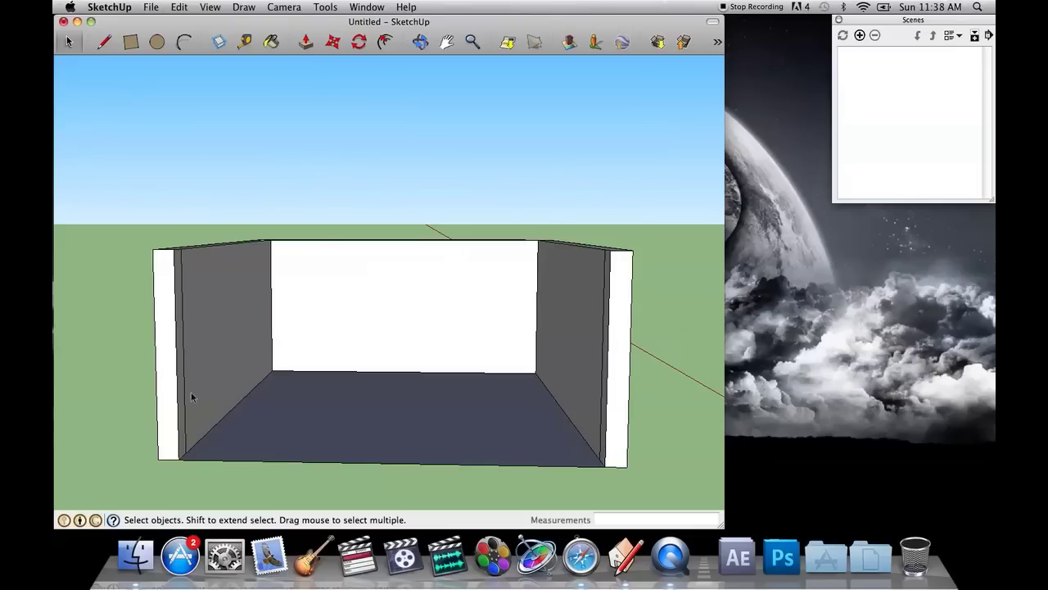
Step: Delete the leftover vertical edges near the front of both side walls' inner faces
{"action": "left_click", "coordinate": [183, 394]}
{"action": "key", "text": "Delete"}
{"action": "left_click", "coordinate": [603, 375]}
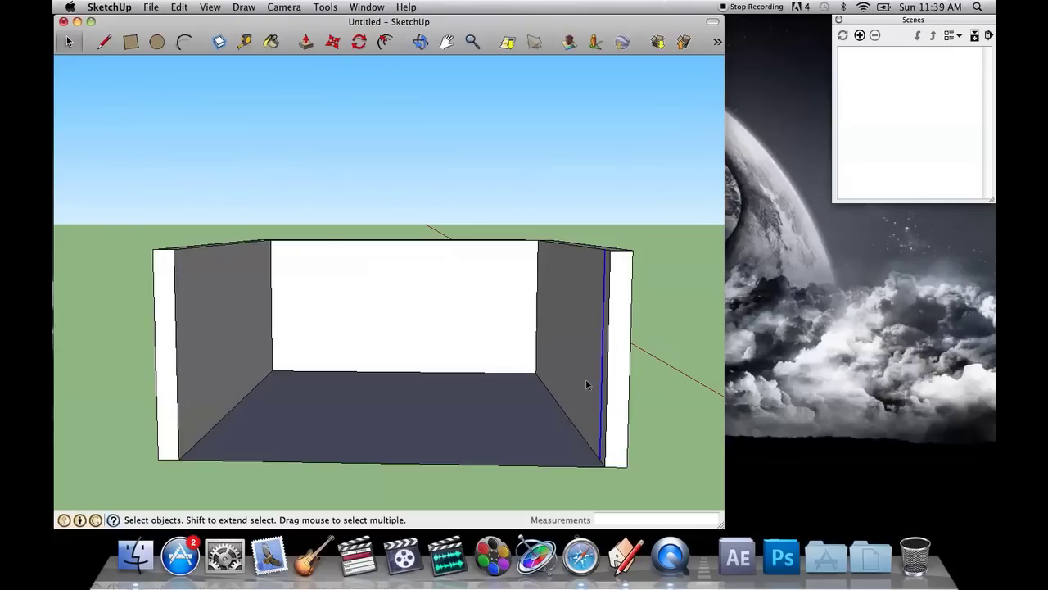
{"action": "middle_click_drag", "start_coordinate": [587, 384], "coordinate": [587, 384]}
{"action": "key", "text": "Delete"}
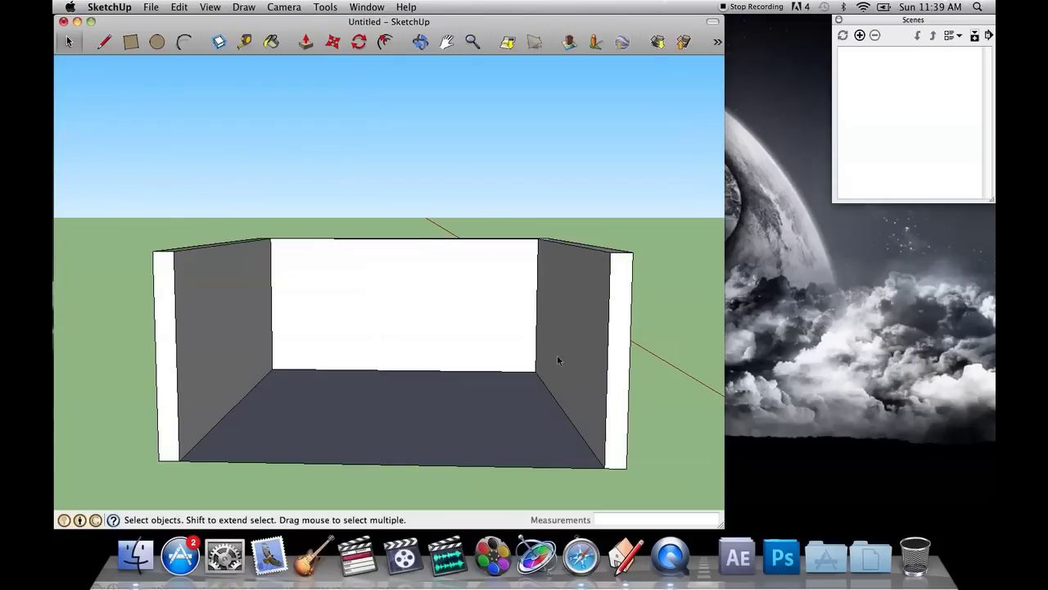
Step: Draw a window rectangle about 5' 2" by 2' 8" on the inner face of the back wall
{"action": "scroll", "coordinate": [542, 314], "scroll_direction": "up", "scroll_amount": 2}
{"action": "scroll", "coordinate": [491, 270], "scroll_direction": "down", "scroll_amount": 1}
{"action": "middle_click_drag", "start_coordinate": [369, 204], "coordinate": [360, 261]}
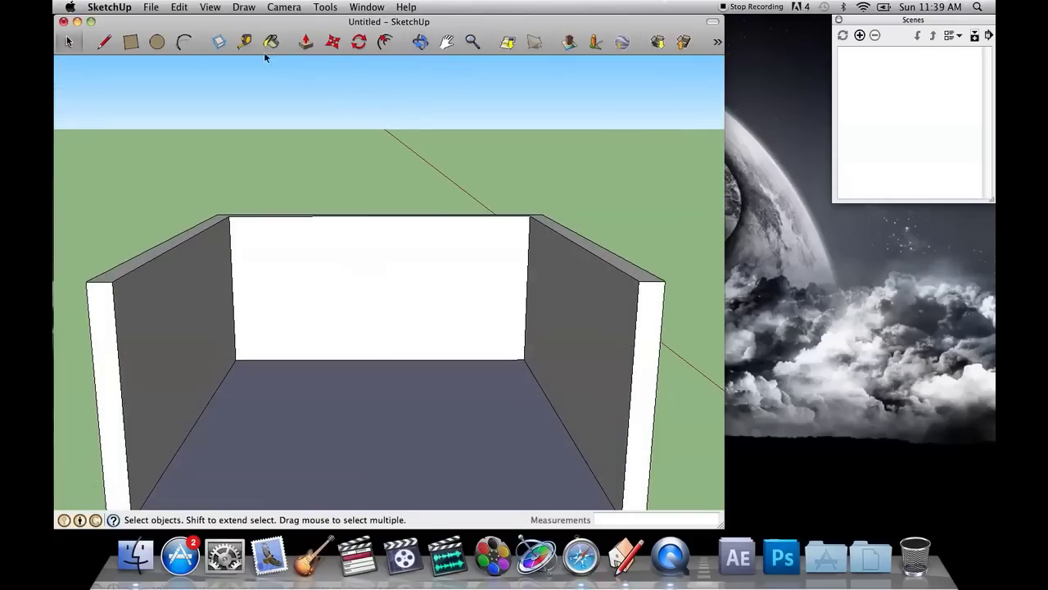
{"action": "left_click", "coordinate": [133, 41]}
{"action": "left_click", "coordinate": [300, 253]}
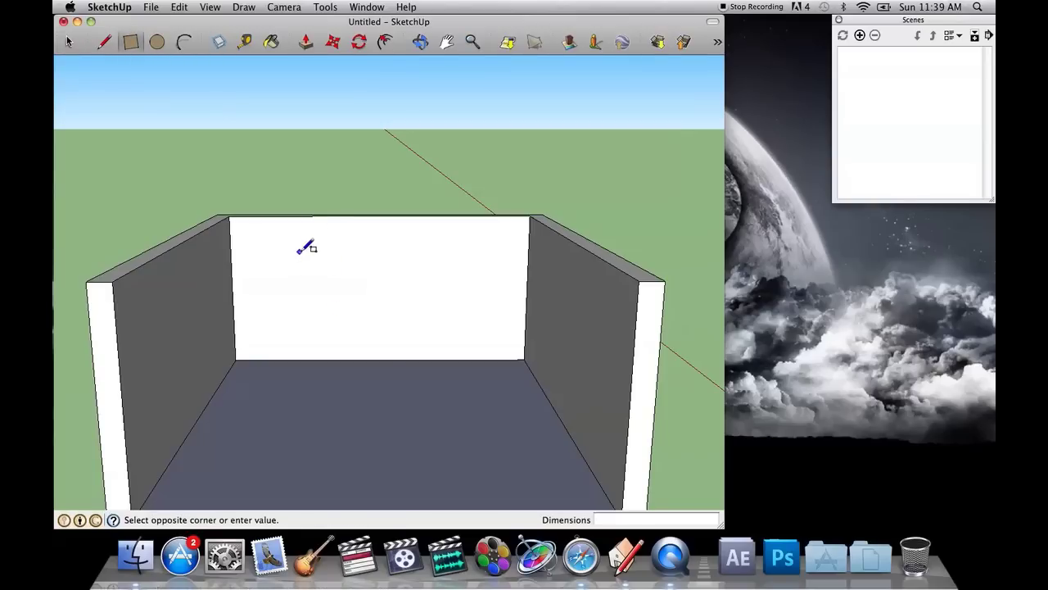
{"action": "left_click", "coordinate": [376, 291]}
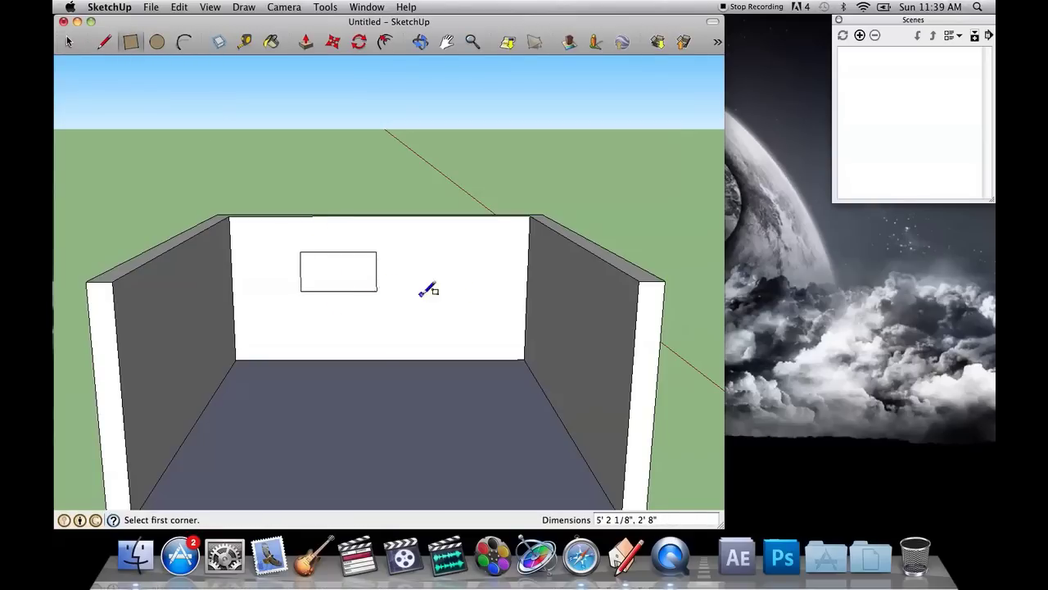
Step: Push the rectangle 1' through the back wall to cut the window opening
{"action": "middle_click_drag", "start_coordinate": [447, 296], "coordinate": [377, 78]}
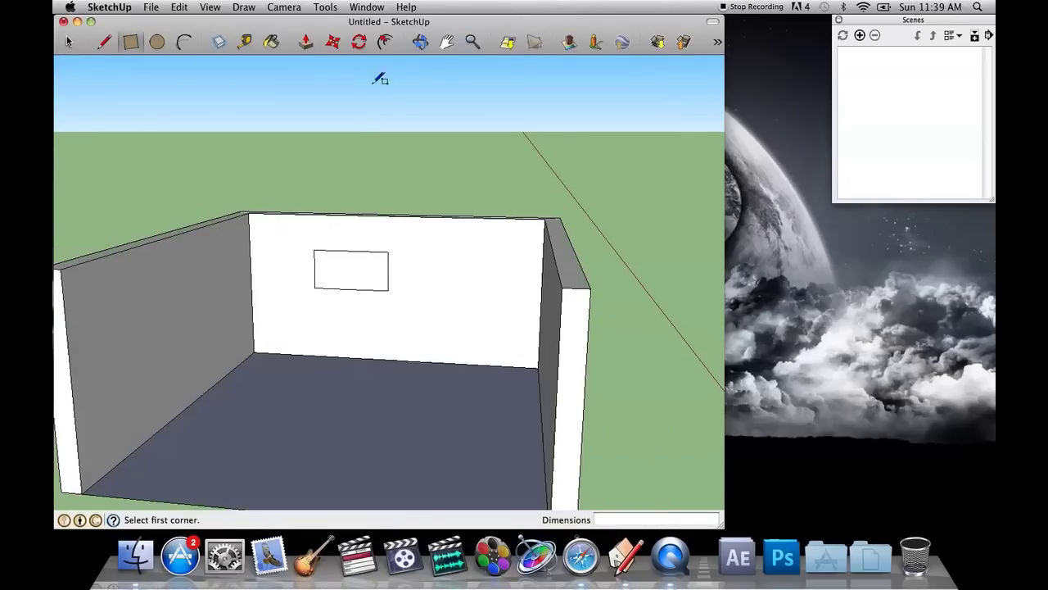
{"action": "left_click", "coordinate": [305, 47]}
{"action": "middle_click_drag", "start_coordinate": [393, 246], "coordinate": [375, 234]}
{"action": "left_click_drag", "start_coordinate": [374, 234], "coordinate": [528, 144]}
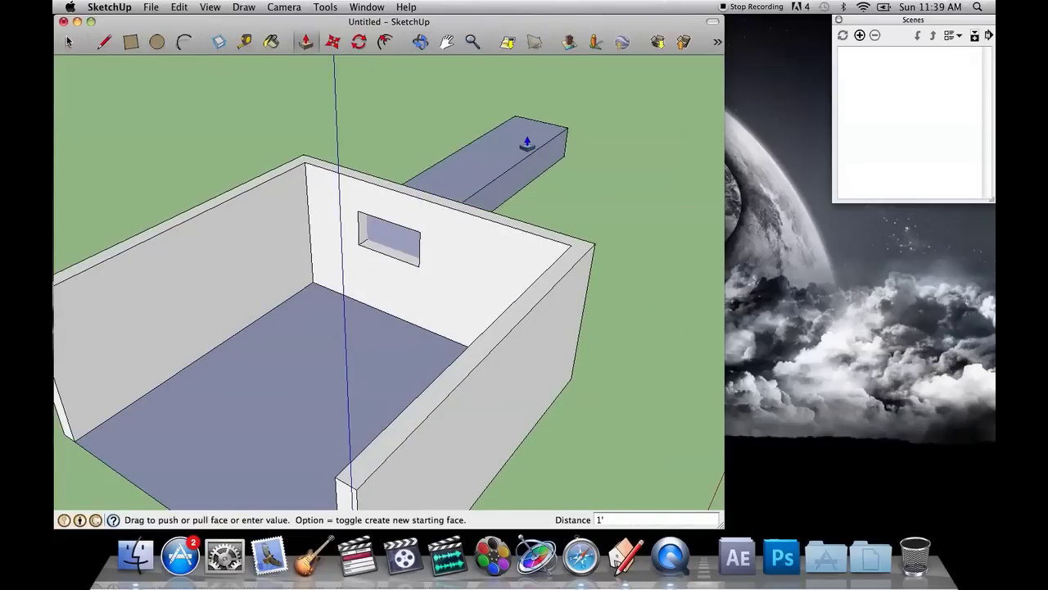
{"action": "key", "text": "Return"}
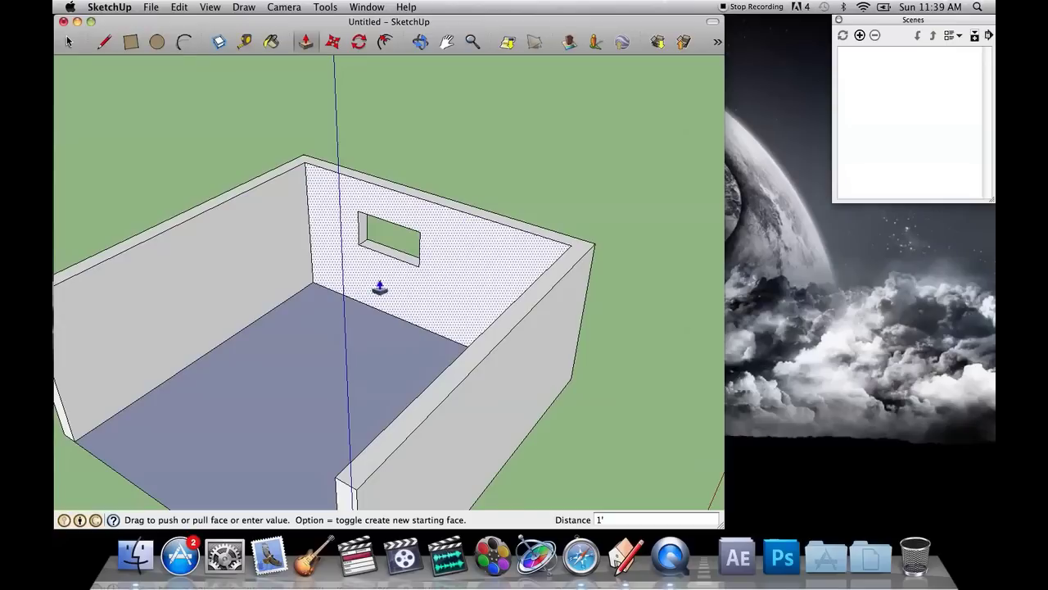
Step: Paint the inner face of the left side wall with the bright blue from the Markers materials
{"action": "middle_click_drag", "start_coordinate": [379, 286], "coordinate": [425, 164]}
{"action": "left_click", "coordinate": [447, 41]}
{"action": "scroll", "coordinate": [451, 222], "scroll_direction": "down", "scroll_amount": 3}
{"action": "scroll", "coordinate": [461, 241], "scroll_direction": "up", "scroll_amount": 3}
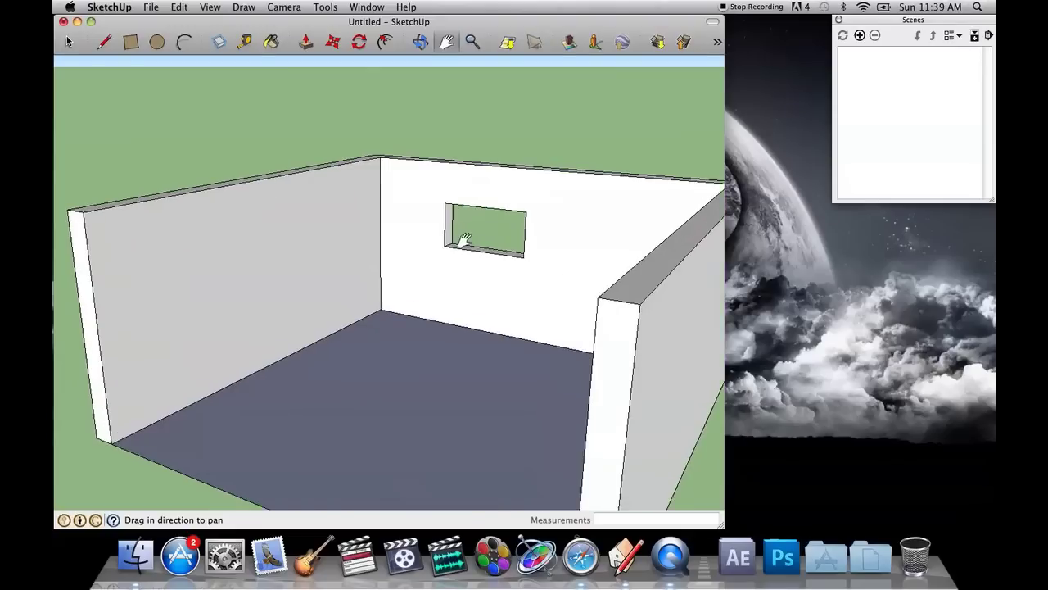
{"action": "left_click", "coordinate": [271, 41]}
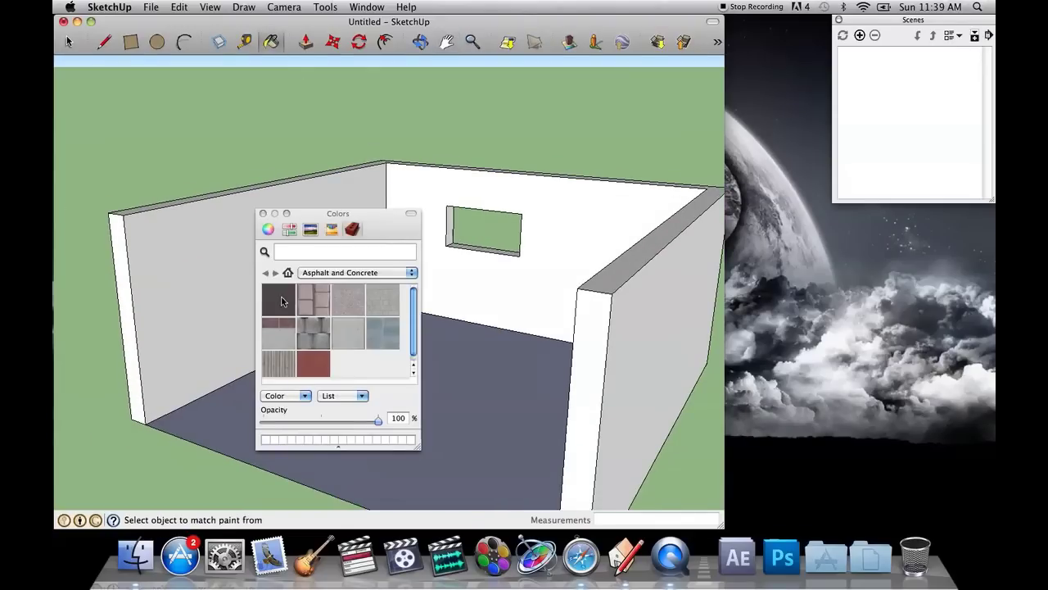
{"action": "left_click", "coordinate": [343, 272]}
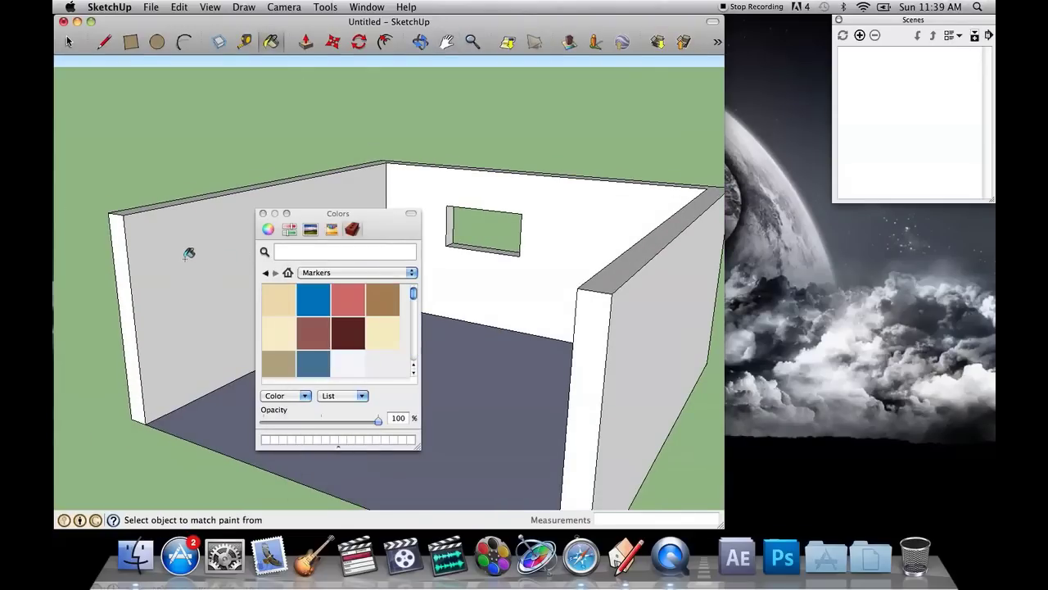
{"action": "left_click", "coordinate": [303, 288]}
{"action": "left_click", "coordinate": [182, 248]}
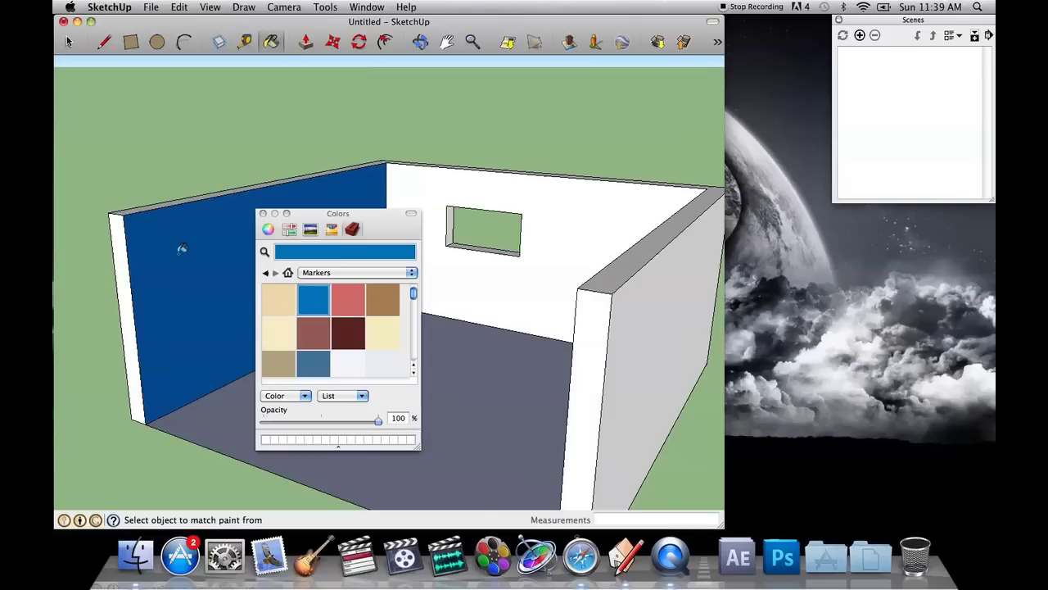
Step: Paint the left wall's inner face with the reddish-brown tile material from the Roofing collection and close the materials window
{"action": "left_click", "coordinate": [362, 274]}
{"action": "left_click", "coordinate": [360, 293]}
{"action": "left_click", "coordinate": [349, 302]}
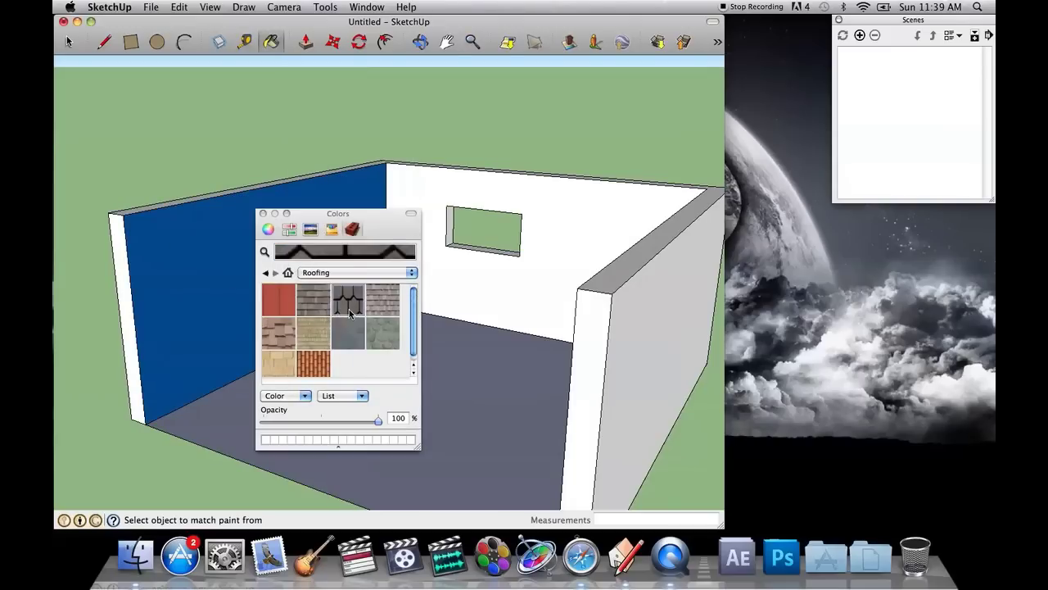
{"action": "left_click", "coordinate": [309, 366]}
{"action": "left_click", "coordinate": [209, 271]}
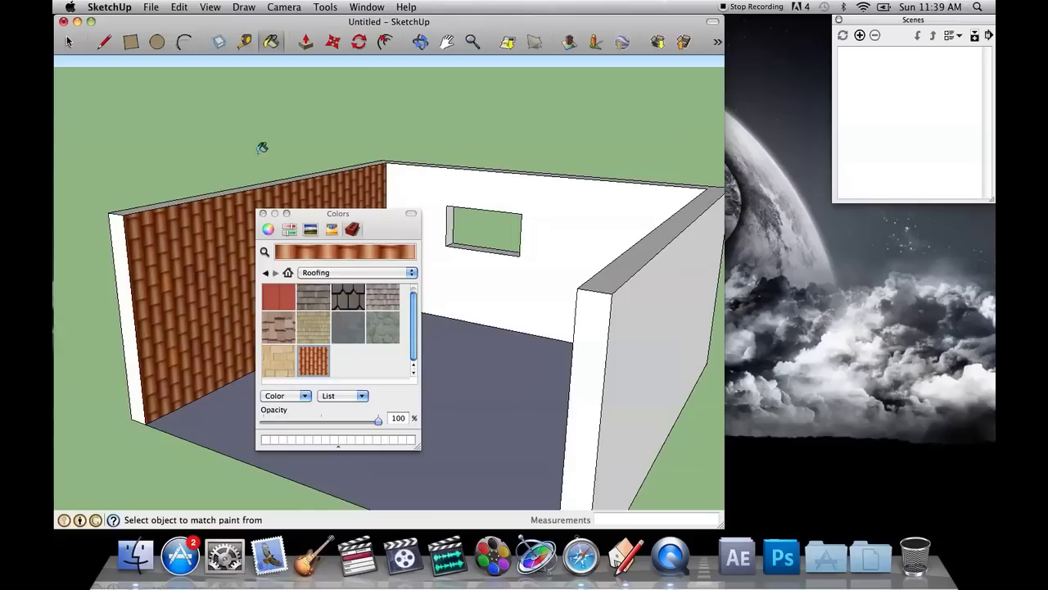
{"action": "left_click", "coordinate": [264, 213]}
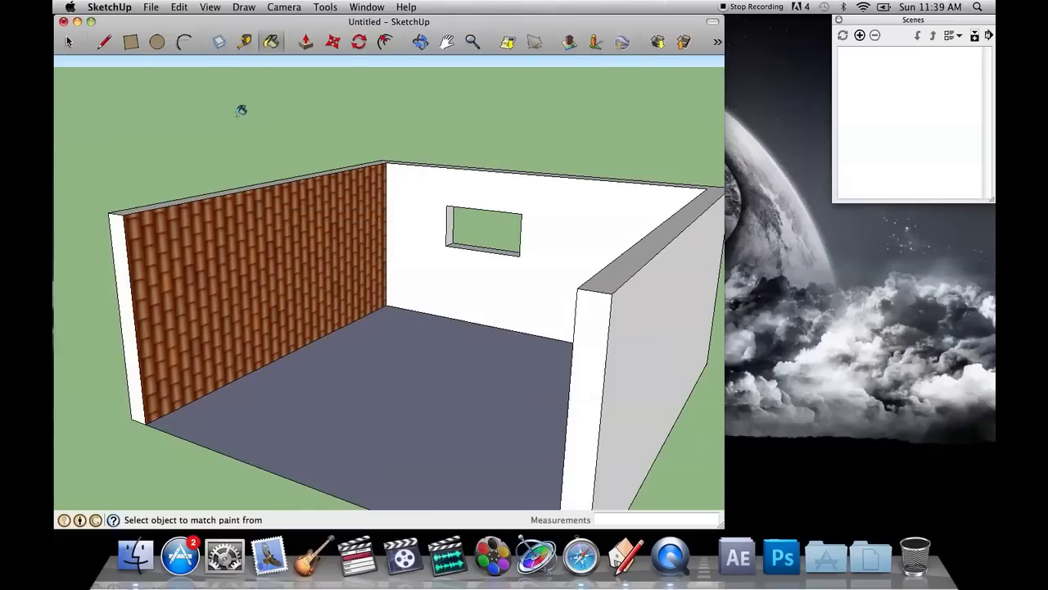
Step: Draw a circle with a radius of about 3' 7" on the floor in front of the window
{"action": "left_click", "coordinate": [446, 47]}
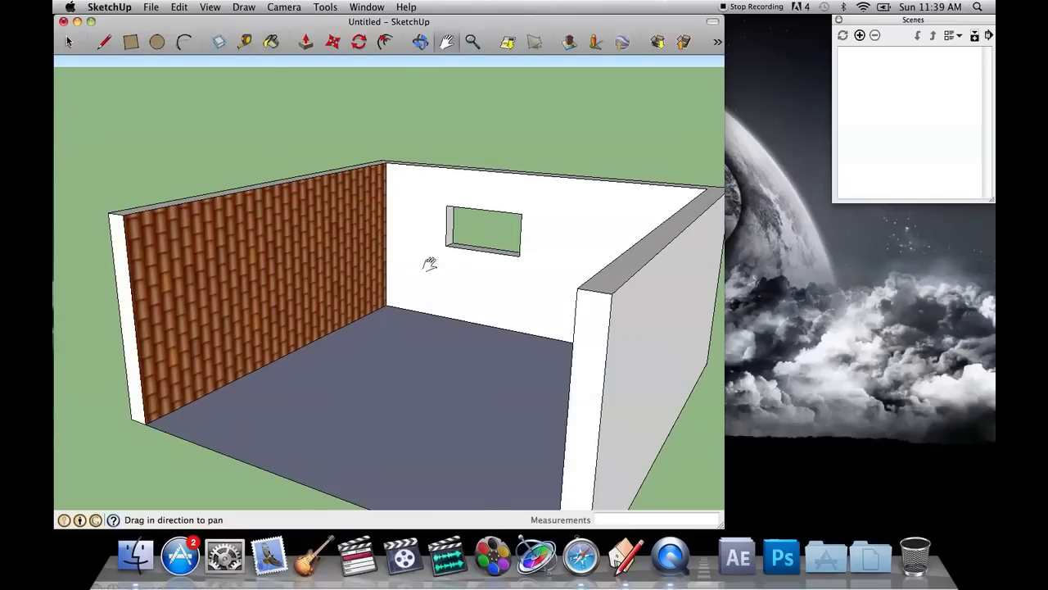
{"action": "middle_click_drag", "start_coordinate": [429, 262], "coordinate": [437, 199]}
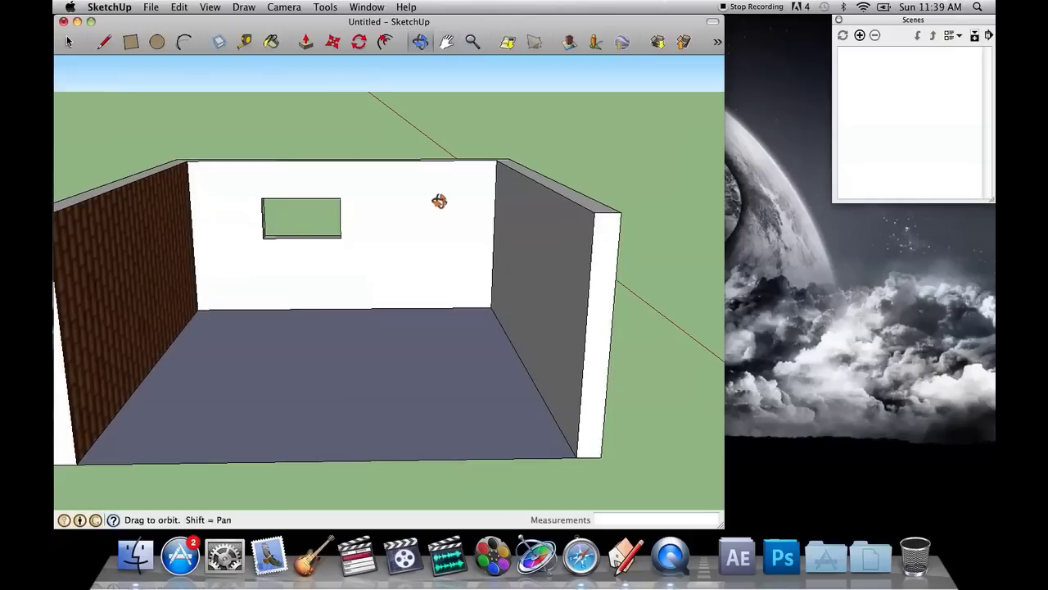
{"action": "left_click", "coordinate": [157, 43]}
{"action": "left_click", "coordinate": [328, 353]}
{"action": "left_click", "coordinate": [381, 360]}
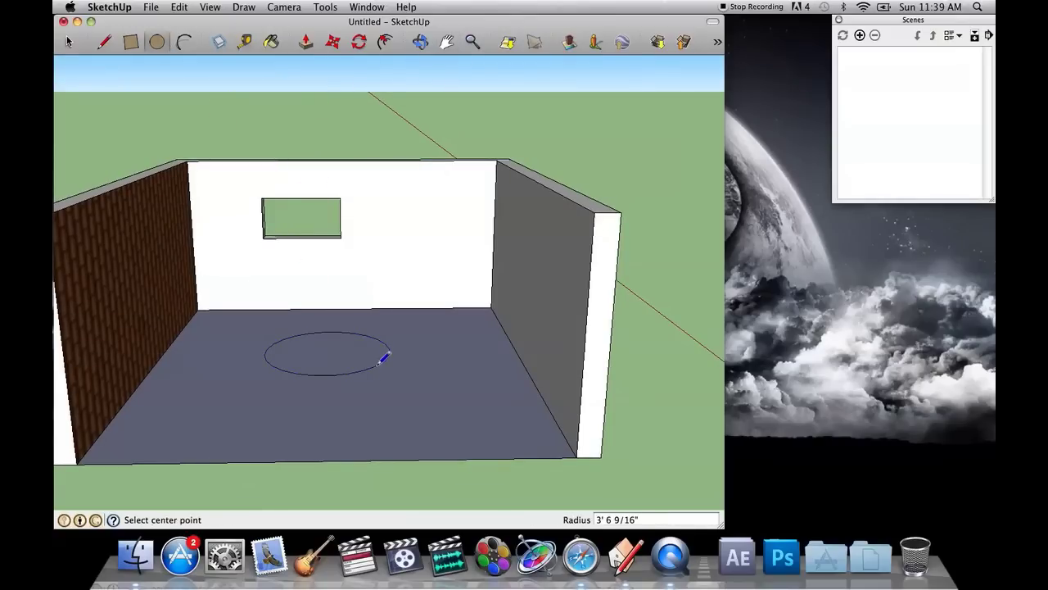
Step: Push/Pull the floor circle up 10' into a cylinder
{"action": "left_click", "coordinate": [305, 42]}
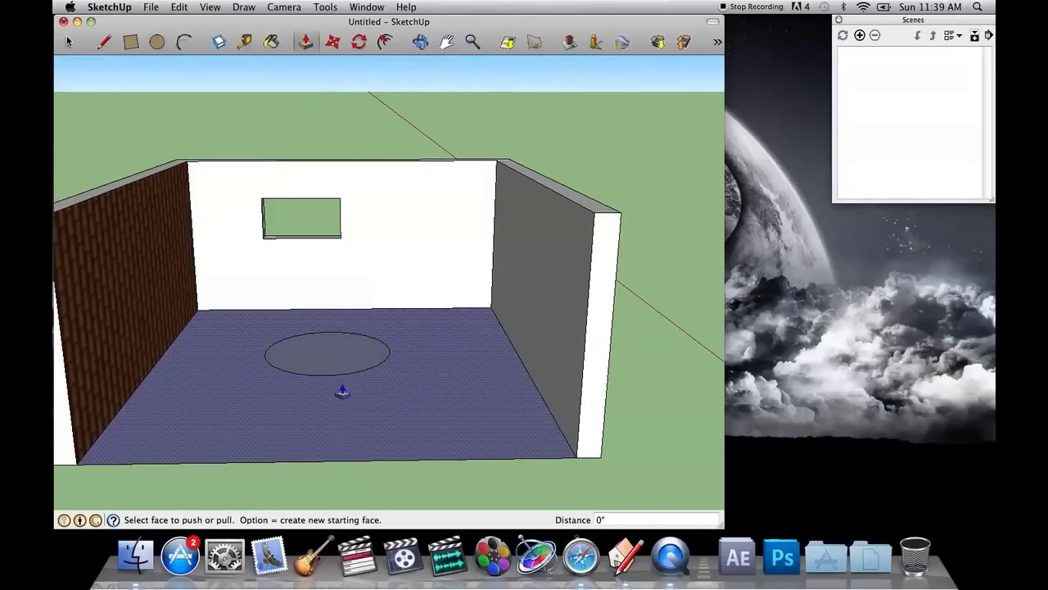
{"action": "left_click_drag", "start_coordinate": [350, 368], "coordinate": [383, 176]}
{"action": "type", "text": "10"}
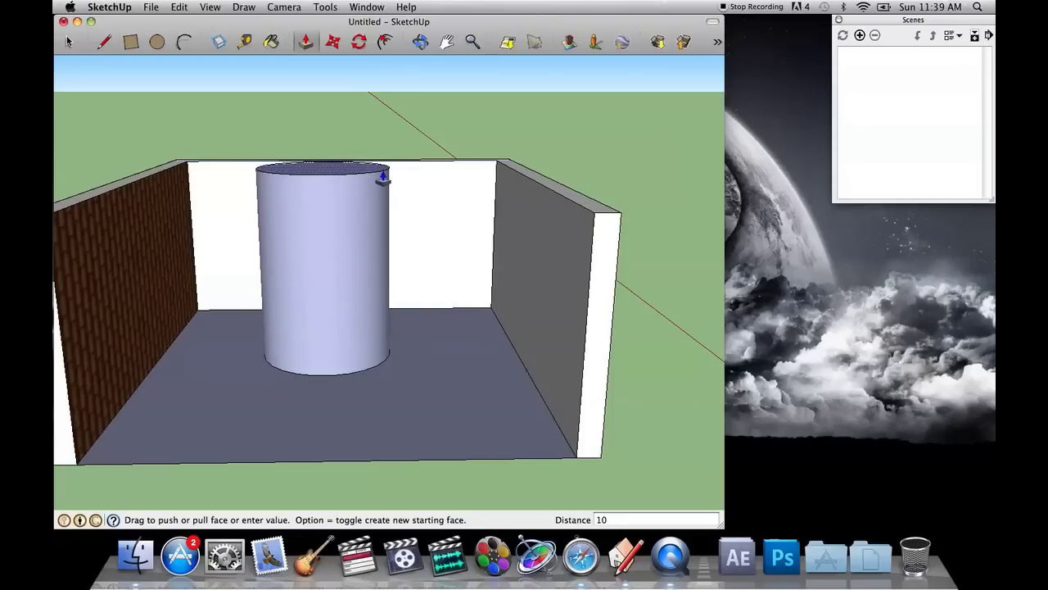
{"action": "type", "text": "'"}
{"action": "key", "text": "Return"}
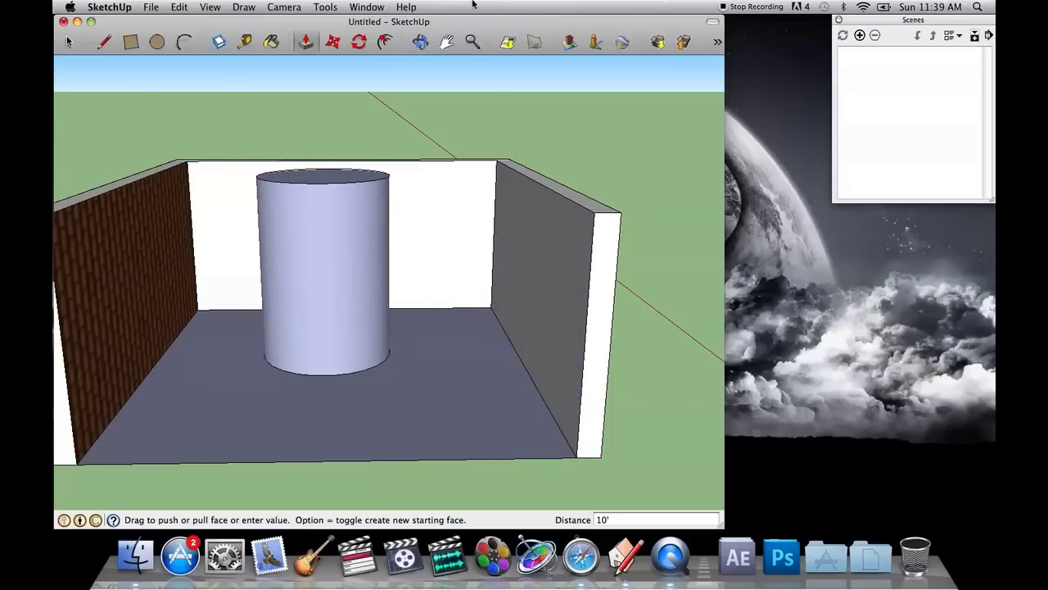
Step: Select the entire room together with the cylinder and delete it to empty the model
{"action": "left_click", "coordinate": [69, 41]}
{"action": "scroll", "coordinate": [660, 127], "scroll_direction": "down", "scroll_amount": 3}
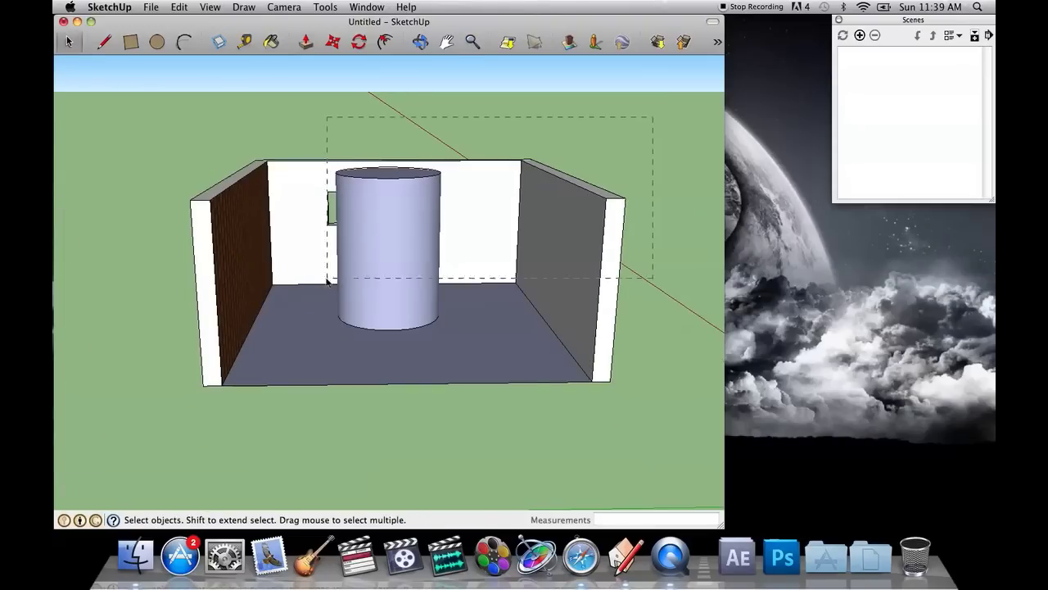
{"action": "left_click_drag", "start_coordinate": [327, 282], "coordinate": [134, 441]}
{"action": "key", "text": "Delete"}
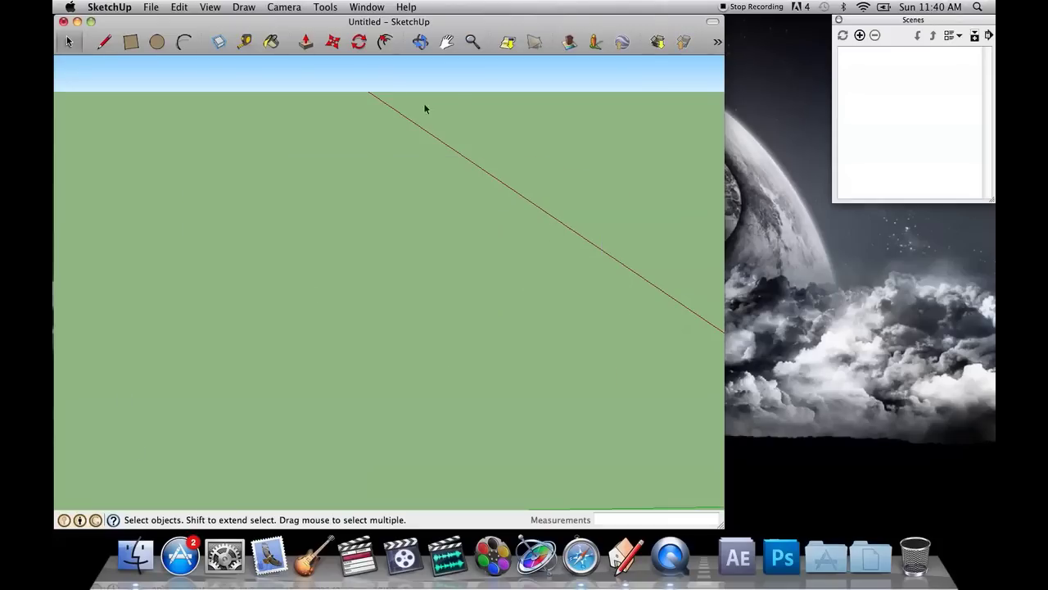
Step: Open the 3D Warehouse and search its models for "house"
{"action": "left_click", "coordinate": [447, 43]}
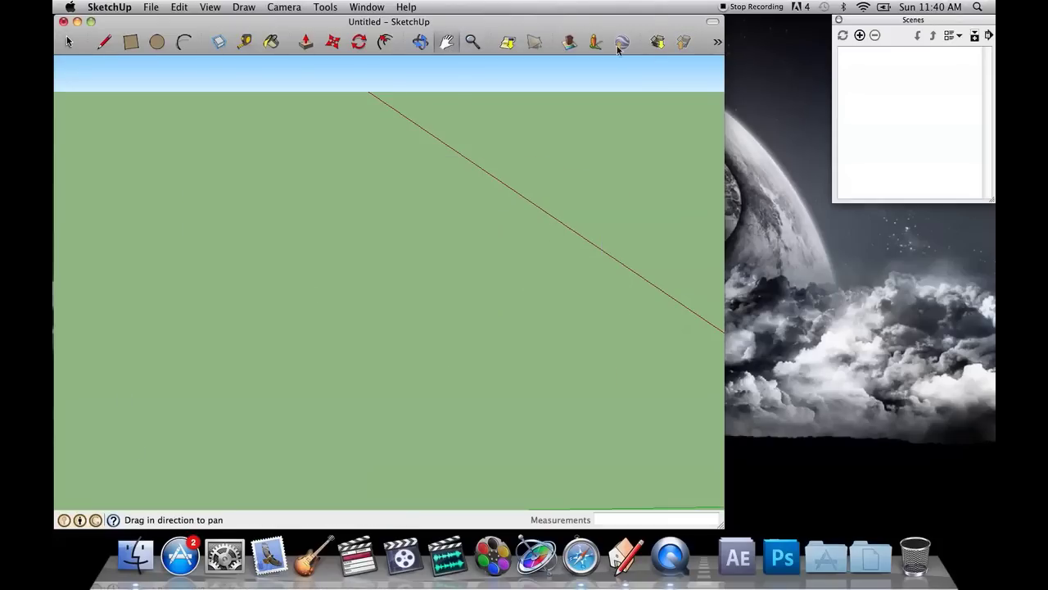
{"action": "left_click", "coordinate": [658, 43]}
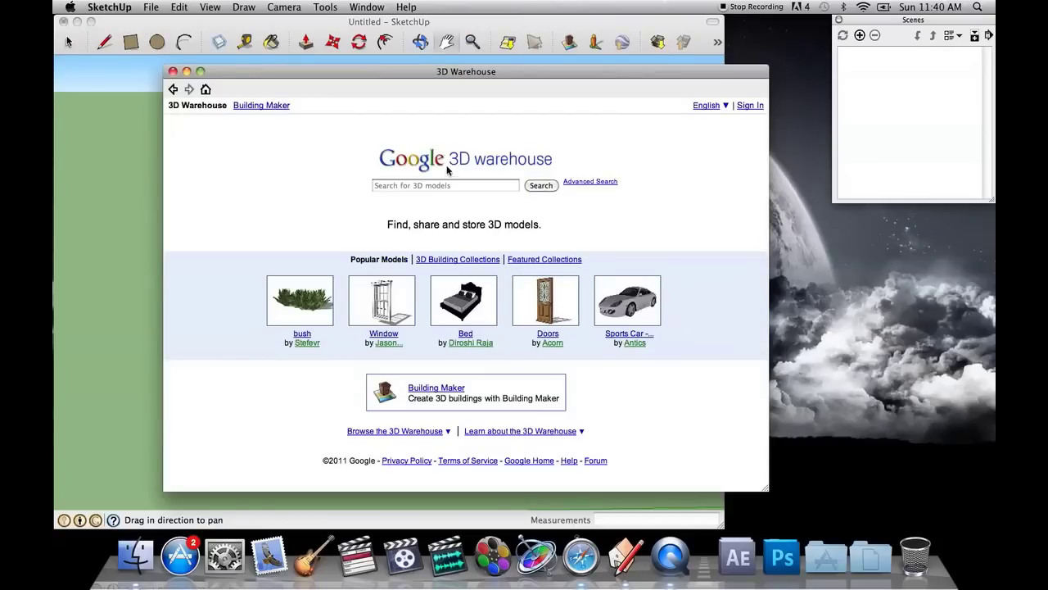
{"action": "left_click", "coordinate": [445, 184]}
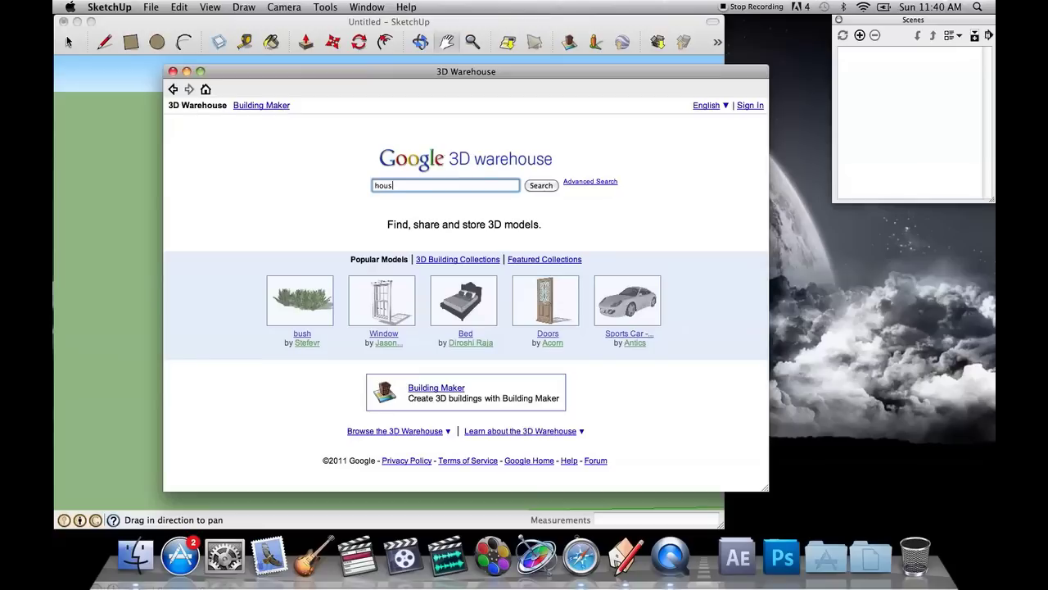
{"action": "type", "text": "e"}
{"action": "key", "text": "Return"}
{"action": "scroll", "coordinate": [384, 229], "scroll_direction": "down", "scroll_amount": 2}
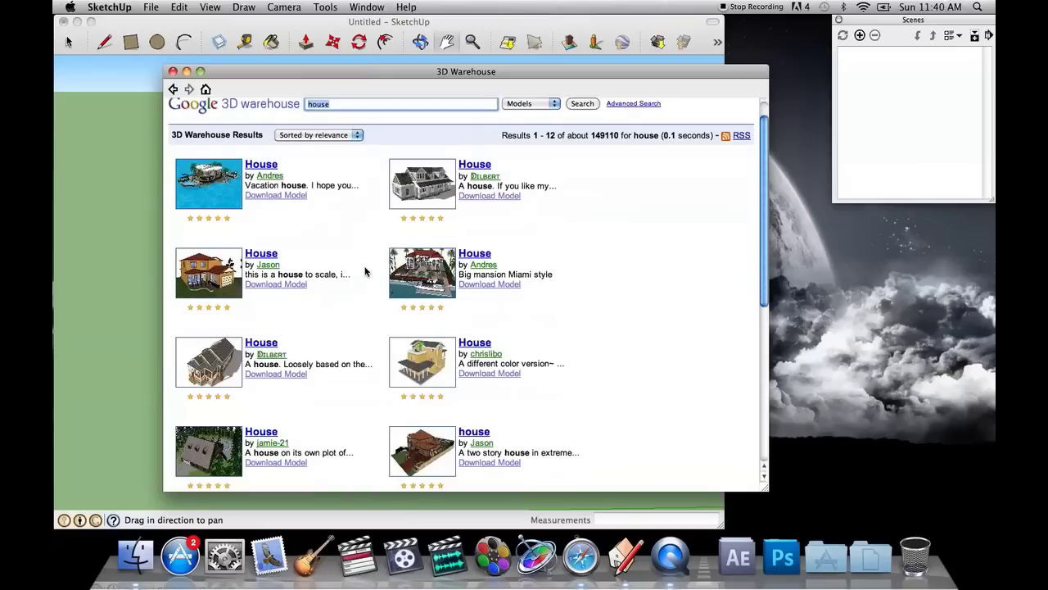
Step: Load the House model described as "this is a house to scale" directly into the model, place it on the ground and deselect it
{"action": "left_click", "coordinate": [277, 274]}
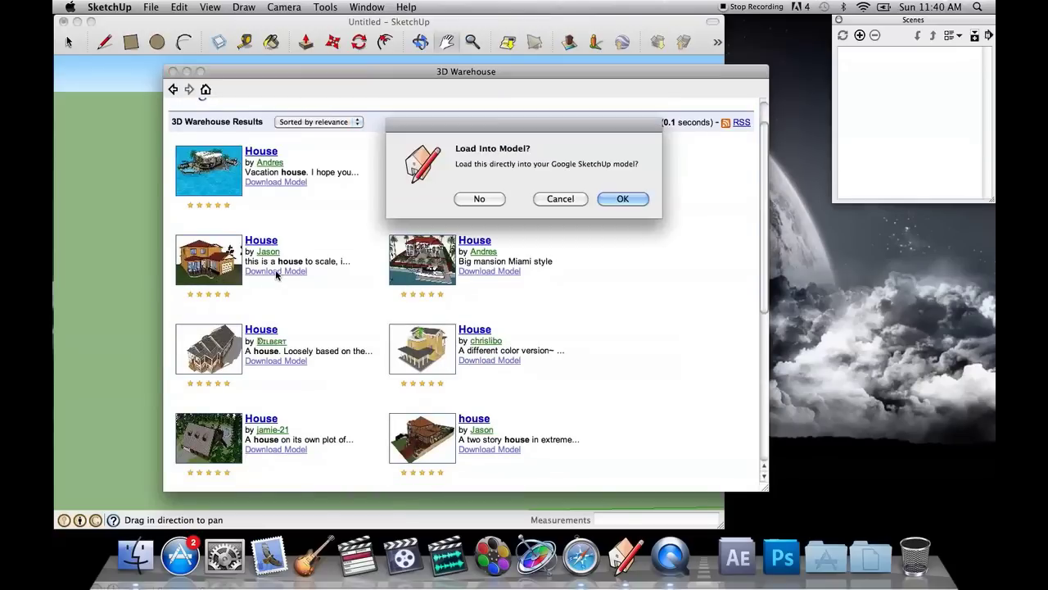
{"action": "left_click", "coordinate": [624, 199]}
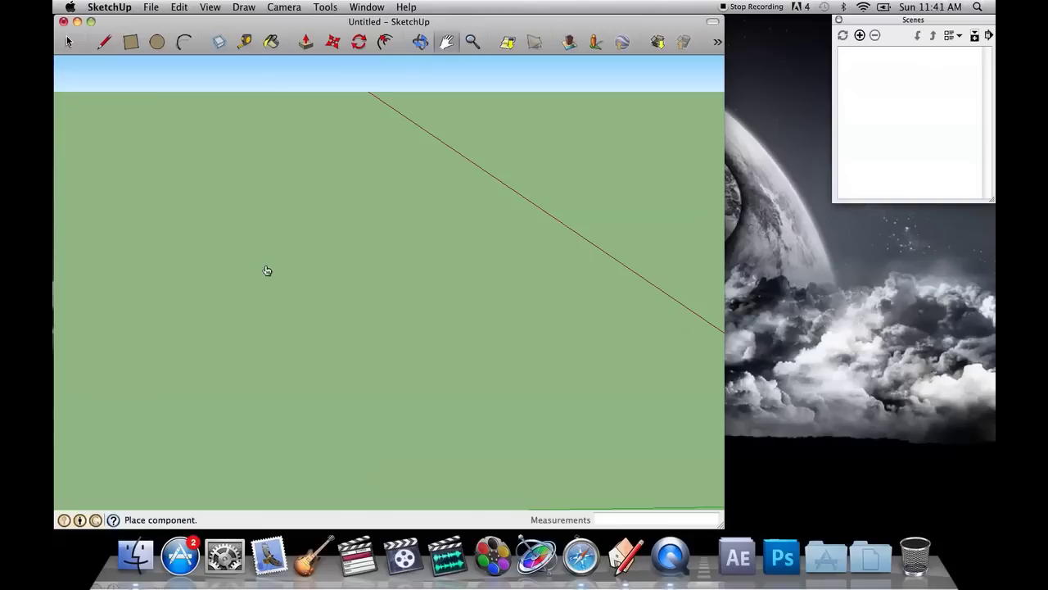
{"action": "left_click", "coordinate": [375, 301]}
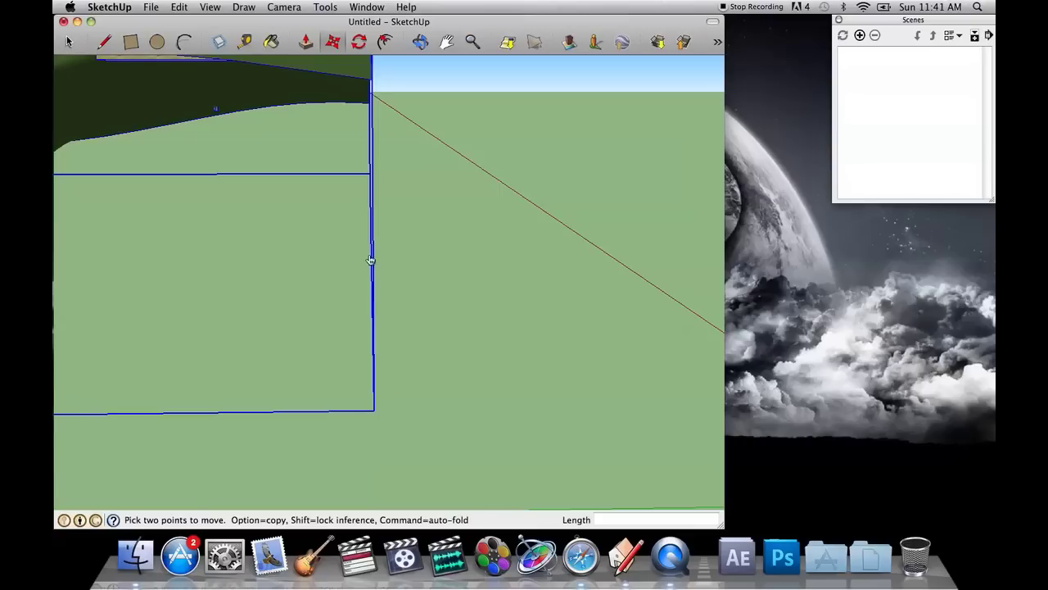
{"action": "left_click", "coordinate": [447, 41]}
{"action": "middle_click_drag", "start_coordinate": [470, 166], "coordinate": [413, 202]}
{"action": "left_click", "coordinate": [69, 42]}
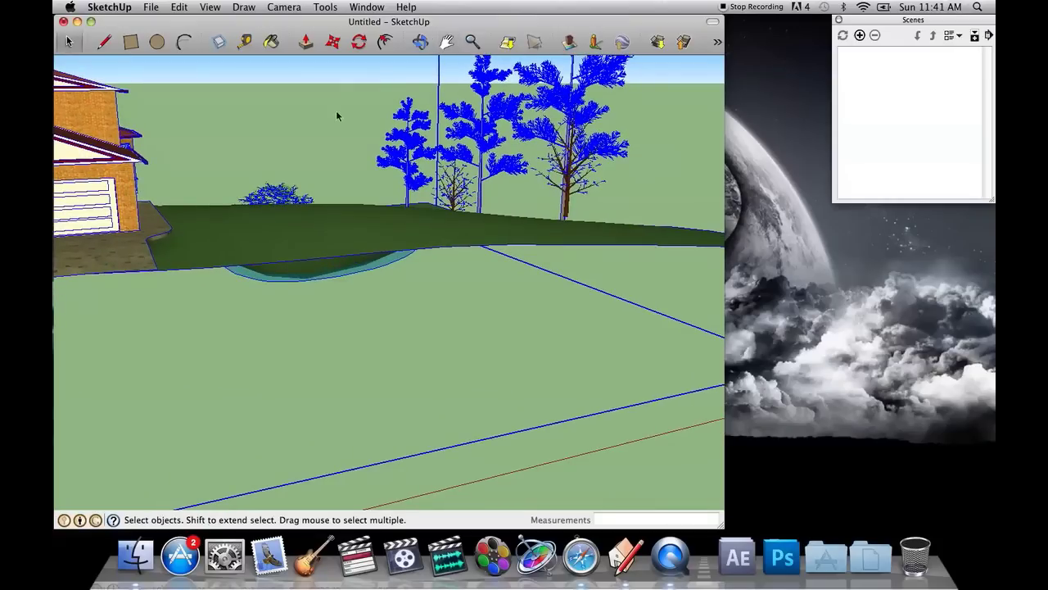
{"action": "left_click", "coordinate": [672, 127]}
Step: Examine the imported house from its front yard up to the furnished living room behind the front windows
{"action": "left_click", "coordinate": [445, 42]}
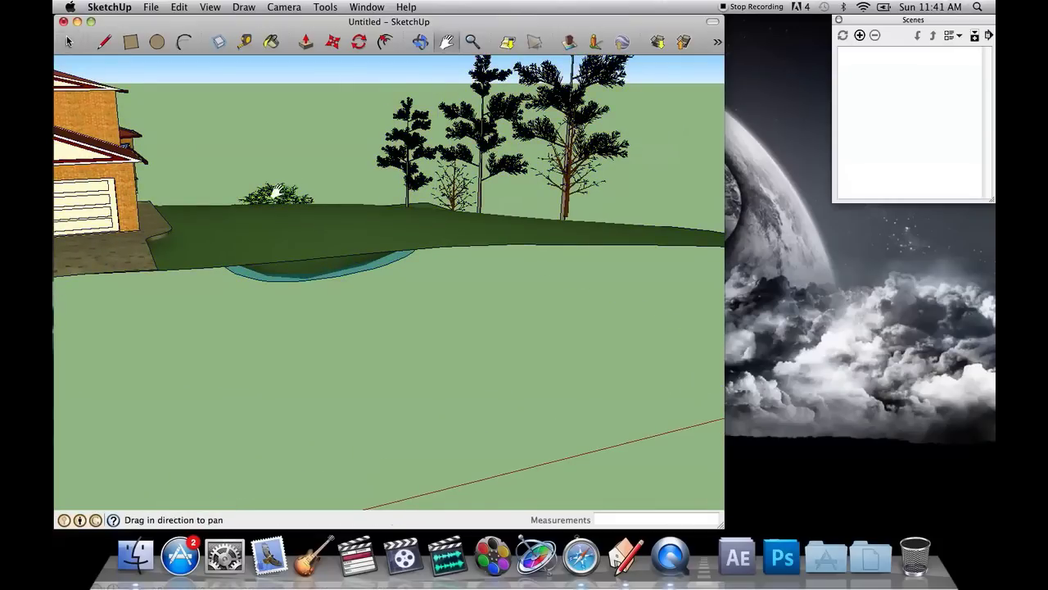
{"action": "left_click_drag", "start_coordinate": [276, 191], "coordinate": [547, 133]}
{"action": "middle_click_drag", "start_coordinate": [540, 150], "coordinate": [566, 138]}
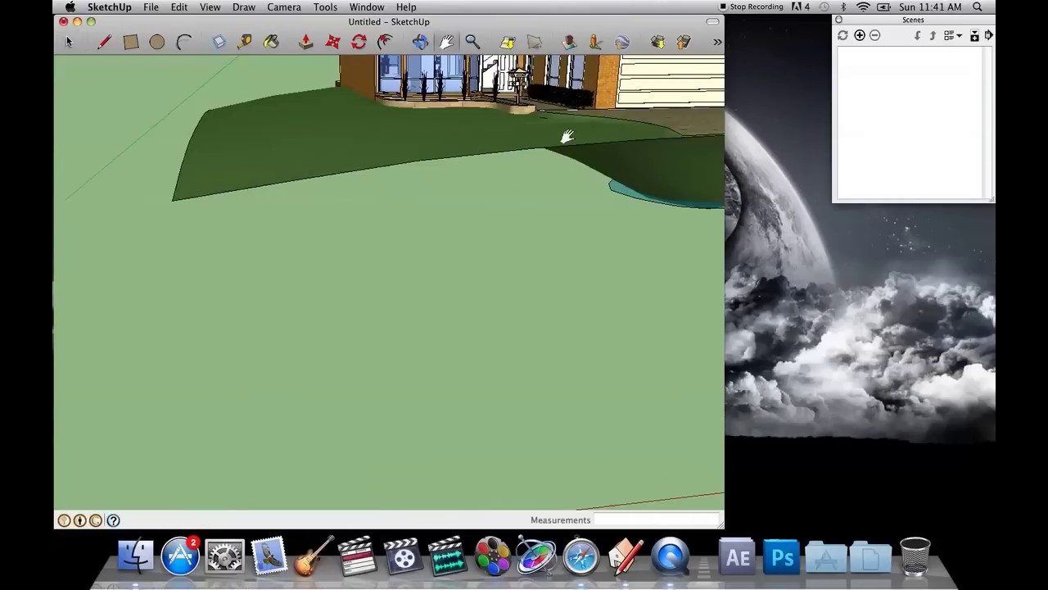
{"action": "left_click_drag", "start_coordinate": [565, 138], "coordinate": [267, 248]}
{"action": "scroll", "coordinate": [267, 168], "scroll_direction": "up", "scroll_amount": 3}
{"action": "left_click_drag", "start_coordinate": [294, 155], "coordinate": [492, 261]}
{"action": "scroll", "coordinate": [333, 211], "scroll_direction": "up", "scroll_amount": 4}
{"action": "mouse_move", "coordinate": [332, 214]}
{"action": "middle_mouse_down"}
{"action": "mouse_move", "coordinate": [354, 185]}
{"action": "mouse_move", "coordinate": [393, 182]}
{"action": "mouse_move", "coordinate": [325, 199]}
{"action": "middle_mouse_up"}
{"action": "scroll", "coordinate": [255, 176], "scroll_direction": "up", "scroll_amount": 2}
{"action": "left_click_drag", "start_coordinate": [320, 193], "coordinate": [466, 265]}
{"action": "scroll", "coordinate": [475, 267], "scroll_direction": "up", "scroll_amount": 3}
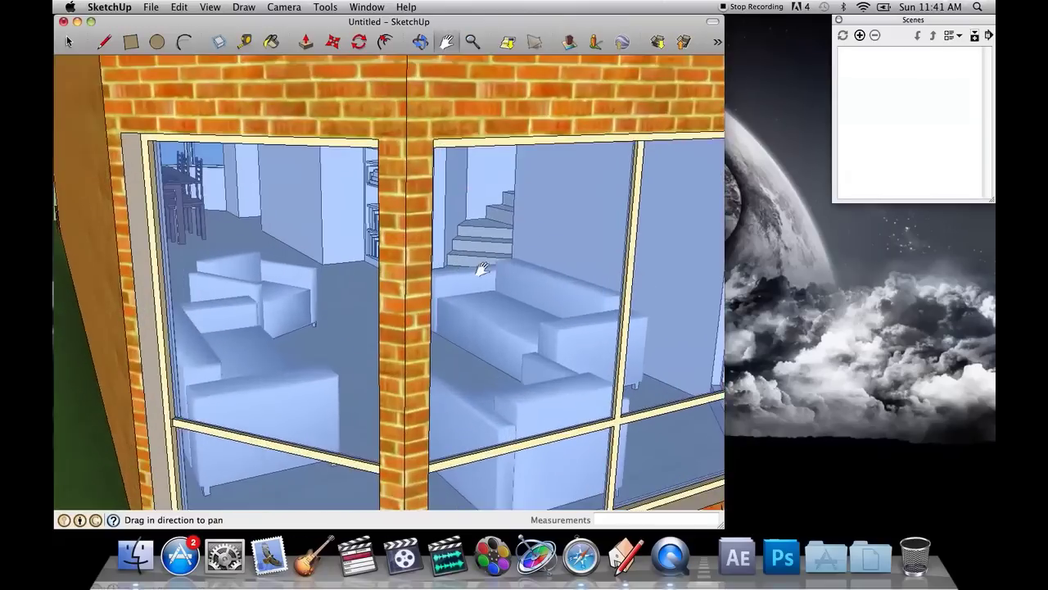
{"action": "scroll", "coordinate": [482, 270], "scroll_direction": "up", "scroll_amount": 8}
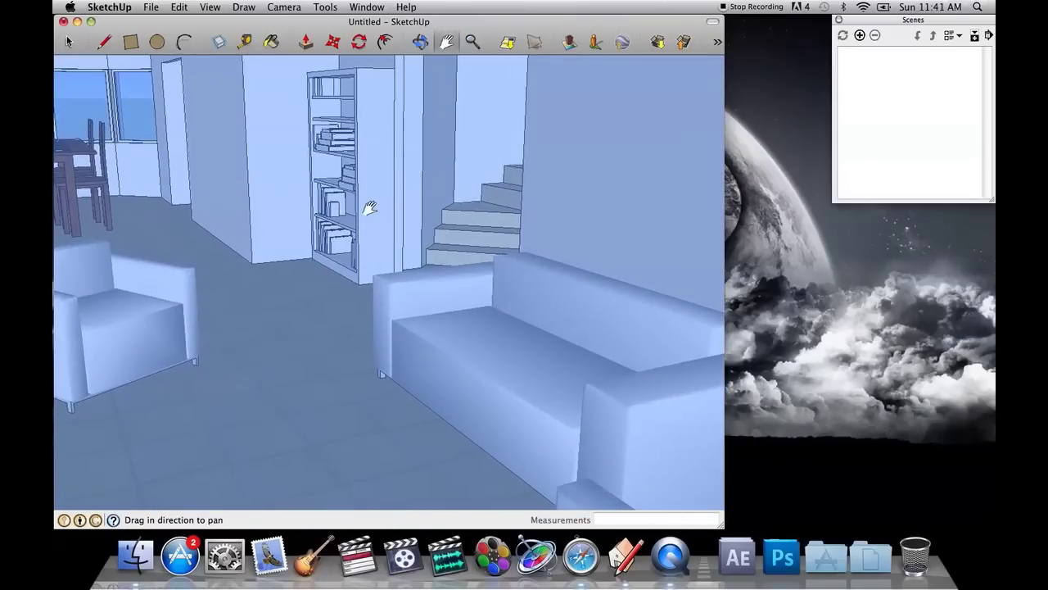
Step: Save a front-yard view showing the mailbox, hedge and front entrance as a new scene
{"action": "scroll", "coordinate": [351, 235], "scroll_direction": "up", "scroll_amount": 2}
{"action": "left_click_drag", "start_coordinate": [420, 187], "coordinate": [481, 218]}
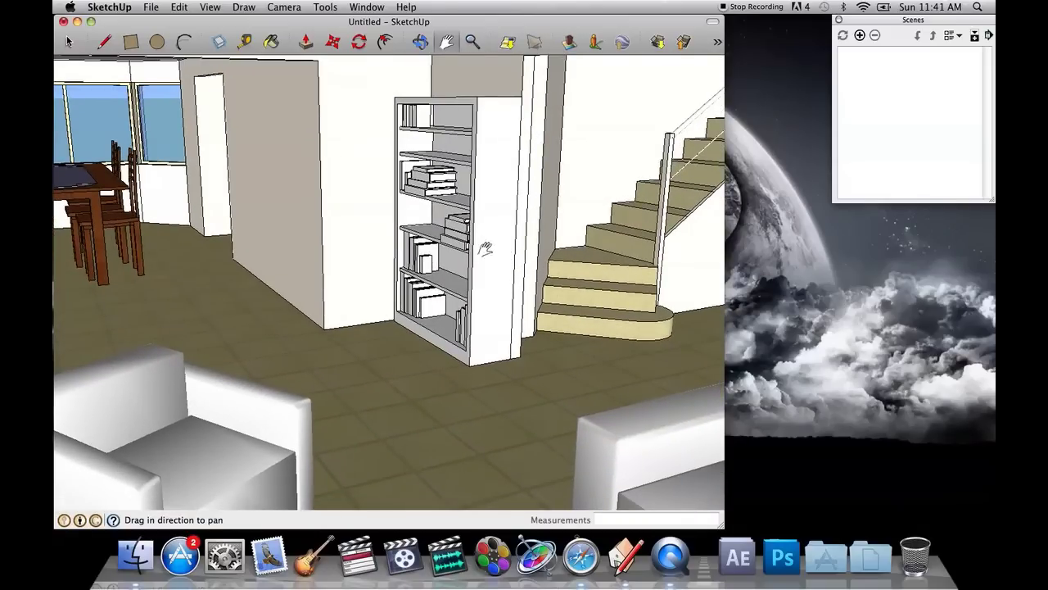
{"action": "scroll", "coordinate": [424, 342], "scroll_direction": "down", "scroll_amount": 10}
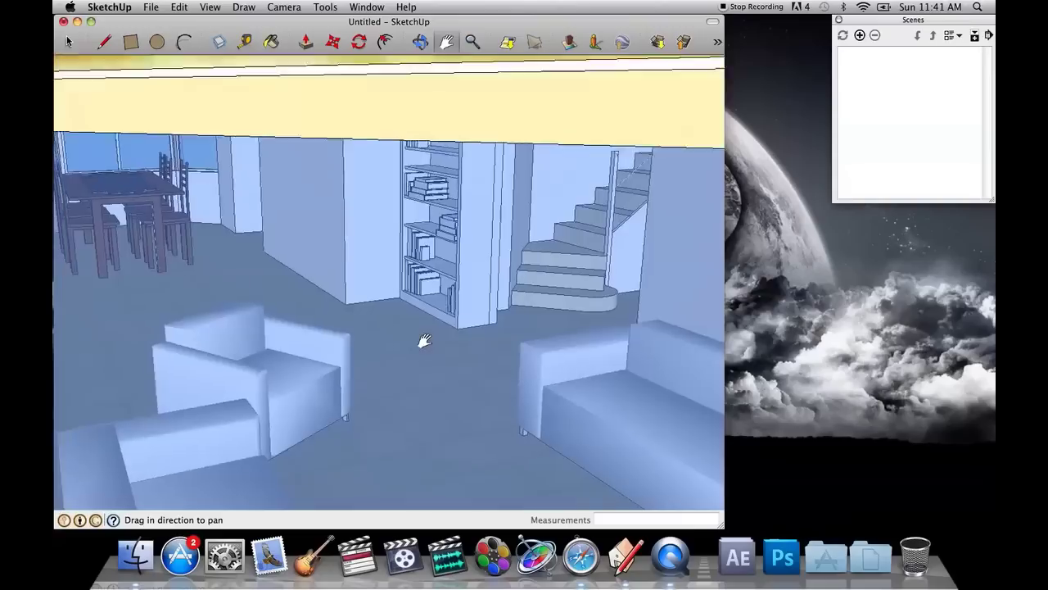
{"action": "scroll", "coordinate": [423, 341], "scroll_direction": "down", "scroll_amount": 12}
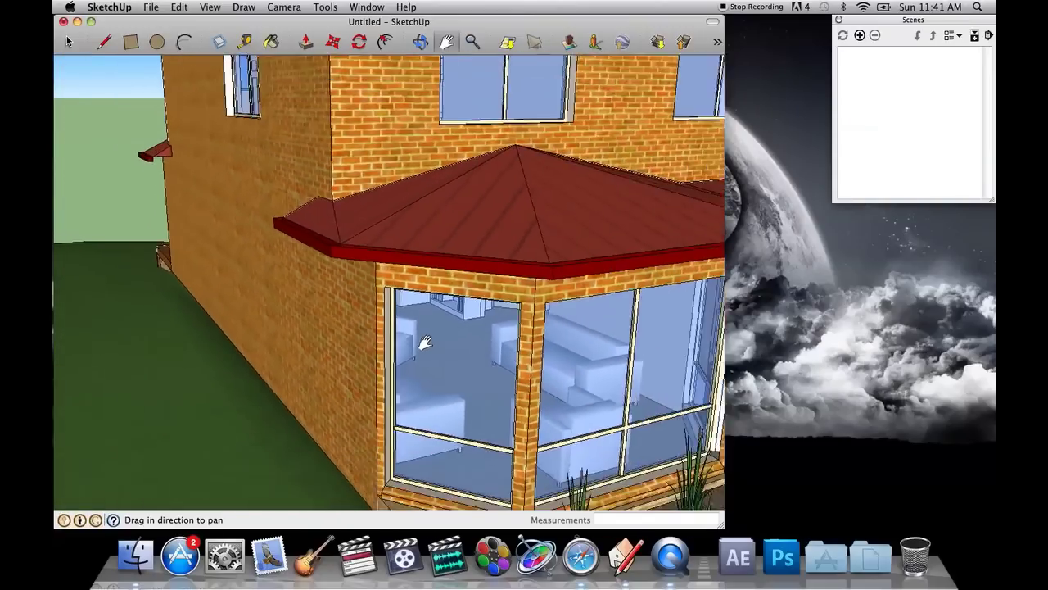
{"action": "middle_click_drag", "start_coordinate": [486, 321], "coordinate": [494, 261]}
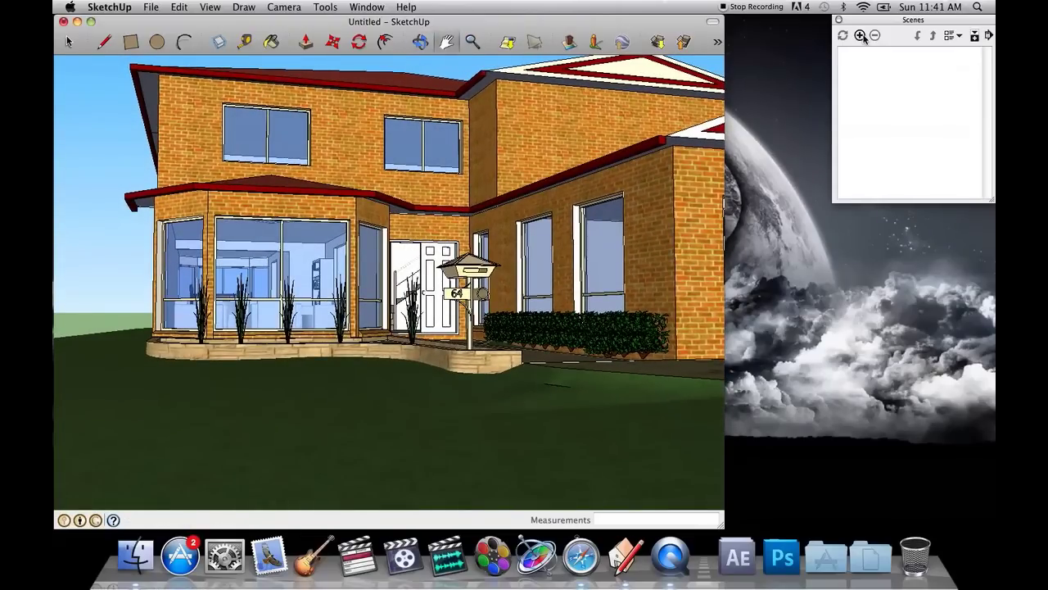
{"action": "scroll", "coordinate": [620, 260], "scroll_direction": "up", "scroll_amount": 4}
{"action": "middle_click_drag", "start_coordinate": [604, 311], "coordinate": [635, 294]}
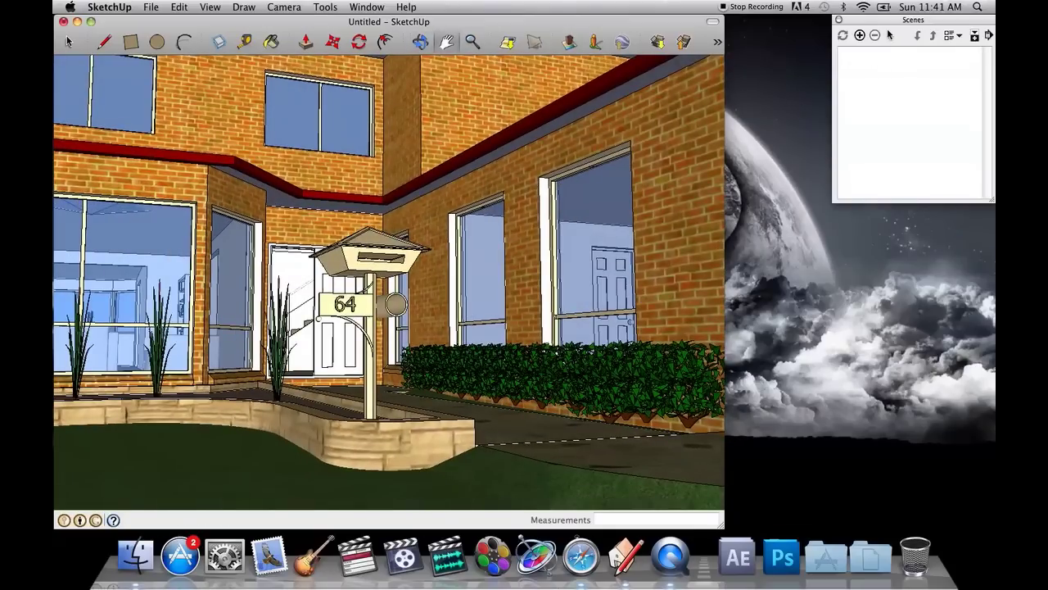
{"action": "left_click", "coordinate": [859, 35]}
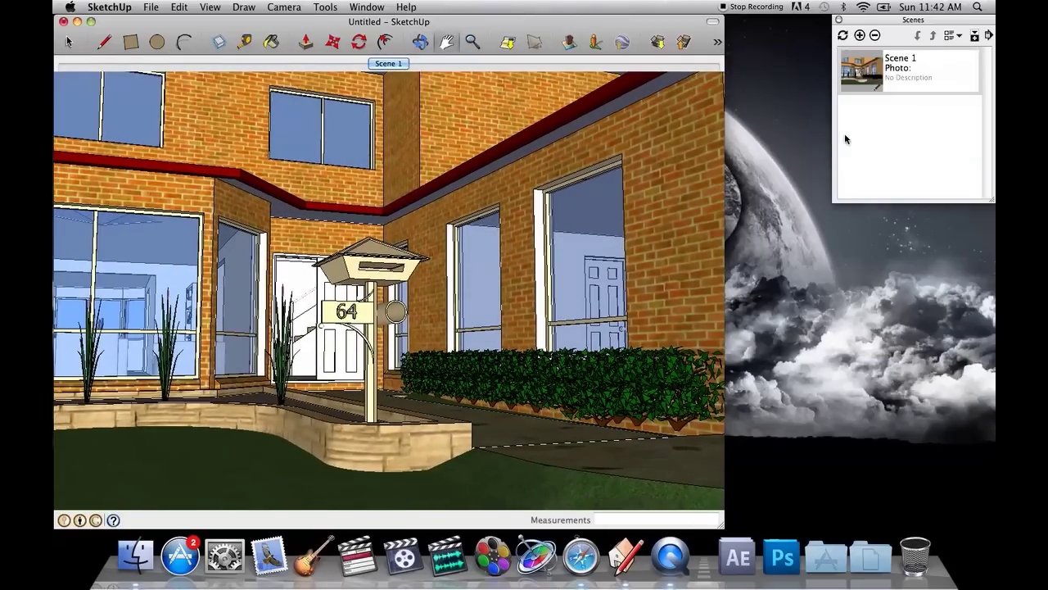
Step: Save a second scene looking out through the open front doors along the paved path and hedge
{"action": "left_click_drag", "start_coordinate": [428, 191], "coordinate": [477, 241]}
{"action": "middle_click_drag", "start_coordinate": [335, 192], "coordinate": [469, 290]}
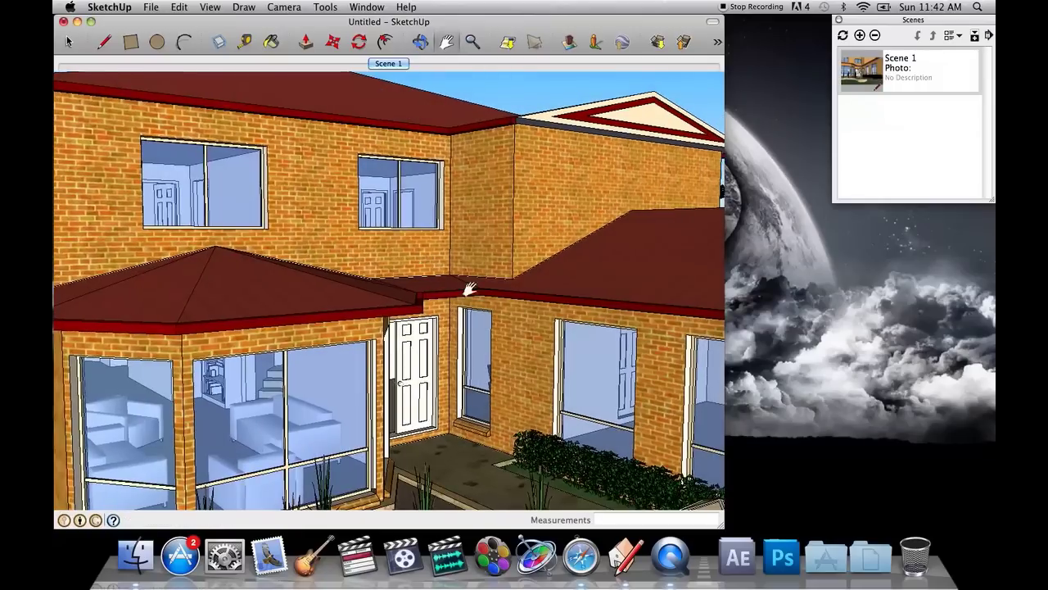
{"action": "scroll", "coordinate": [469, 288], "scroll_direction": "up", "scroll_amount": 10}
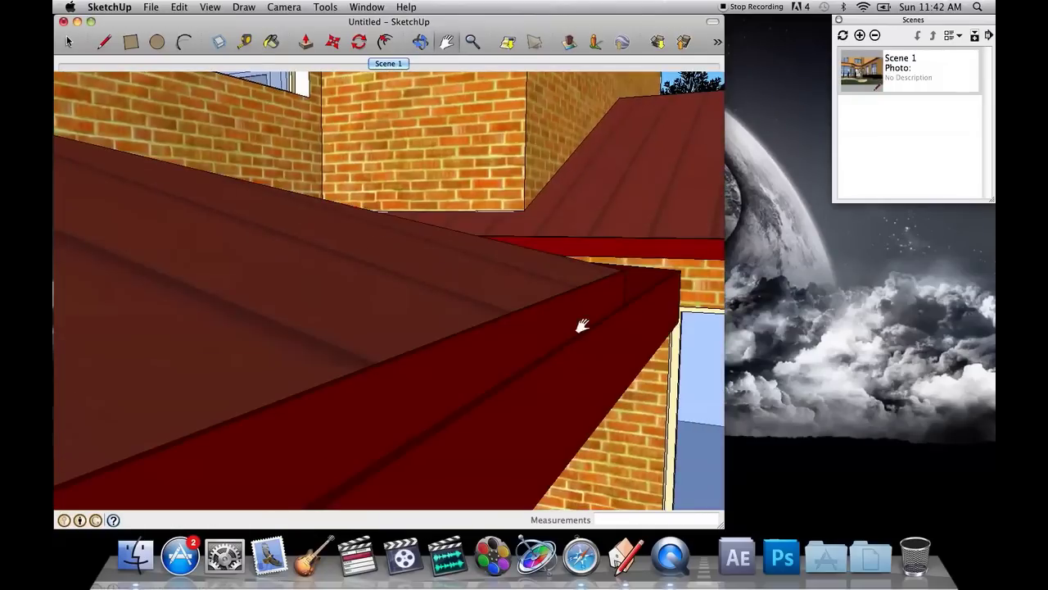
{"action": "middle_click_drag", "start_coordinate": [359, 309], "coordinate": [640, 307]}
{"action": "left_click_drag", "start_coordinate": [358, 337], "coordinate": [405, 344]}
{"action": "middle_click_drag", "start_coordinate": [404, 344], "coordinate": [599, 115]}
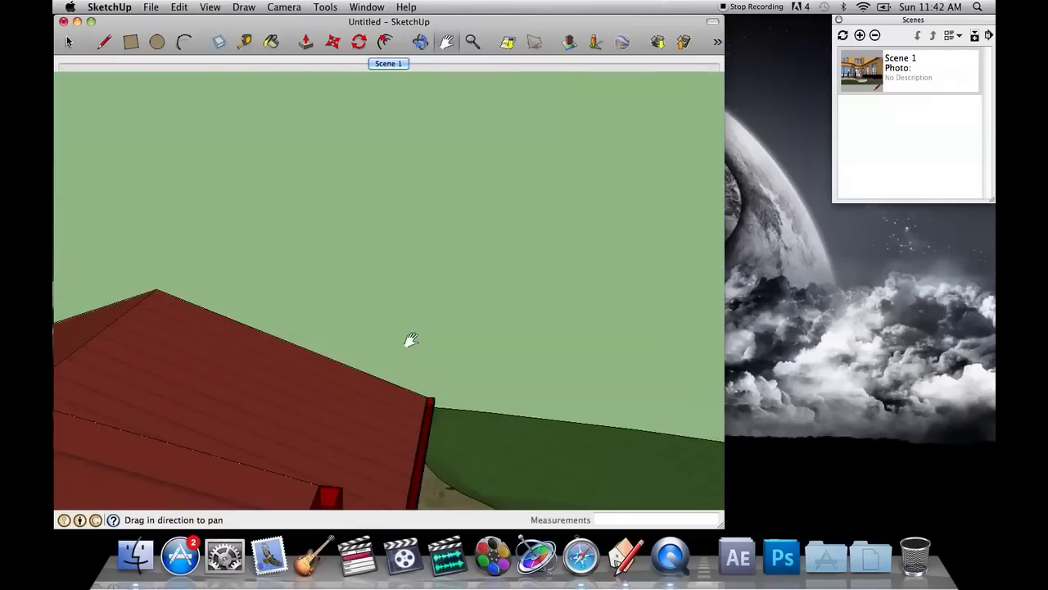
{"action": "mouse_move", "coordinate": [411, 339]}
{"action": "middle_mouse_down"}
{"action": "mouse_move", "coordinate": [148, 365]}
{"action": "mouse_move", "coordinate": [285, 311]}
{"action": "mouse_move", "coordinate": [412, 293]}
{"action": "mouse_move", "coordinate": [443, 336]}
{"action": "mouse_move", "coordinate": [604, 355]}
{"action": "mouse_move", "coordinate": [741, 310]}
{"action": "middle_mouse_up"}
{"action": "scroll", "coordinate": [434, 335], "scroll_direction": "up", "scroll_amount": 10}
{"action": "middle_click_drag", "start_coordinate": [557, 292], "coordinate": [630, 300], "text": "shift"}
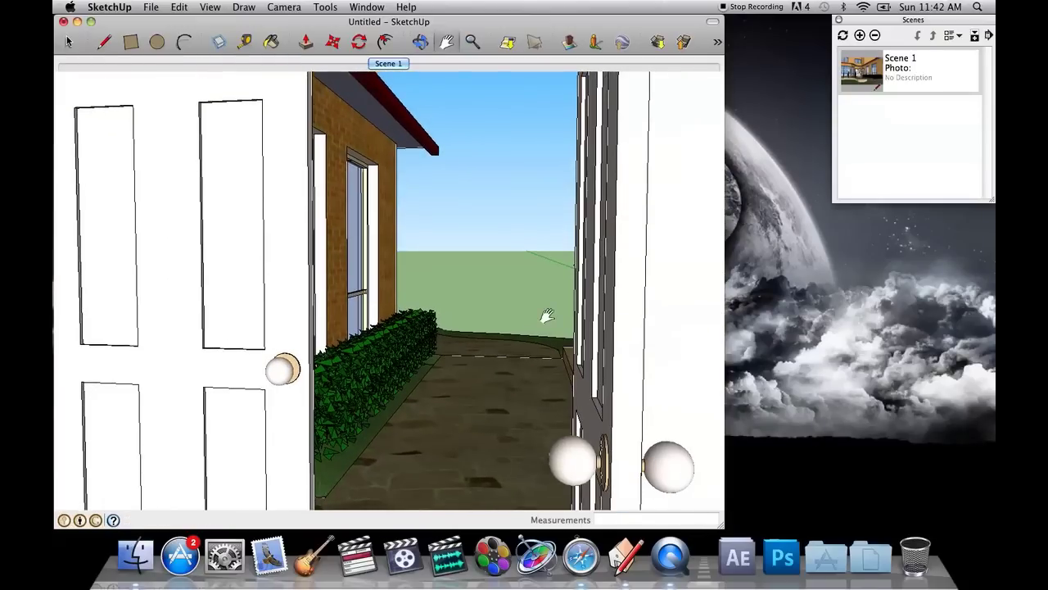
{"action": "middle_click_drag", "start_coordinate": [547, 316], "coordinate": [738, 226], "text": "shift"}
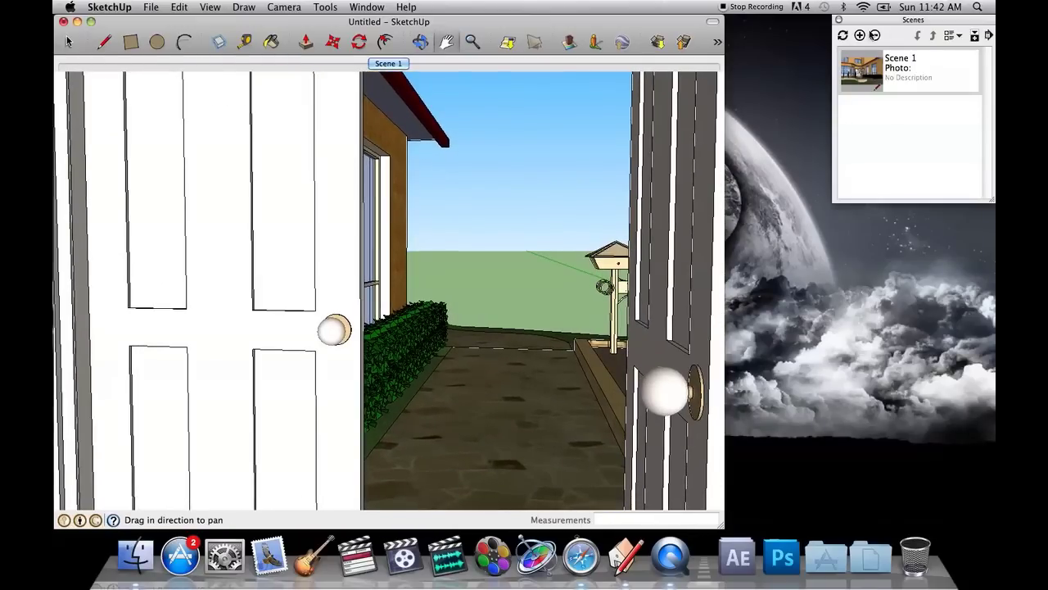
{"action": "left_click", "coordinate": [860, 35]}
Step: Examine the house exterior from the hedge and front windows across to the mailbox, garage and driveway
{"action": "middle_click_drag", "start_coordinate": [645, 268], "coordinate": [320, 331]}
{"action": "left_click_drag", "start_coordinate": [785, 286], "coordinate": [292, 275]}
{"action": "left_click", "coordinate": [547, 278]}
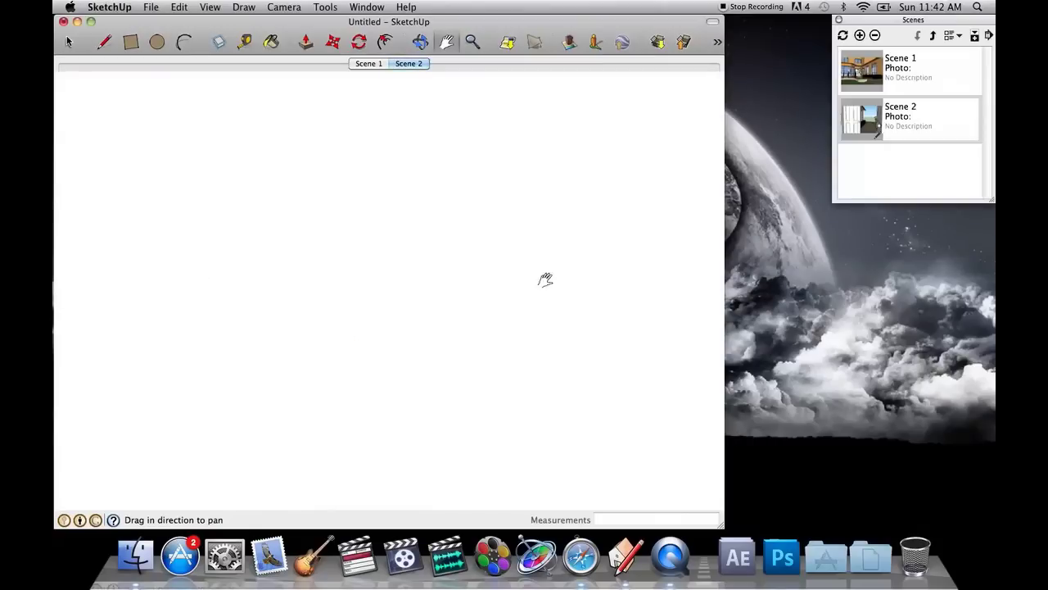
{"action": "mouse_move", "coordinate": [519, 270]}
{"action": "left_mouse_down"}
{"action": "mouse_move", "coordinate": [334, 261]}
{"action": "mouse_move", "coordinate": [65, 271]}
{"action": "left_mouse_up"}
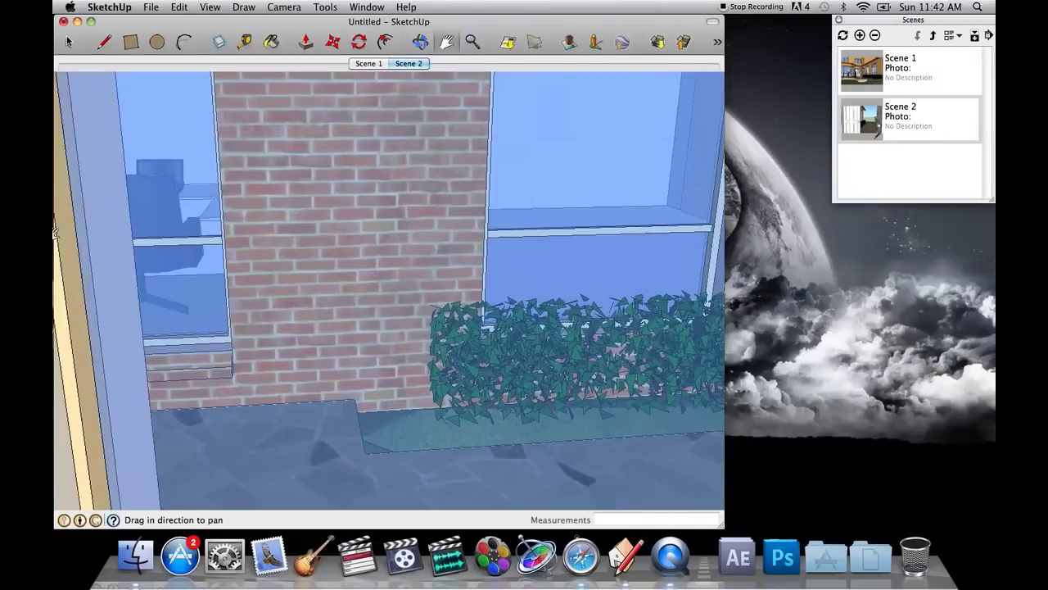
{"action": "scroll", "coordinate": [440, 304], "scroll_direction": "down", "scroll_amount": 3}
{"action": "left_click_drag", "start_coordinate": [574, 311], "coordinate": [57, 308]}
{"action": "scroll", "coordinate": [503, 296], "scroll_direction": "down", "scroll_amount": 3}
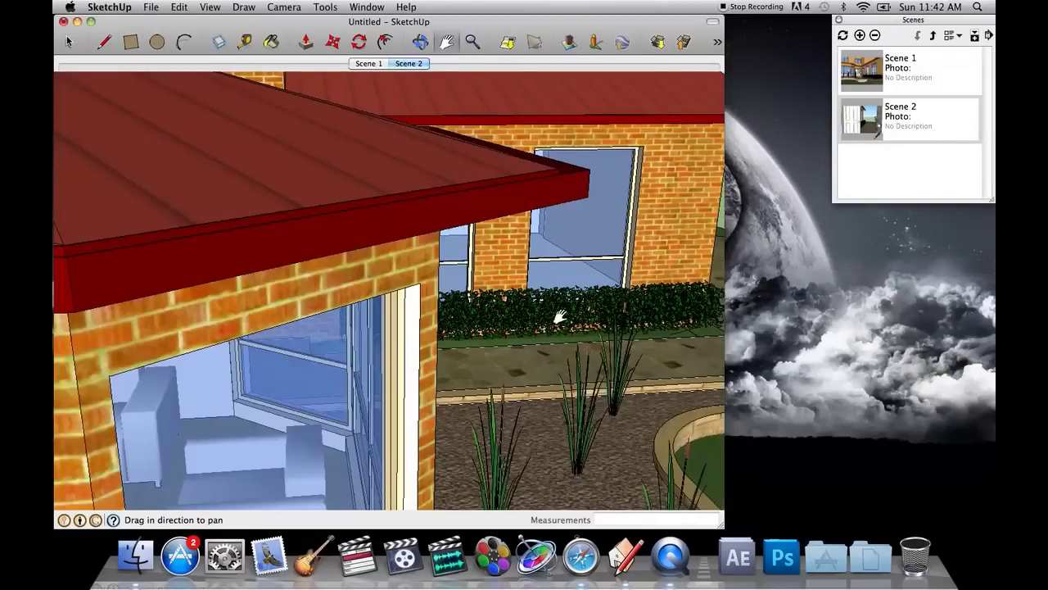
{"action": "left_click_drag", "start_coordinate": [561, 316], "coordinate": [267, 304]}
{"action": "middle_click_drag", "start_coordinate": [470, 307], "coordinate": [200, 294]}
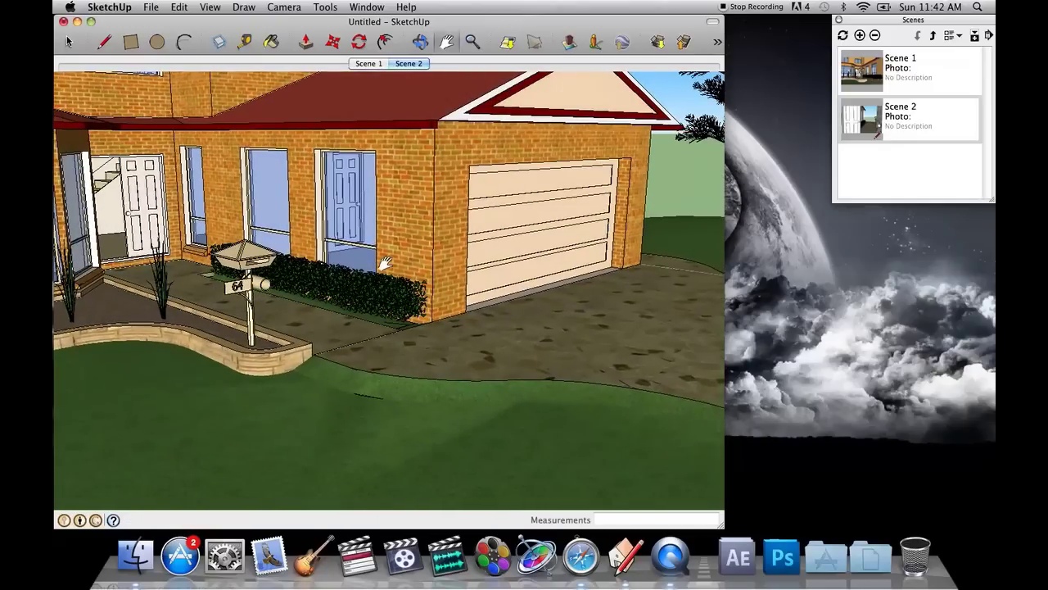
Step: Open the 3D Warehouse and search its models for "person"
{"action": "left_click", "coordinate": [653, 47]}
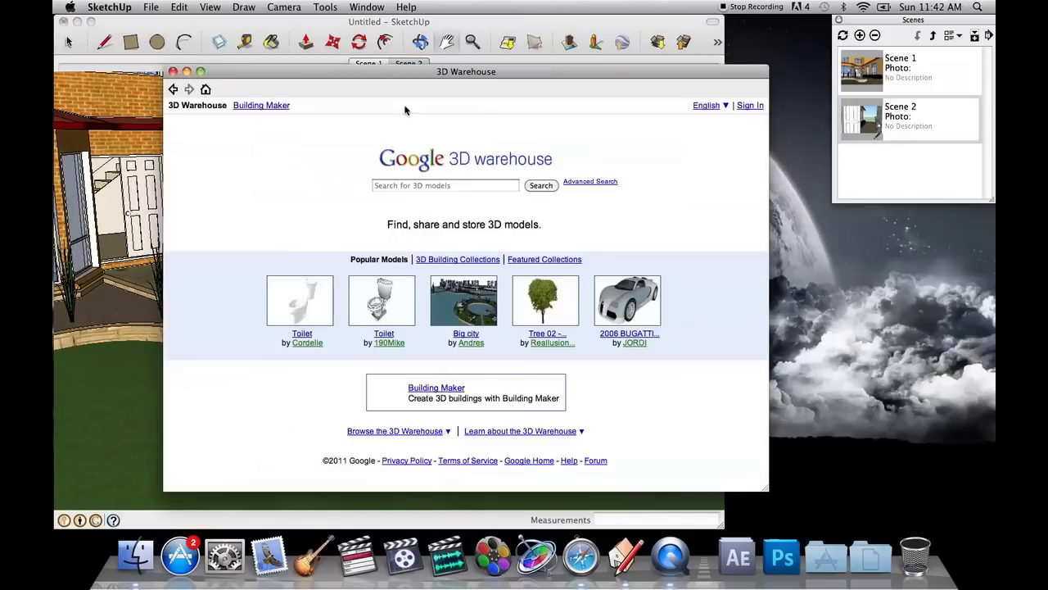
{"action": "left_click", "coordinate": [467, 183]}
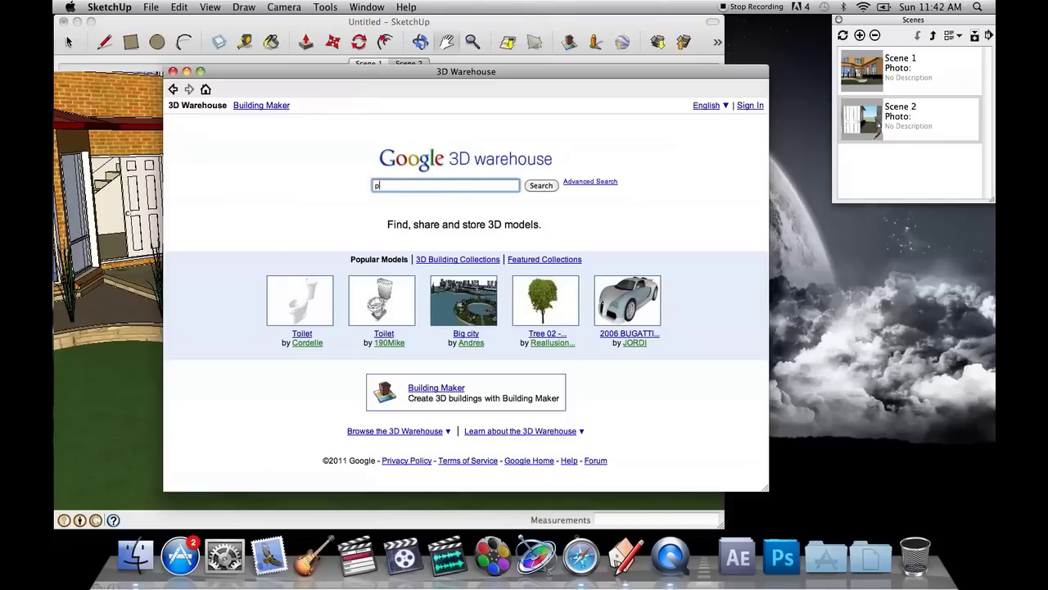
{"action": "type", "text": "person"}
{"action": "key", "text": "Return"}
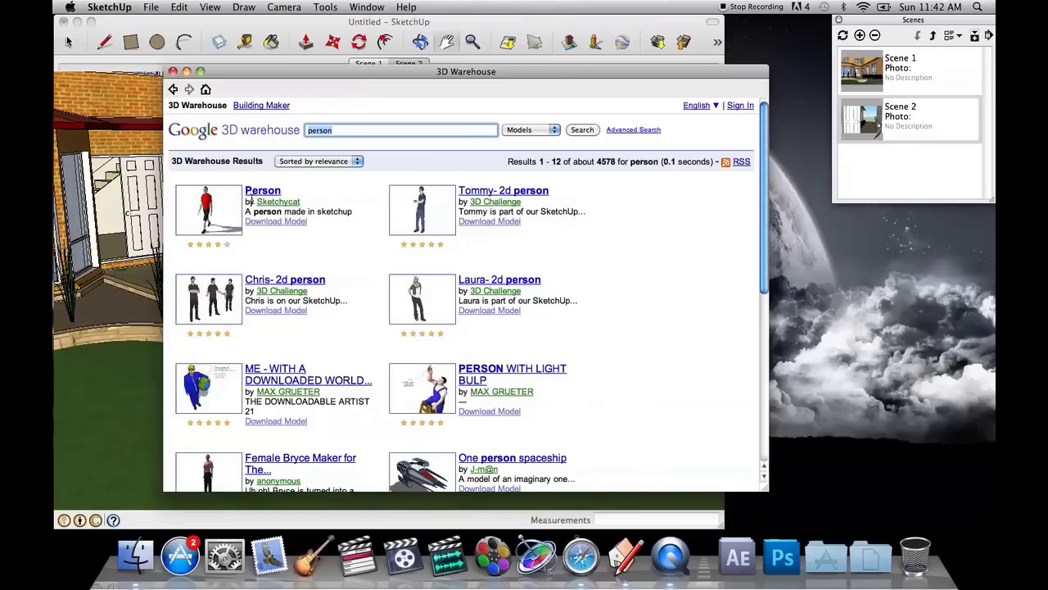
Step: Load the Person model described as "A person made in sketchup" directly into the model and place it on the front path near the mailbox
{"action": "scroll", "coordinate": [447, 237], "scroll_direction": "down", "scroll_amount": 1}
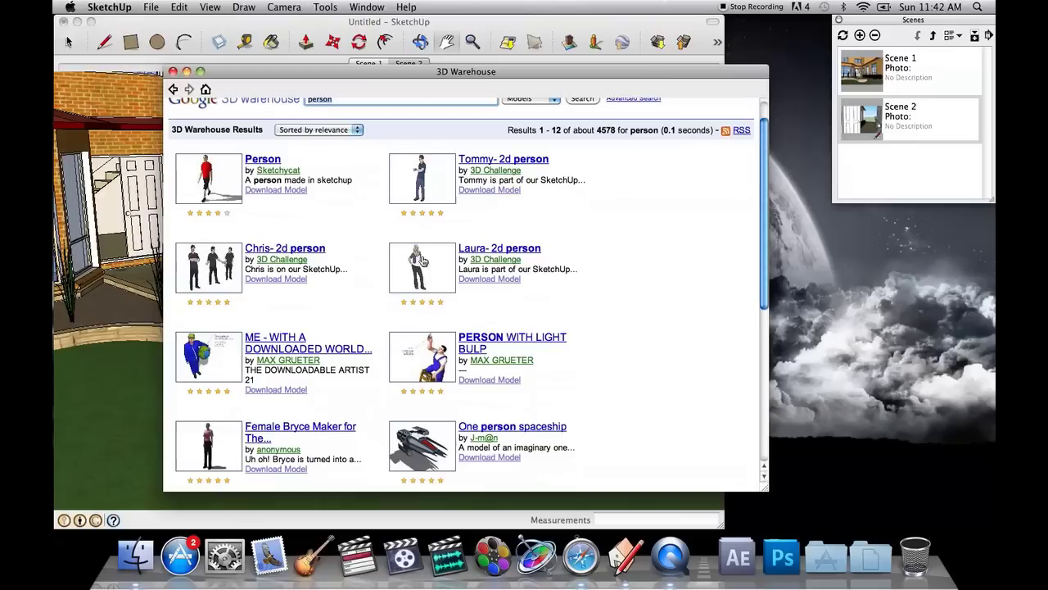
{"action": "left_click", "coordinate": [274, 190]}
{"action": "left_click", "coordinate": [622, 199]}
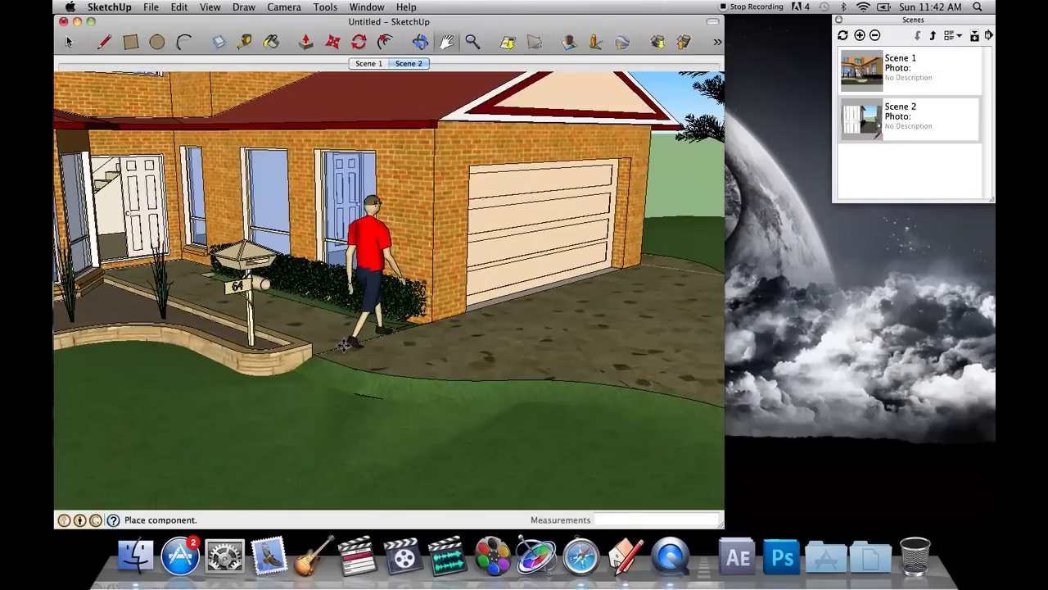
{"action": "left_click", "coordinate": [340, 346]}
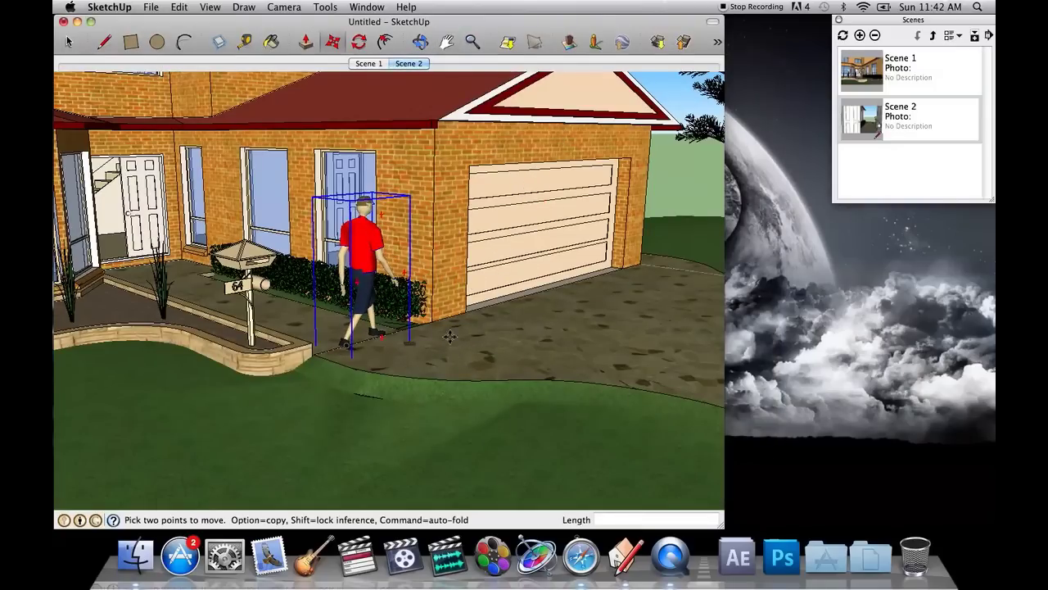
Step: Rotate the person about a point at its feet so that it faces the front doors
{"action": "left_click", "coordinate": [358, 41]}
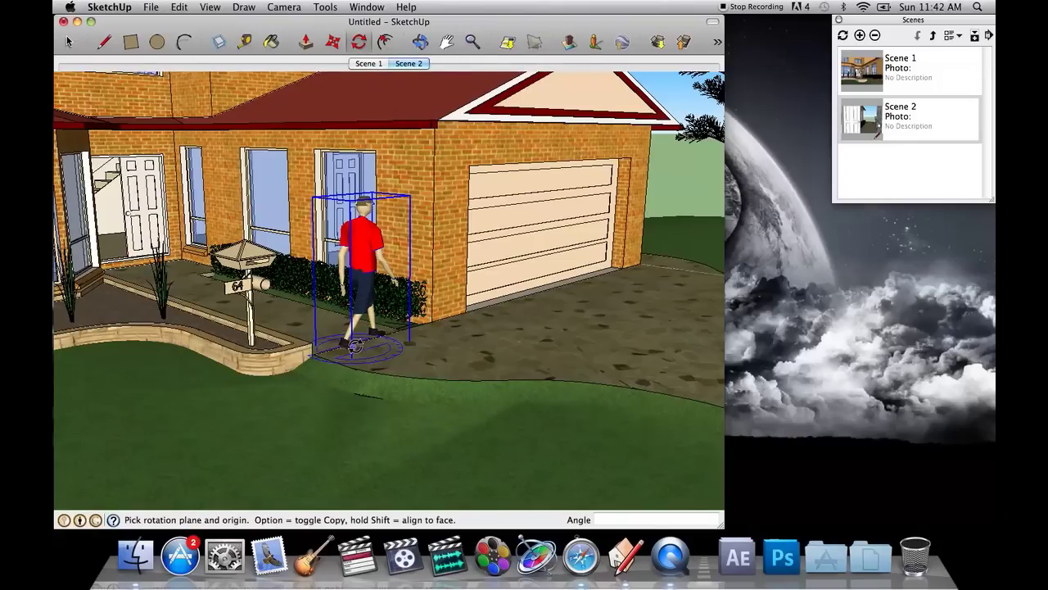
{"action": "left_click", "coordinate": [358, 354]}
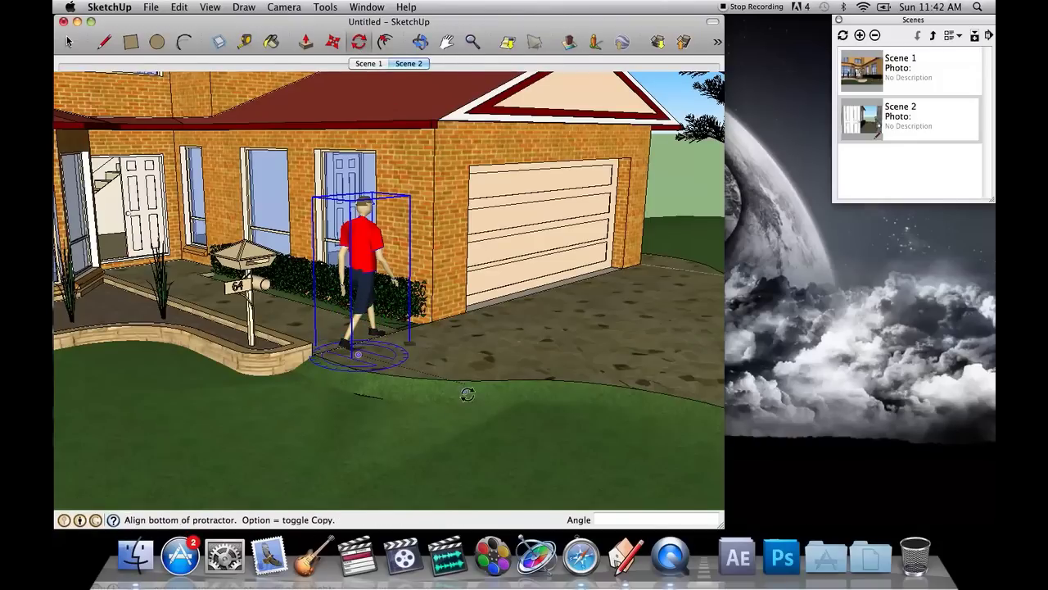
{"action": "left_click", "coordinate": [464, 391]}
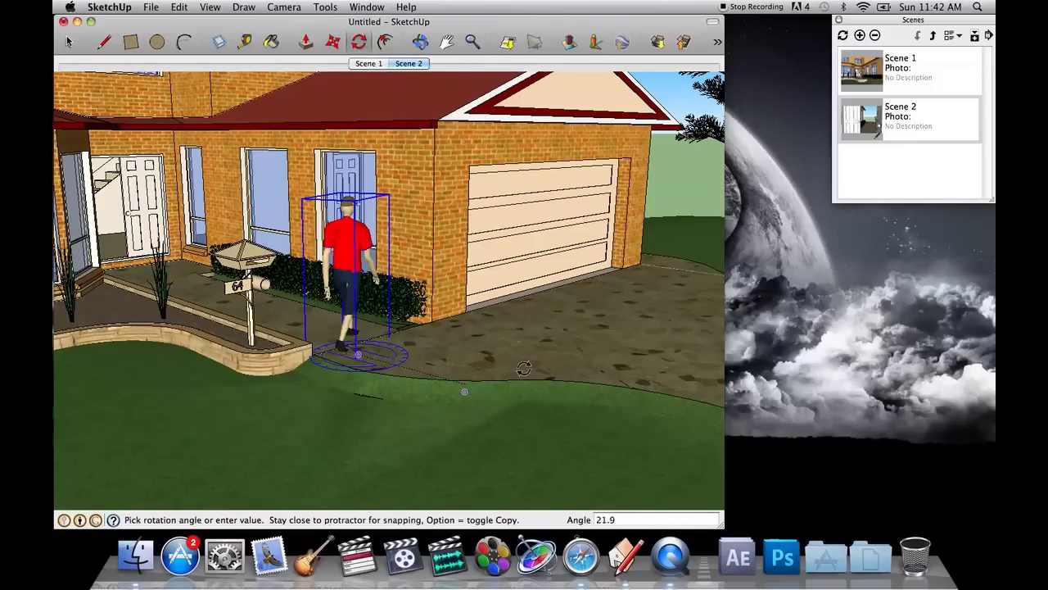
{"action": "left_click", "coordinate": [488, 311]}
Step: Move the person about 1' 4 1/2" away from the mailbox onto the middle of the path and deselect it
{"action": "left_click", "coordinate": [332, 41]}
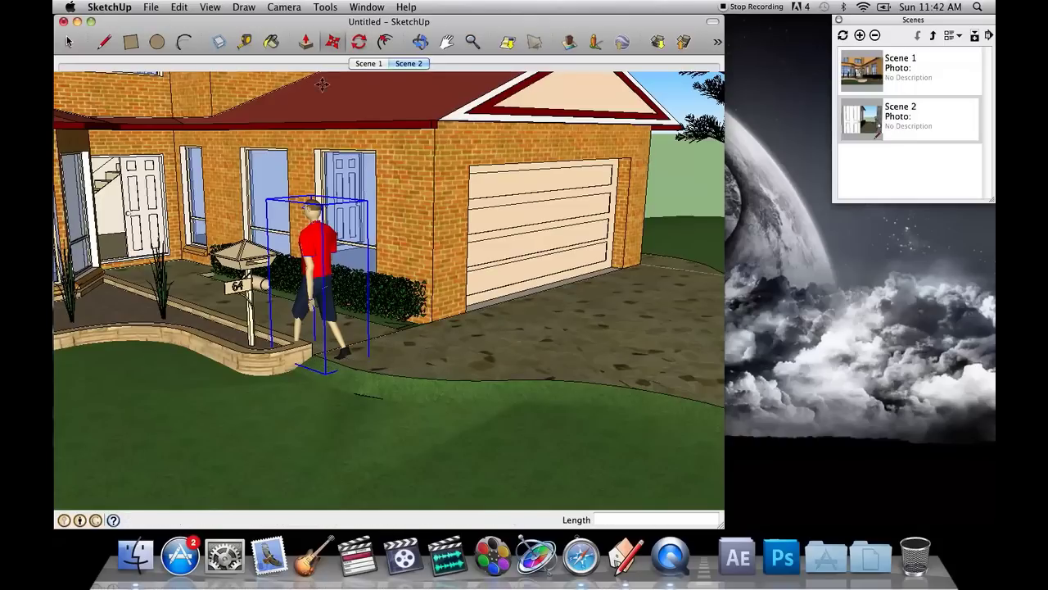
{"action": "left_click", "coordinate": [322, 260]}
{"action": "left_click", "coordinate": [349, 261]}
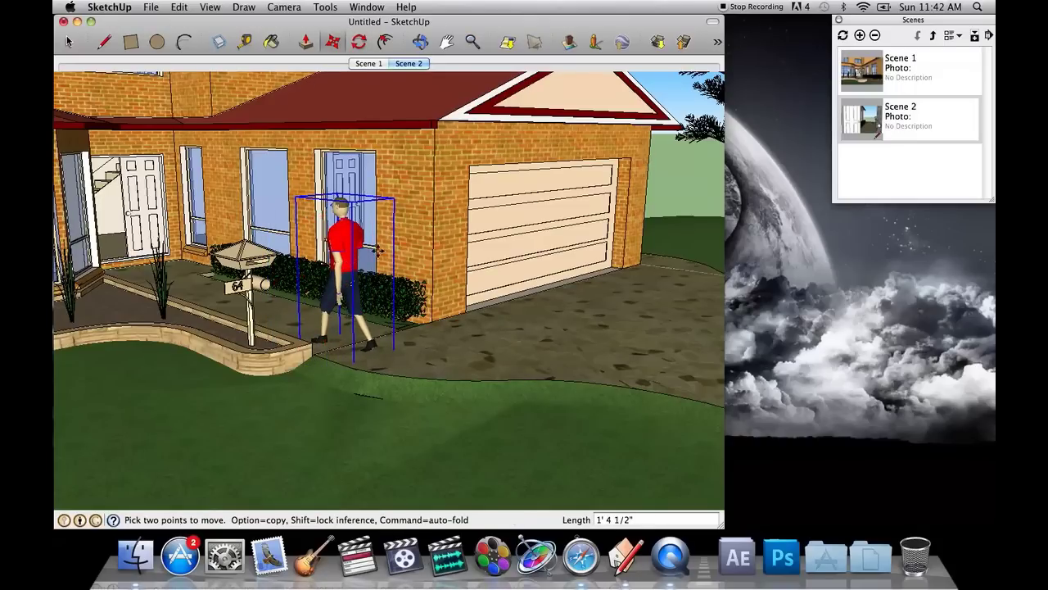
{"action": "left_click", "coordinate": [446, 42]}
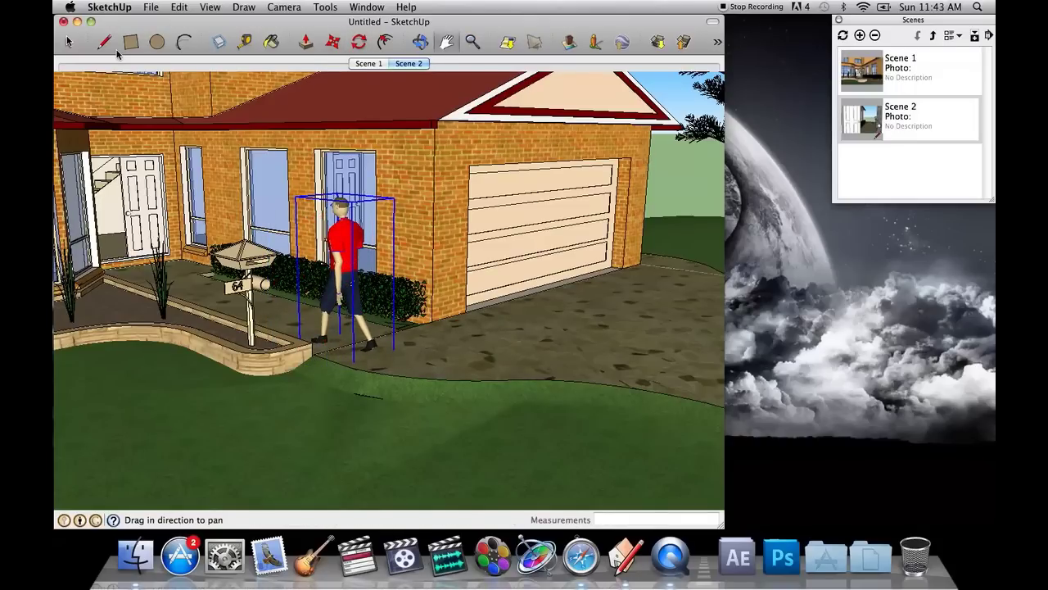
{"action": "left_click", "coordinate": [70, 41]}
{"action": "left_click", "coordinate": [679, 173]}
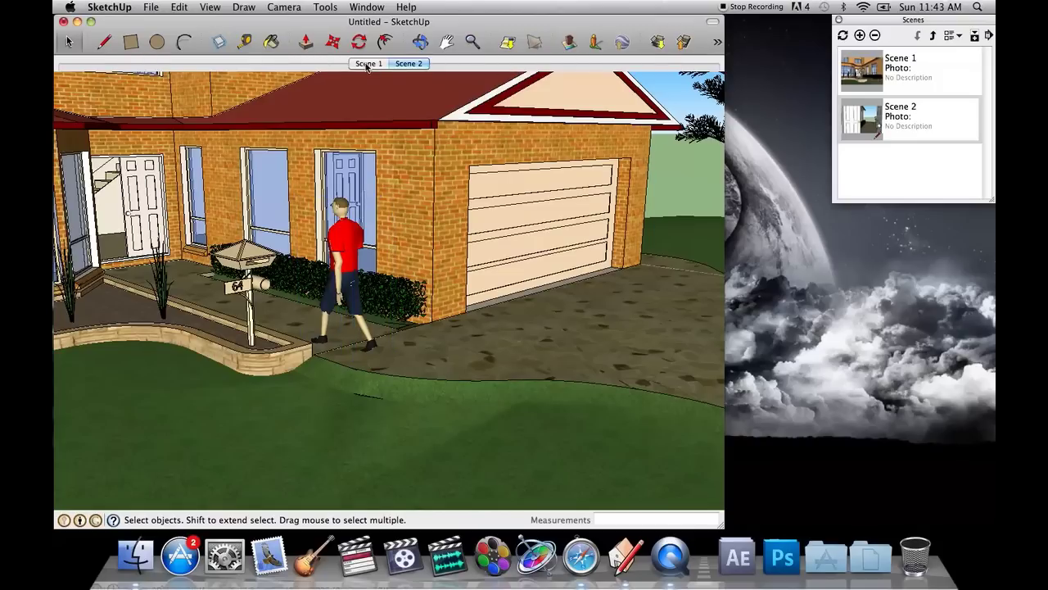
Step: Examine the person's placement through the front doors in Scene 2 and from outside in the front yard
{"action": "left_click", "coordinate": [405, 64]}
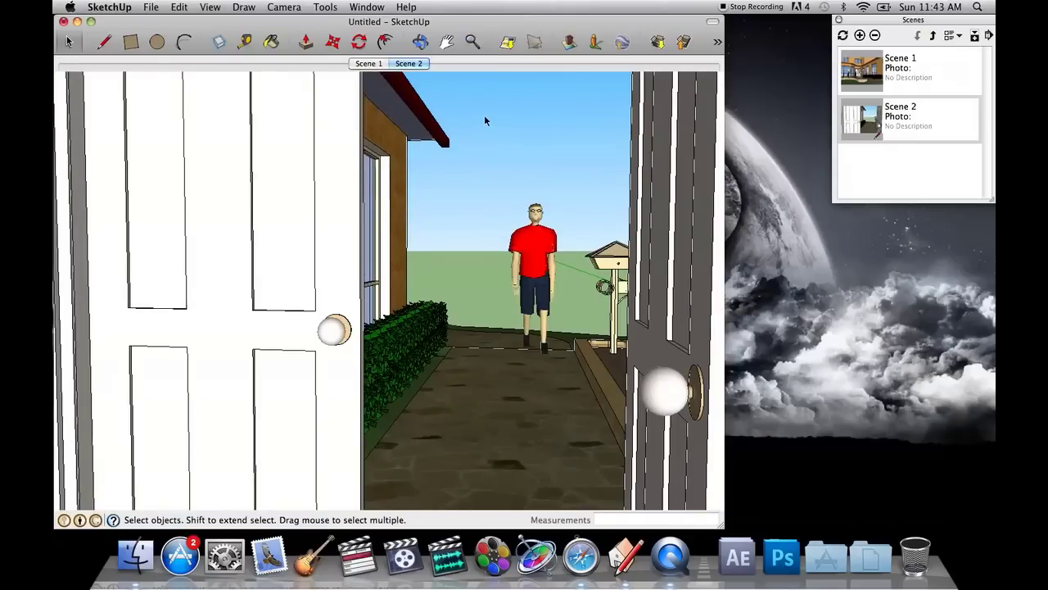
{"action": "left_click_drag", "start_coordinate": [571, 25], "coordinate": [595, 24]}
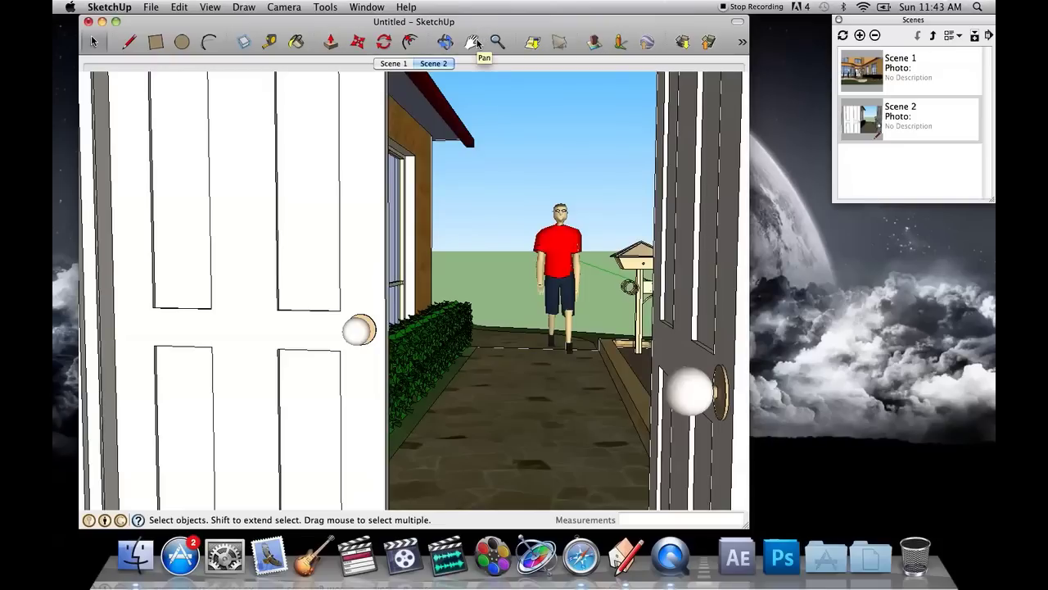
{"action": "left_click", "coordinate": [478, 43]}
{"action": "middle_click_drag", "start_coordinate": [492, 183], "coordinate": [282, 233]}
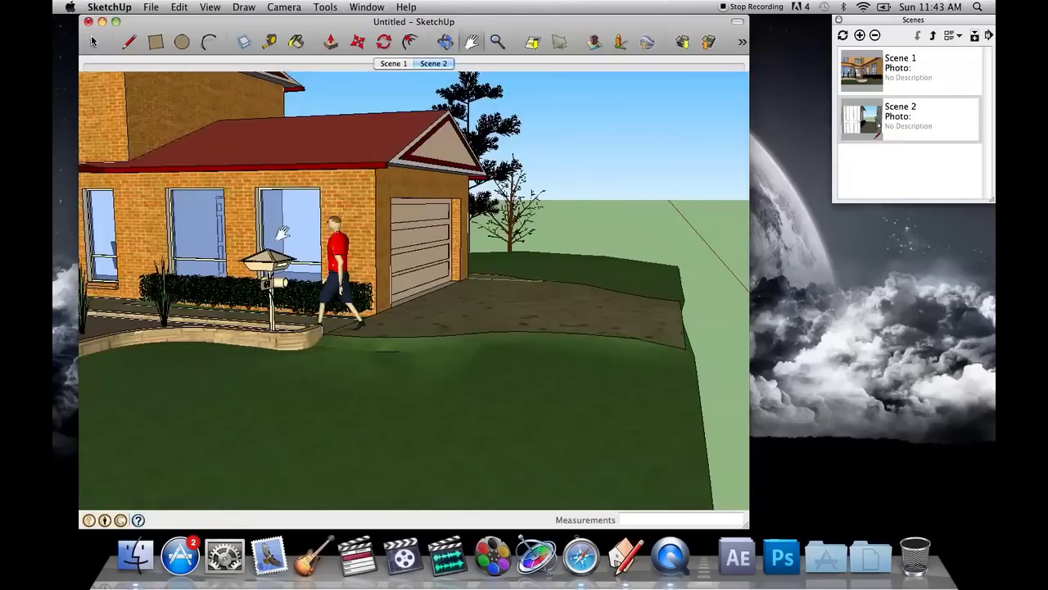
{"action": "middle_click_drag", "start_coordinate": [368, 230], "coordinate": [431, 249]}
{"action": "scroll", "coordinate": [297, 220], "scroll_direction": "up", "scroll_amount": 2}
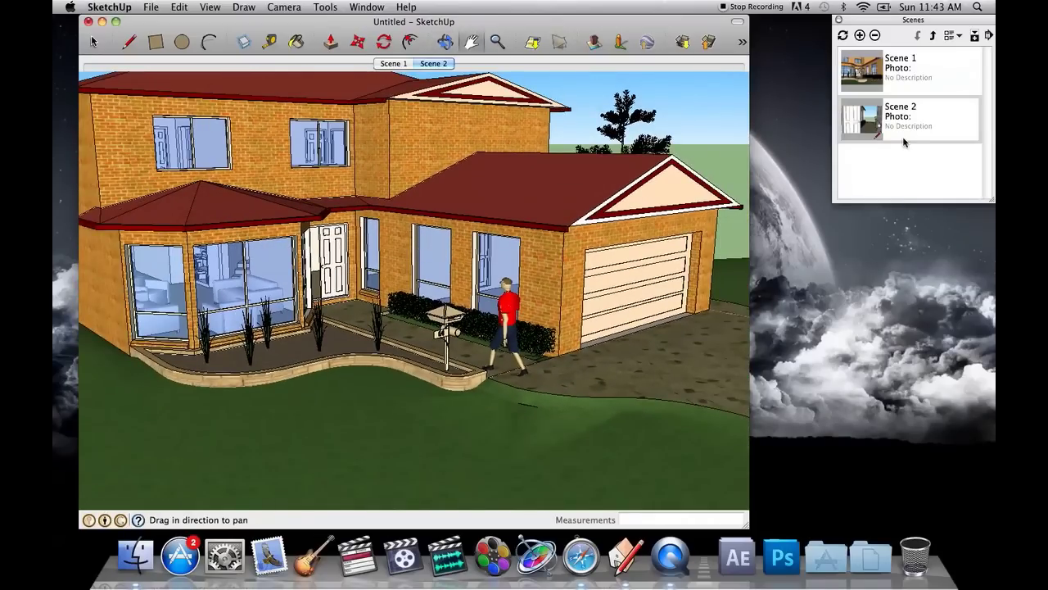
Step: Play the transitions between Scene 1 and Scene 2, finishing on Scene 1
{"action": "left_click", "coordinate": [401, 65]}
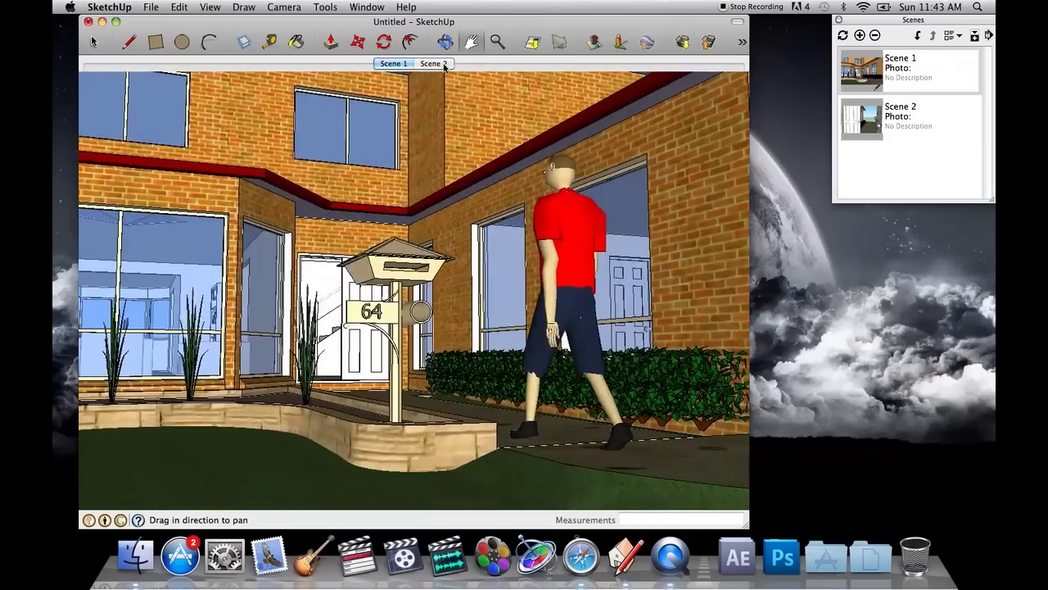
{"action": "left_click", "coordinate": [444, 64]}
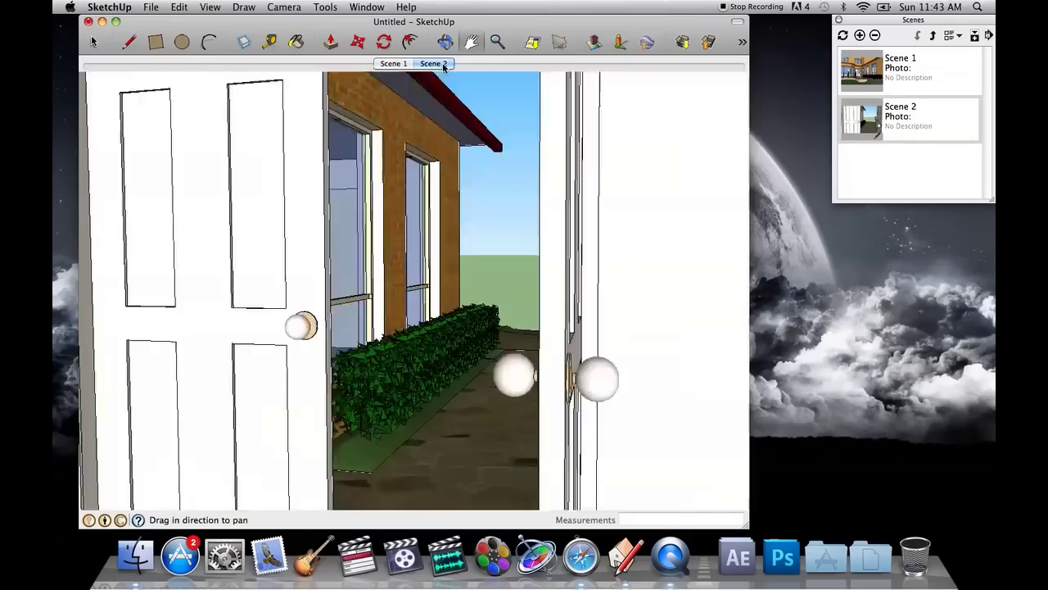
{"action": "left_click", "coordinate": [394, 64]}
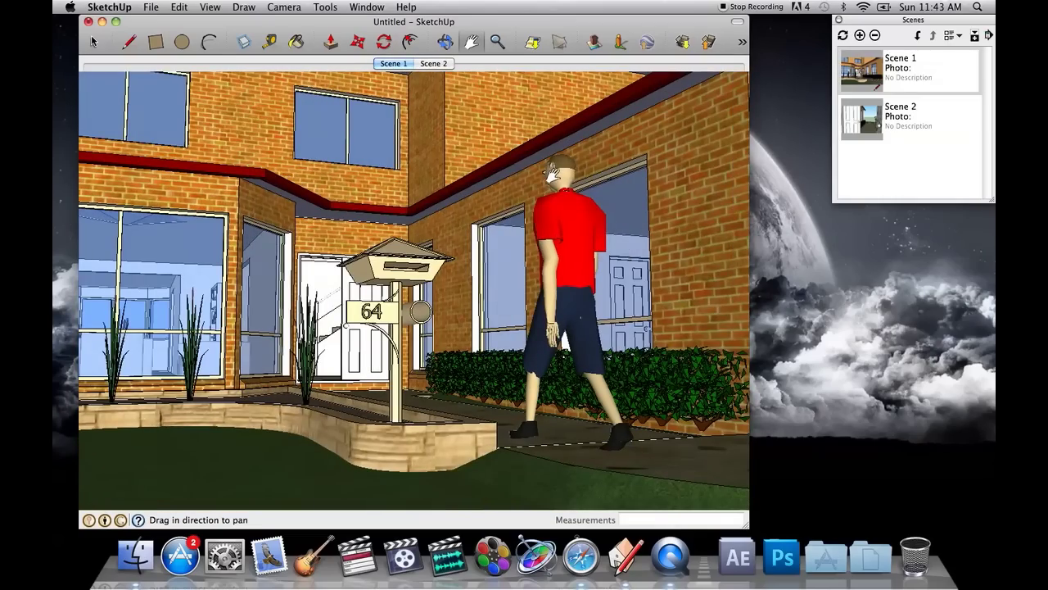
Step: Show the model's layer list and place it directly beneath the Scenes list
{"action": "middle_click_drag", "start_coordinate": [536, 190], "coordinate": [486, 202]}
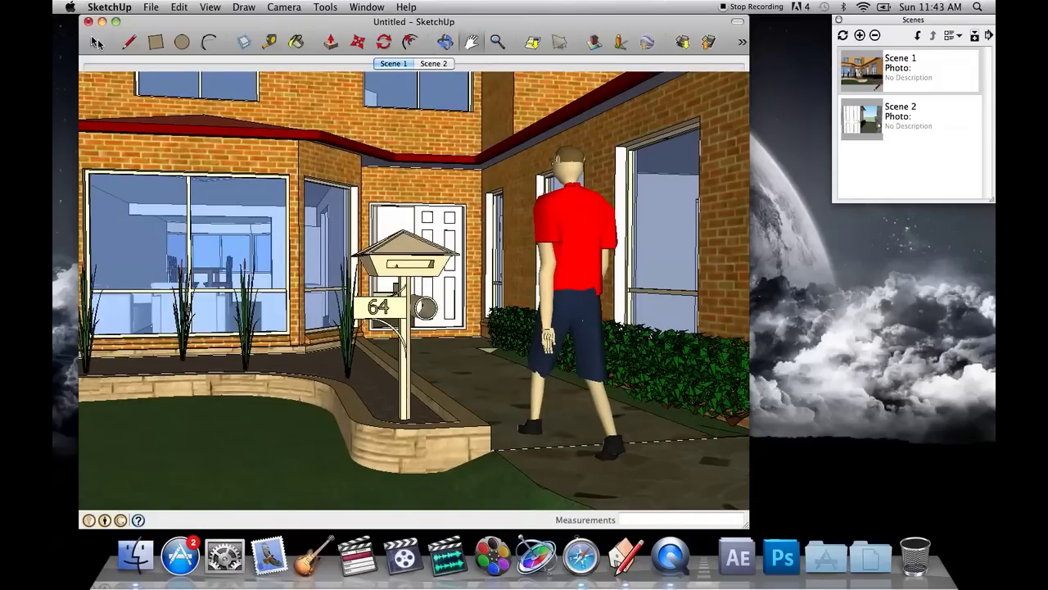
{"action": "left_click", "coordinate": [361, 9]}
{"action": "left_click", "coordinate": [373, 135]}
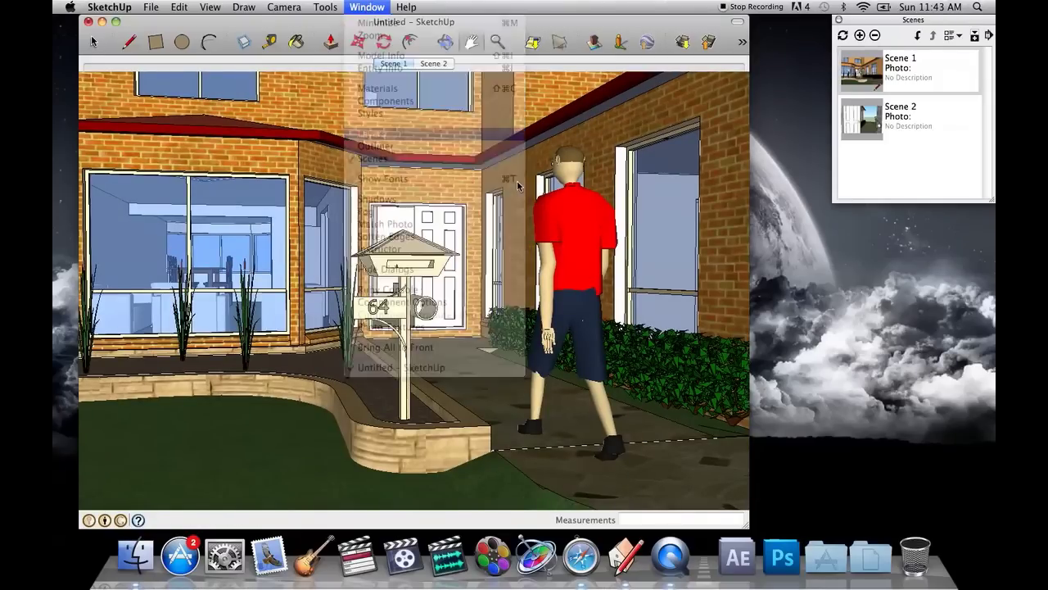
{"action": "left_click_drag", "start_coordinate": [908, 22], "coordinate": [919, 204]}
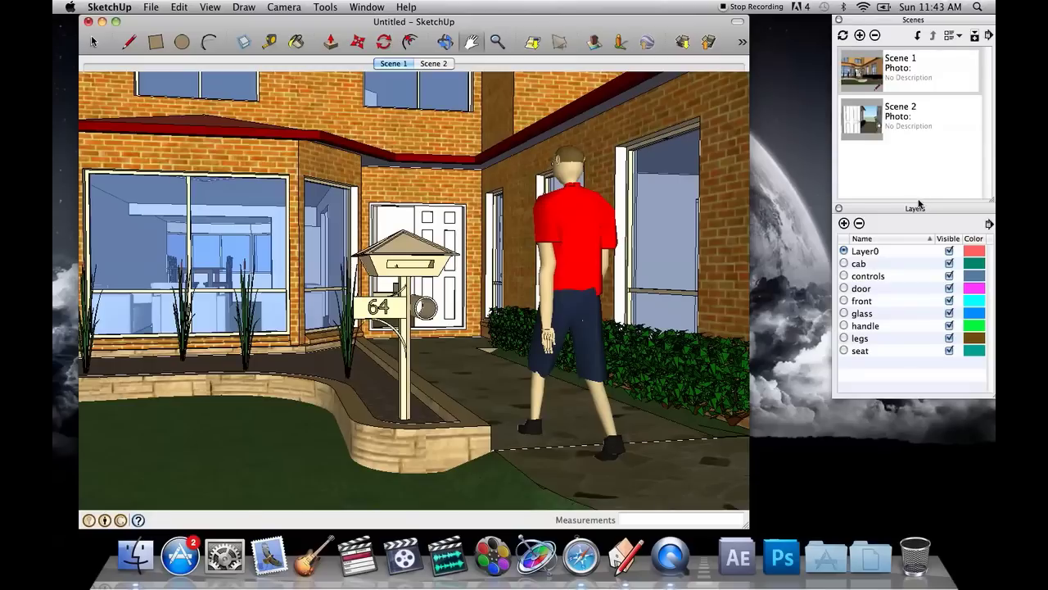
Step: Select the person on the path and add a new layer named Person
{"action": "left_click", "coordinate": [91, 42]}
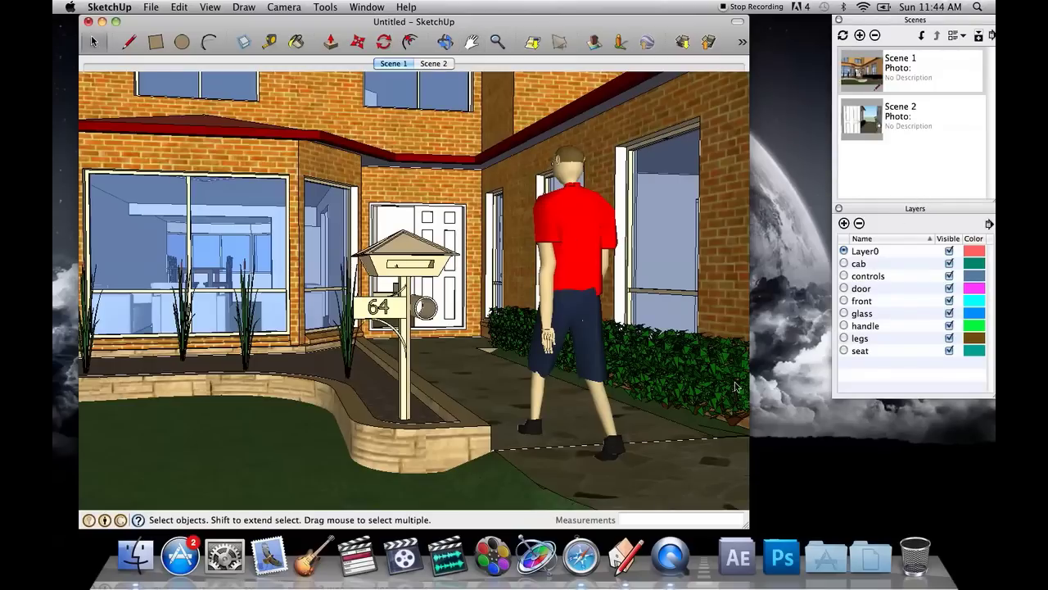
{"action": "left_click", "coordinate": [552, 259]}
{"action": "right_click", "coordinate": [571, 246]}
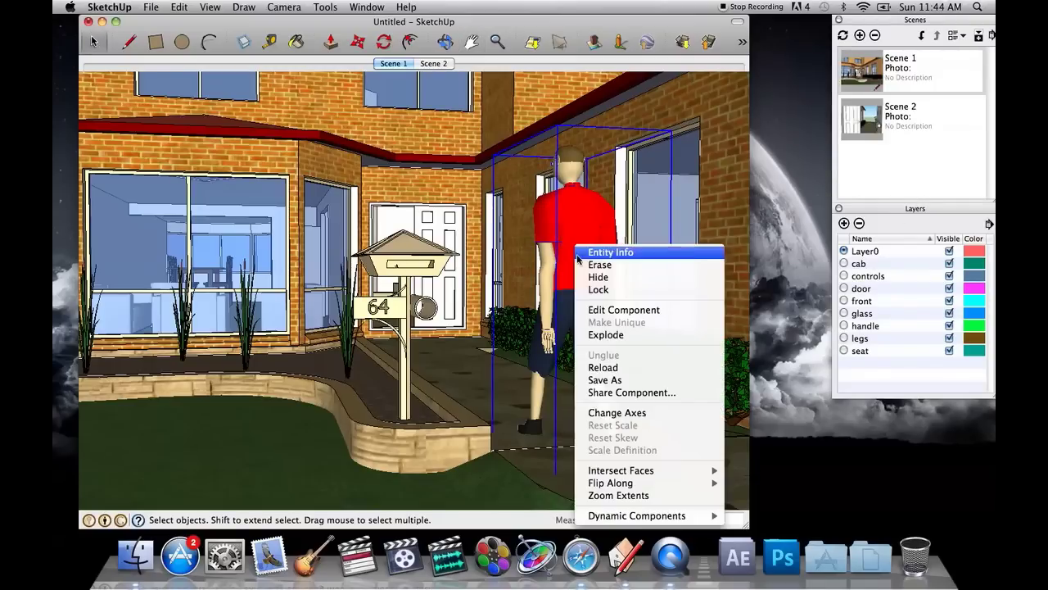
{"action": "left_click", "coordinate": [934, 372]}
{"action": "left_click", "coordinate": [844, 224]}
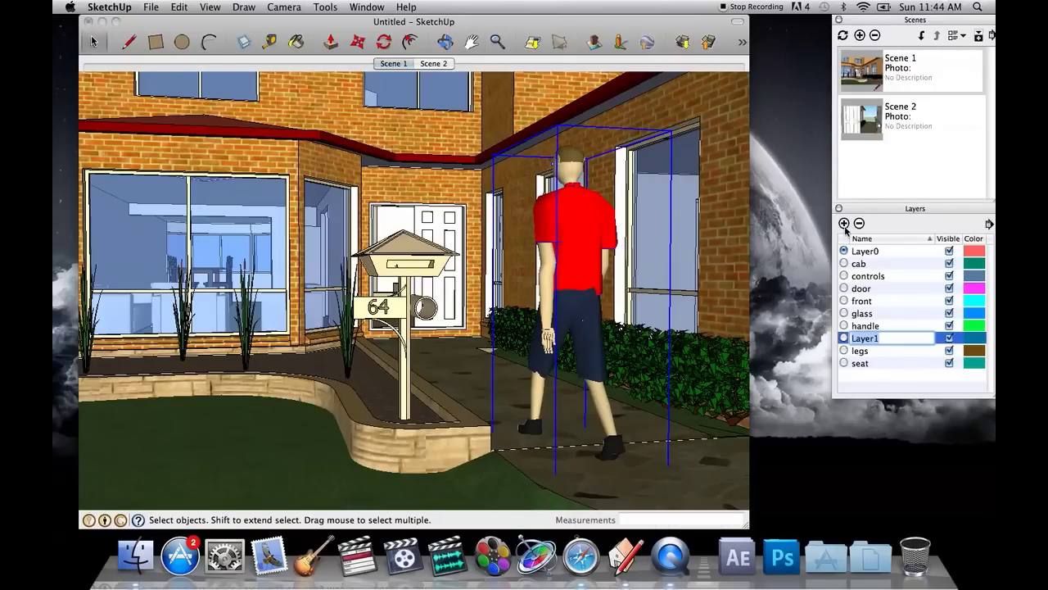
{"action": "type", "text": "Person"}
{"action": "key", "text": "Return"}
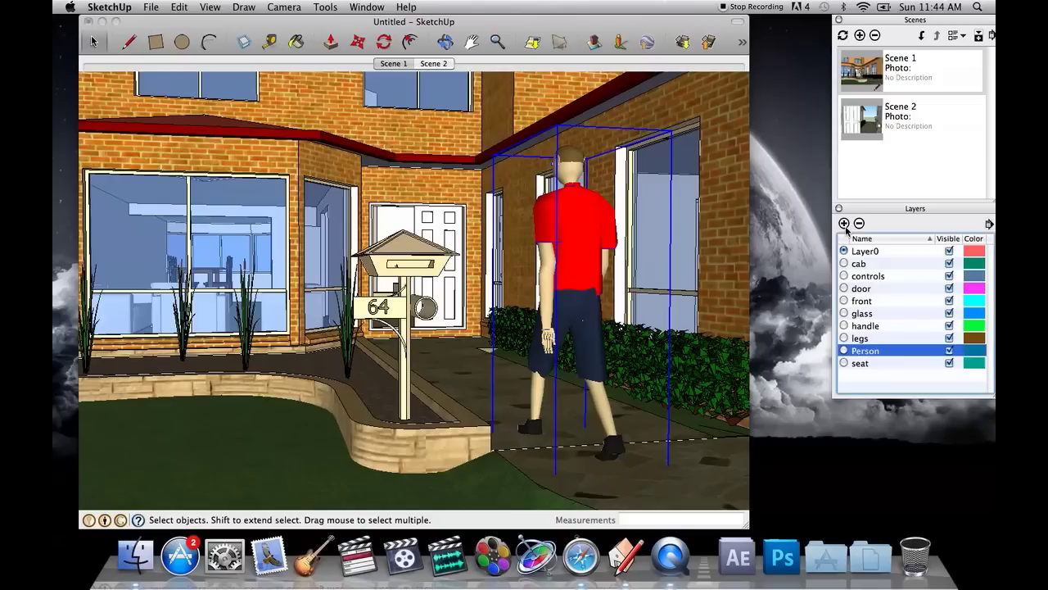
Step: Assign the selected person component to the Person layer in its entity info and close the info
{"action": "left_click", "coordinate": [843, 350]}
{"action": "right_click", "coordinate": [606, 265]}
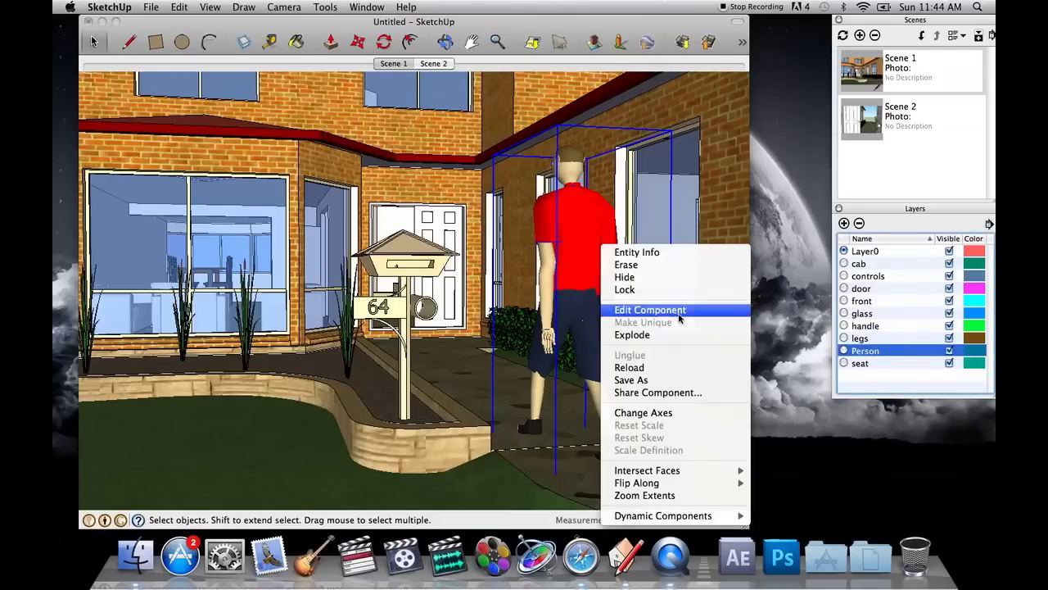
{"action": "left_click", "coordinate": [637, 253]}
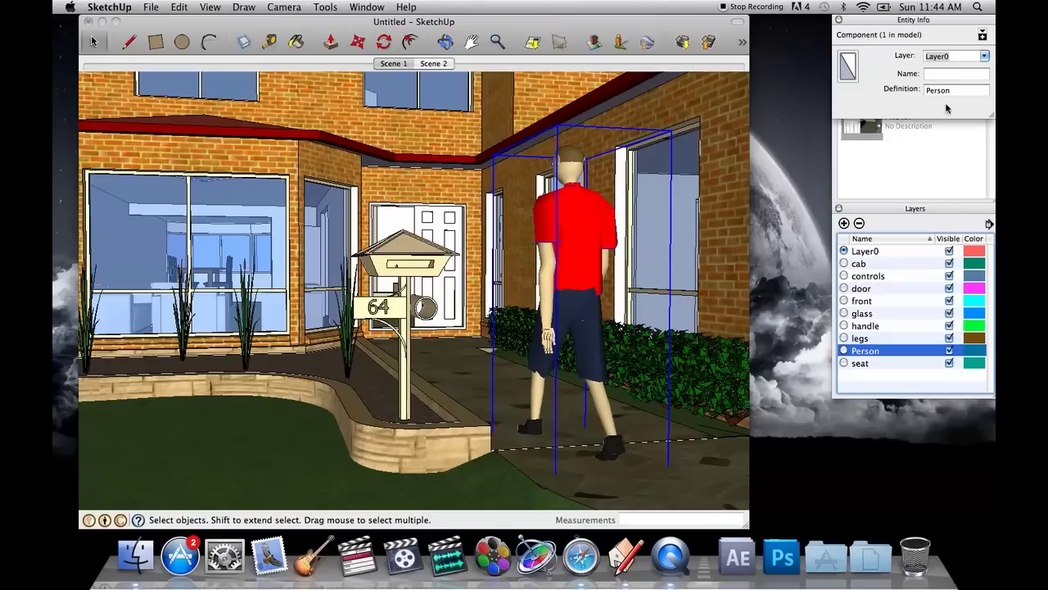
{"action": "left_click", "coordinate": [985, 56]}
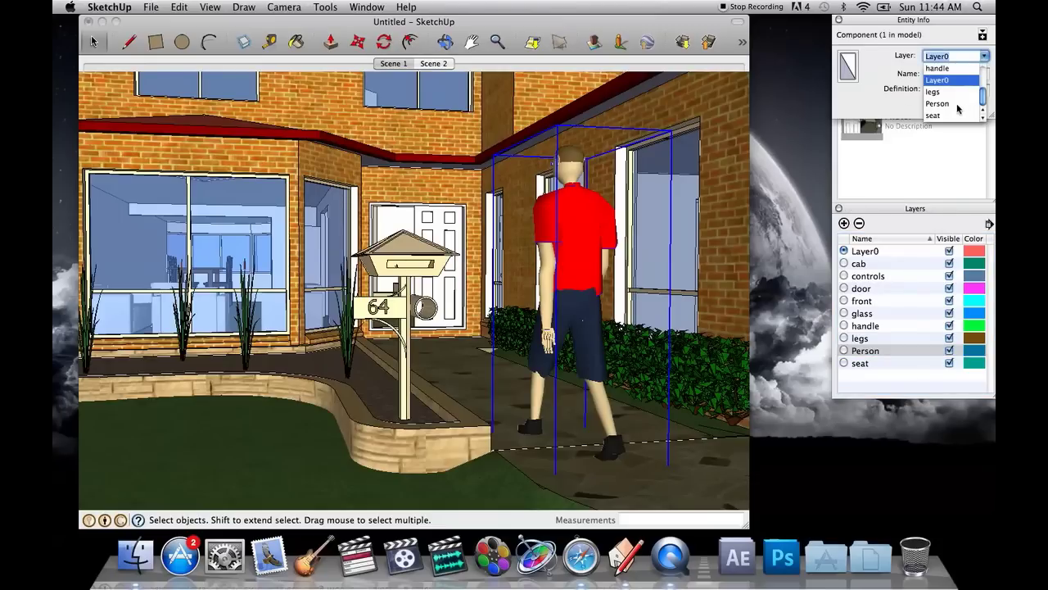
{"action": "left_click", "coordinate": [938, 104]}
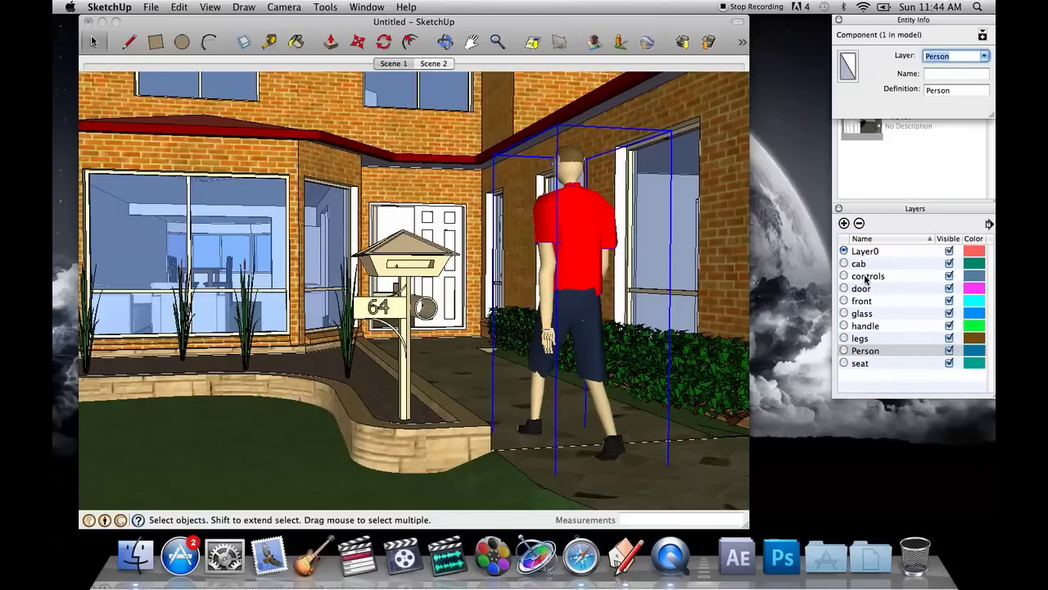
{"action": "left_click", "coordinate": [839, 20]}
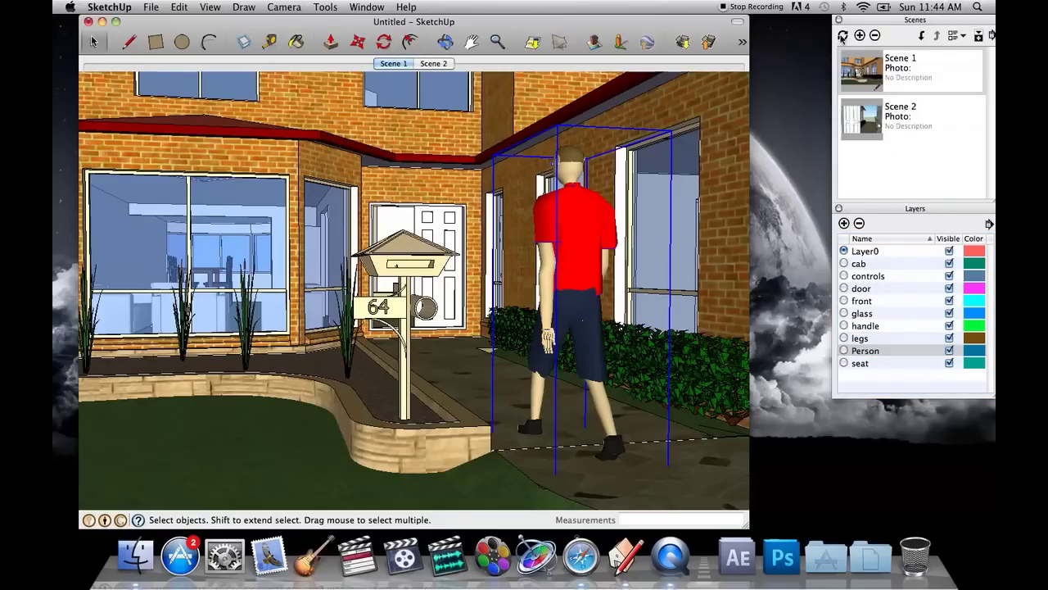
Step: Test layer visibility across scenes by hiding the Person layer in Scene 1 and switching to Scene 2, twice
{"action": "left_click", "coordinate": [865, 303]}
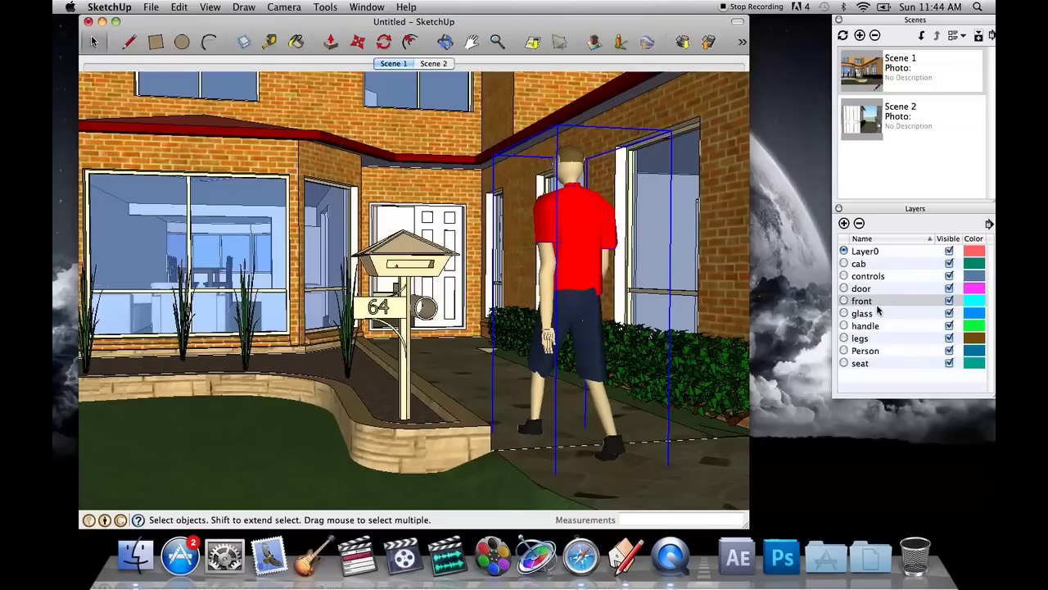
{"action": "left_click", "coordinate": [949, 350]}
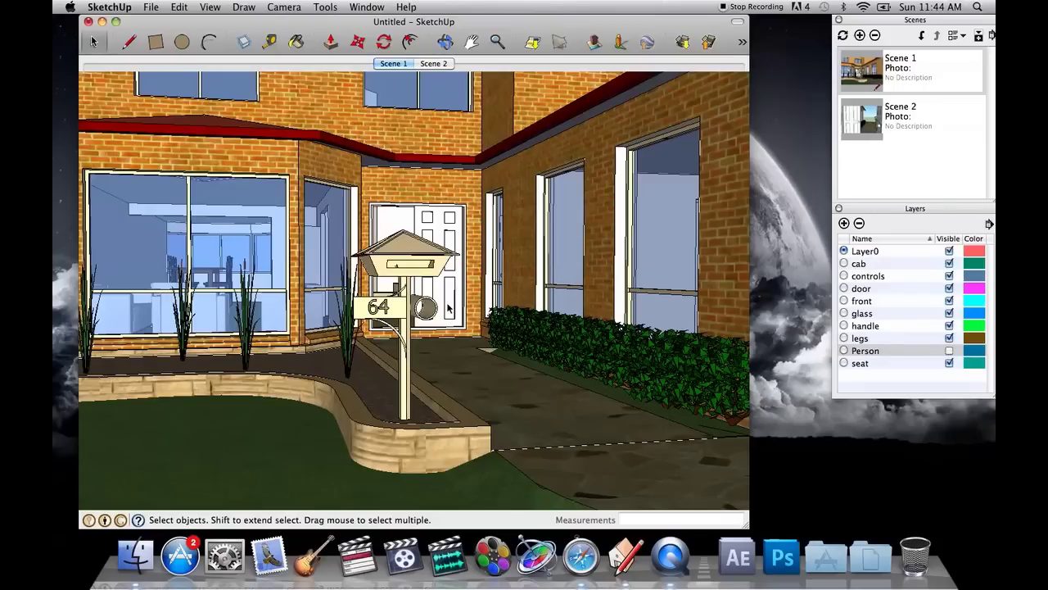
{"action": "left_click", "coordinate": [471, 41]}
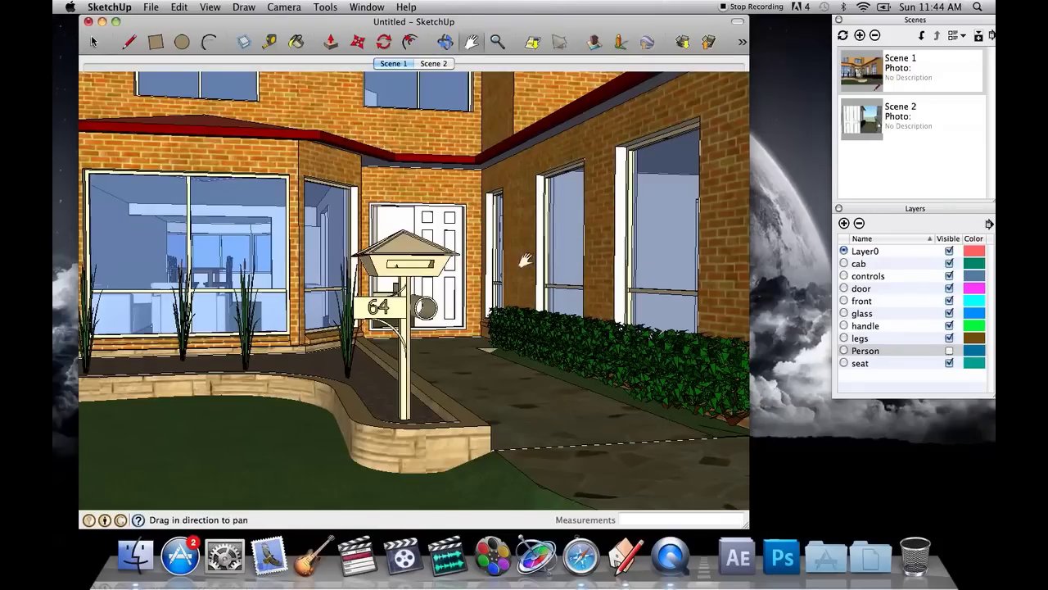
{"action": "left_click", "coordinate": [430, 63]}
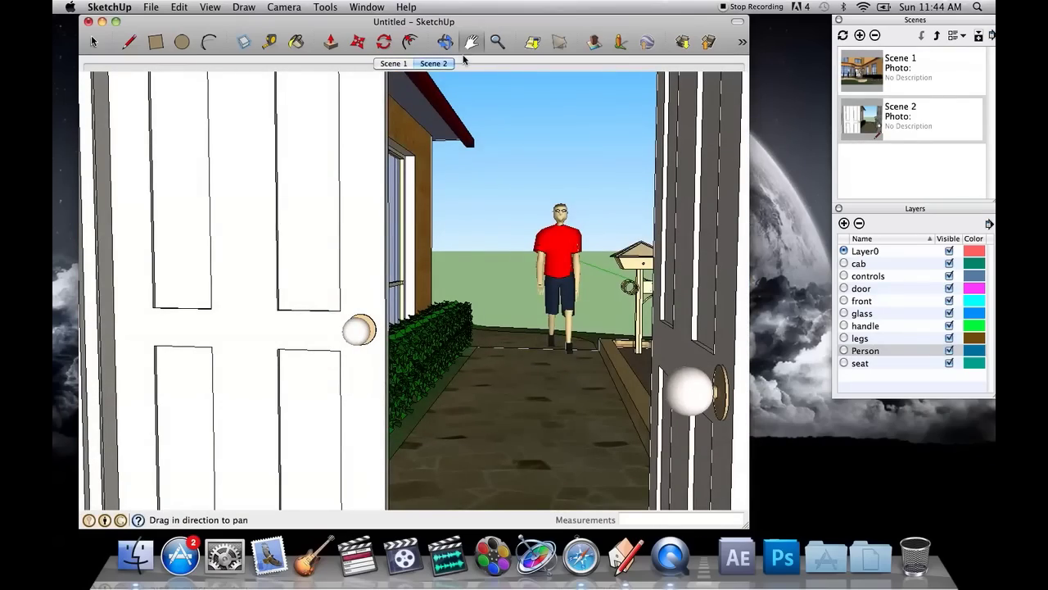
{"action": "left_click", "coordinate": [409, 64]}
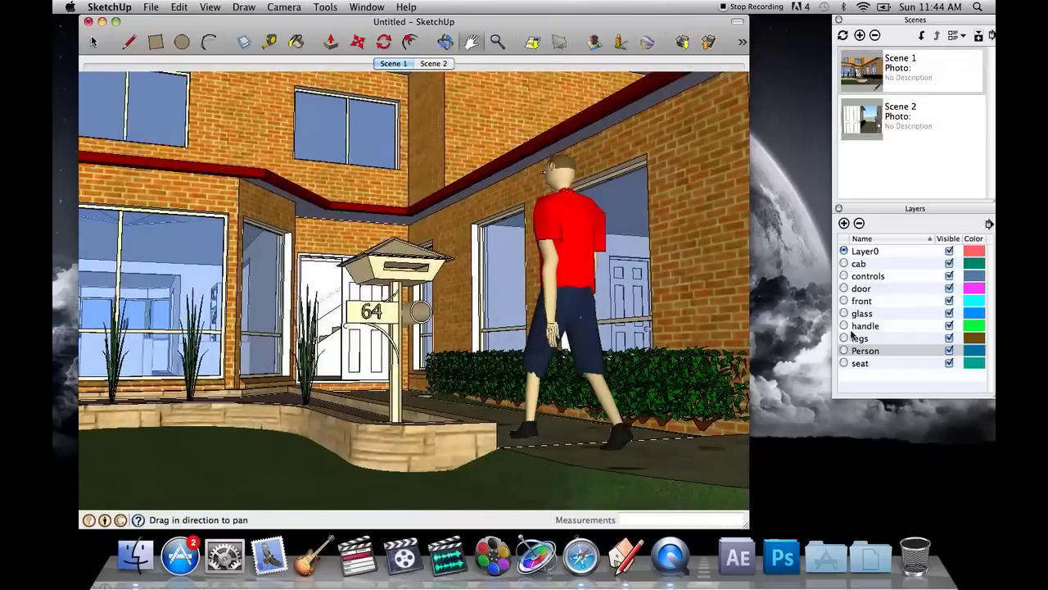
{"action": "left_click", "coordinate": [949, 350]}
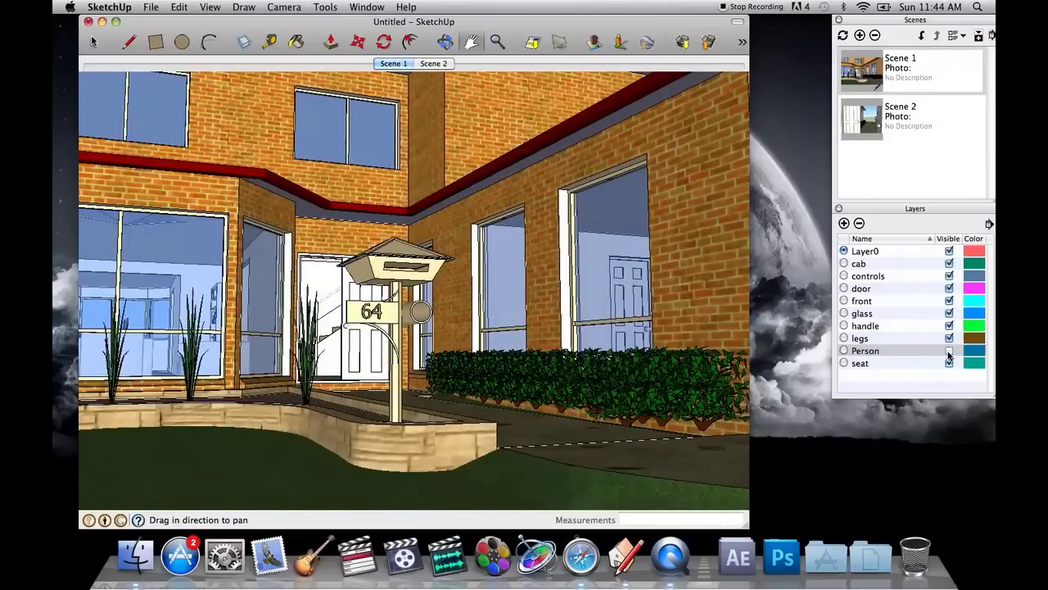
{"action": "left_click", "coordinate": [432, 64]}
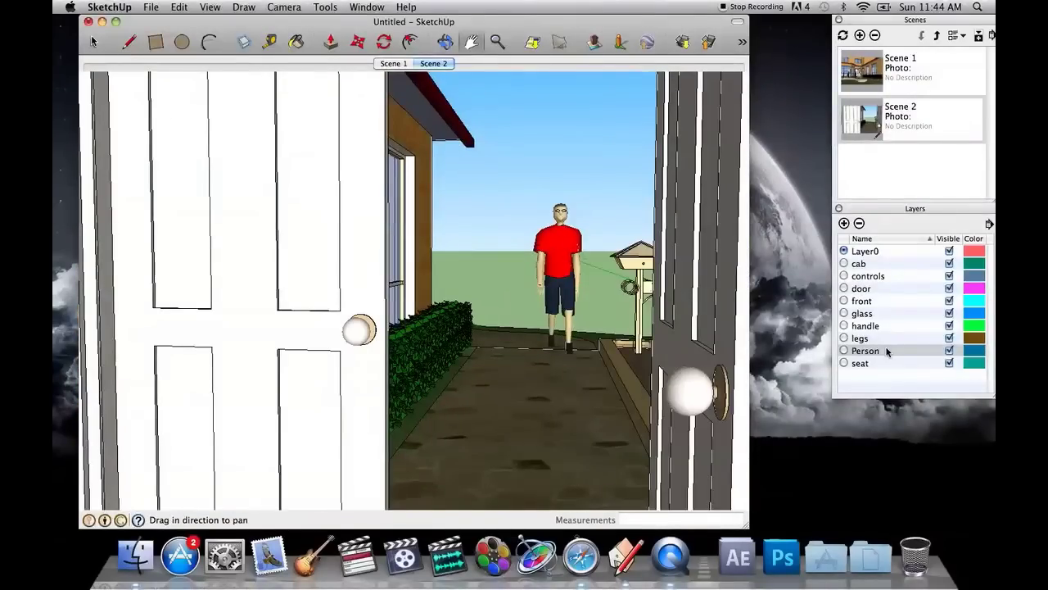
Step: Examine the person, the path and the front of the house from several viewpoints outside in the yard
{"action": "left_click_drag", "start_coordinate": [597, 187], "coordinate": [566, 213]}
{"action": "middle_click_drag", "start_coordinate": [566, 213], "coordinate": [327, 241]}
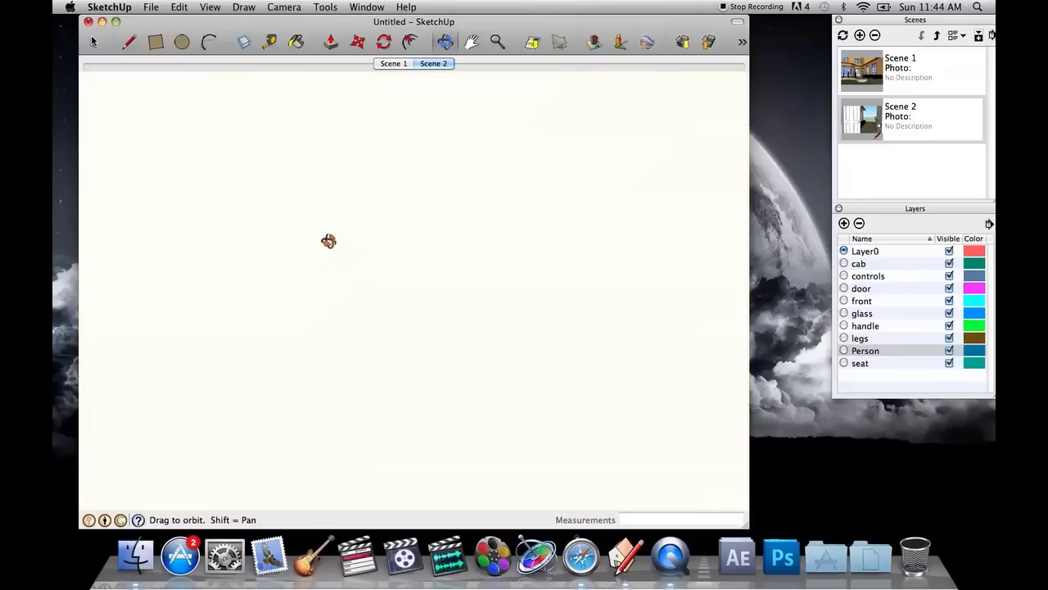
{"action": "scroll", "coordinate": [633, 269], "scroll_direction": "down", "scroll_amount": 5}
{"action": "middle_click_drag", "start_coordinate": [633, 269], "coordinate": [580, 178], "text": "shift"}
{"action": "left_click_drag", "start_coordinate": [591, 251], "coordinate": [421, 234]}
{"action": "scroll", "coordinate": [419, 239], "scroll_direction": "down", "scroll_amount": 5}
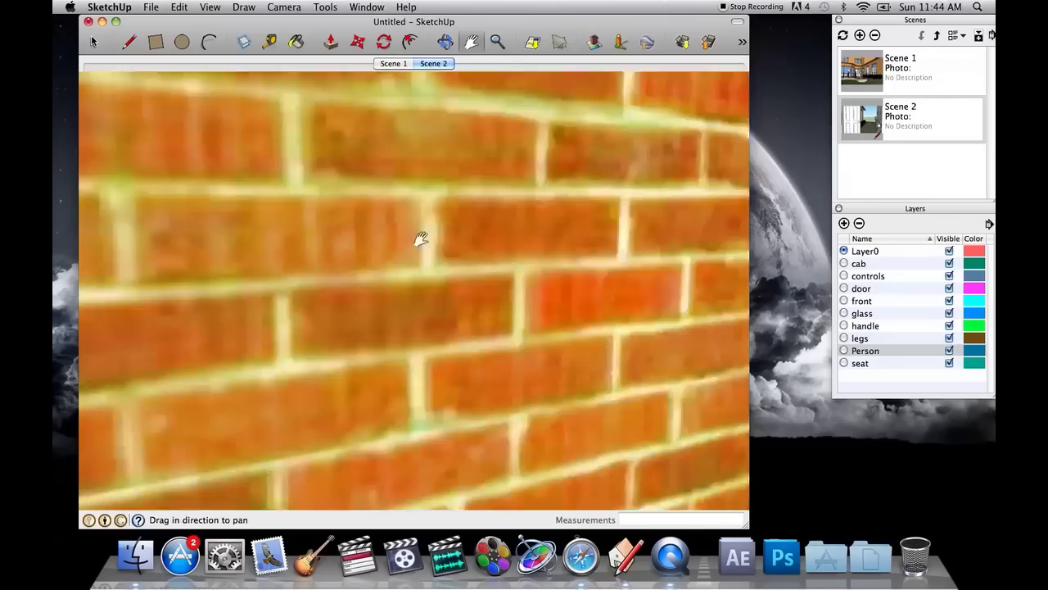
{"action": "left_click_drag", "start_coordinate": [669, 267], "coordinate": [556, 249]}
{"action": "scroll", "coordinate": [639, 249], "scroll_direction": "down", "scroll_amount": 5}
{"action": "left_click_drag", "start_coordinate": [639, 251], "coordinate": [525, 257]}
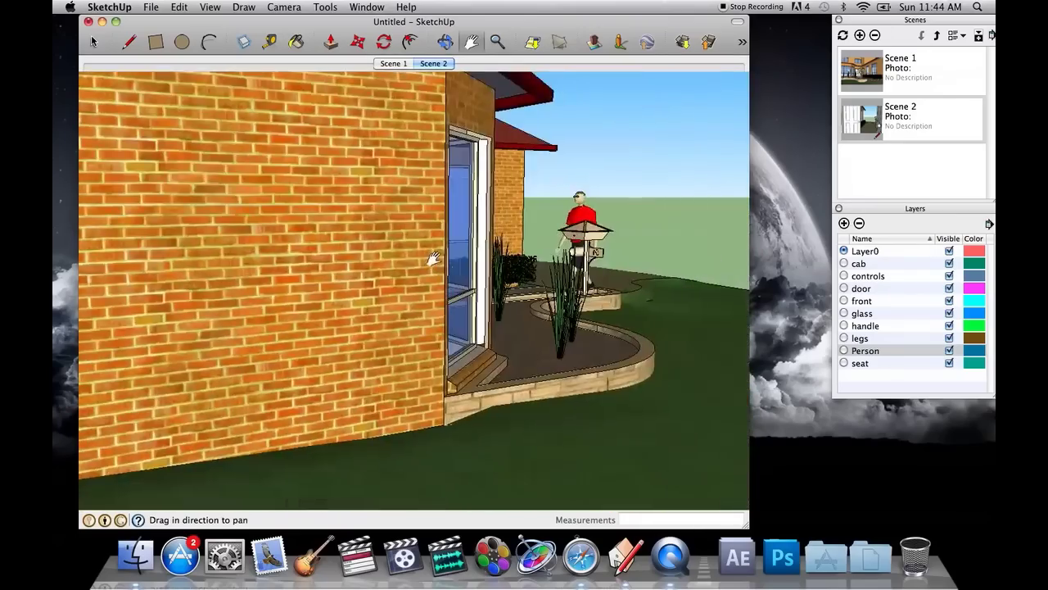
{"action": "middle_click_drag", "start_coordinate": [623, 264], "coordinate": [469, 254]}
{"action": "scroll", "coordinate": [607, 270], "scroll_direction": "down", "scroll_amount": 3}
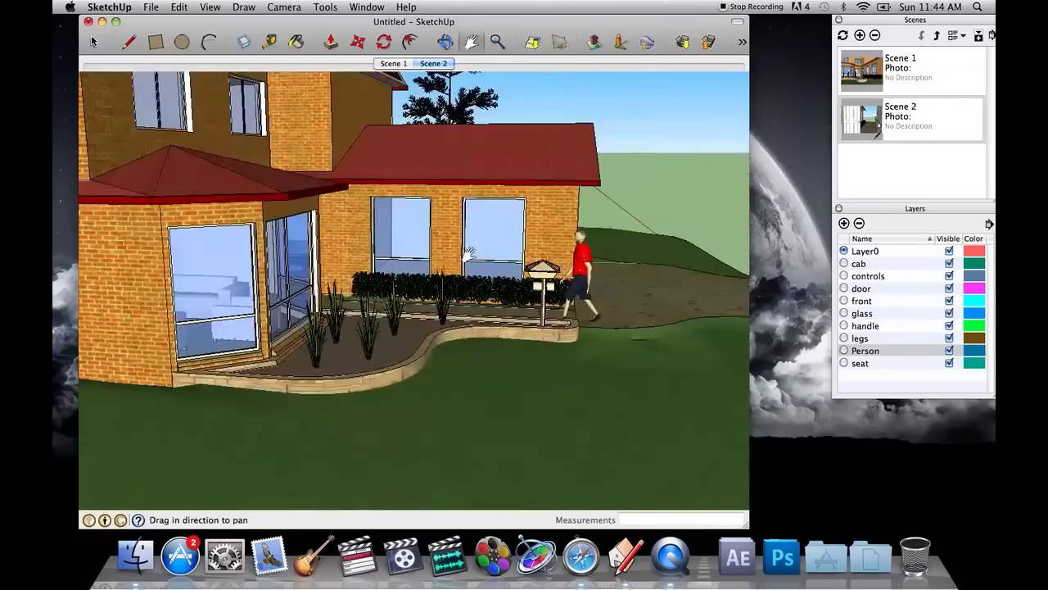
{"action": "middle_click_drag", "start_coordinate": [510, 286], "coordinate": [314, 241]}
{"action": "scroll", "coordinate": [437, 282], "scroll_direction": "down", "scroll_amount": 3}
{"action": "scroll", "coordinate": [437, 281], "scroll_direction": "up", "scroll_amount": 3}
{"action": "scroll", "coordinate": [437, 281], "scroll_direction": "up", "scroll_amount": 2}
{"action": "scroll", "coordinate": [507, 285], "scroll_direction": "up", "scroll_amount": 3}
{"action": "middle_click_drag", "start_coordinate": [375, 253], "coordinate": [487, 253]}
{"action": "scroll", "coordinate": [488, 255], "scroll_direction": "down", "scroll_amount": 4}
{"action": "left_click_drag", "start_coordinate": [488, 257], "coordinate": [554, 277]}
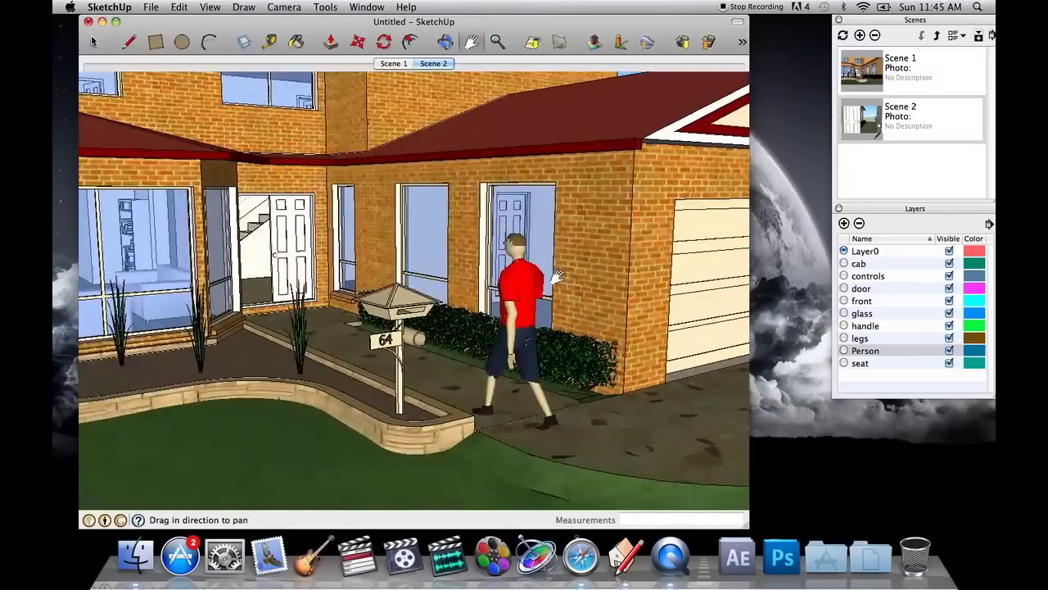
{"action": "middle_click_drag", "start_coordinate": [554, 279], "coordinate": [562, 274], "text": "shift"}
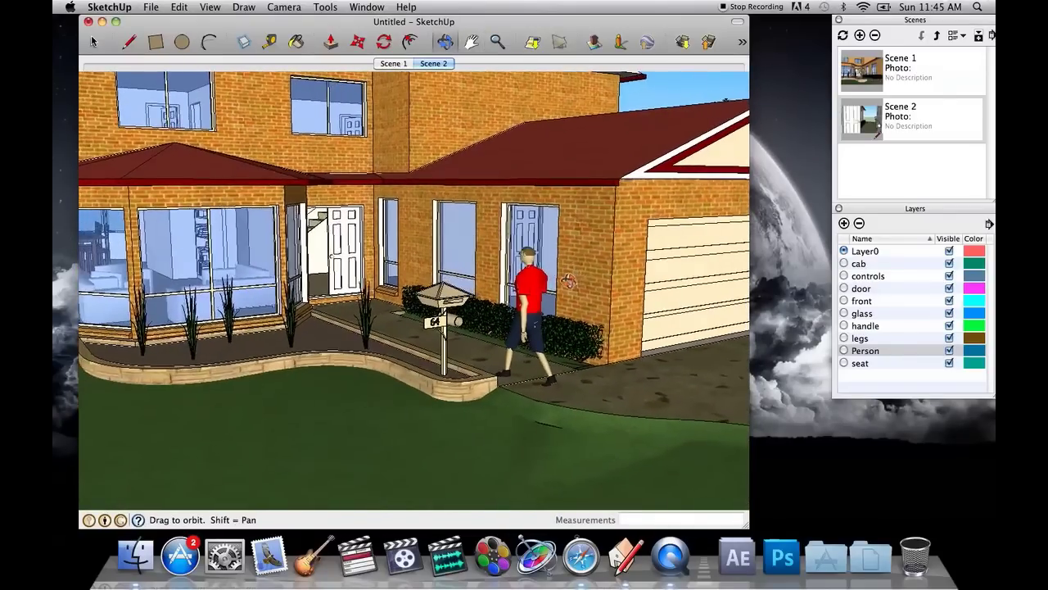
{"action": "scroll", "coordinate": [567, 274], "scroll_direction": "up", "scroll_amount": 2}
{"action": "middle_click_drag", "start_coordinate": [551, 270], "coordinate": [573, 259], "text": "shift"}
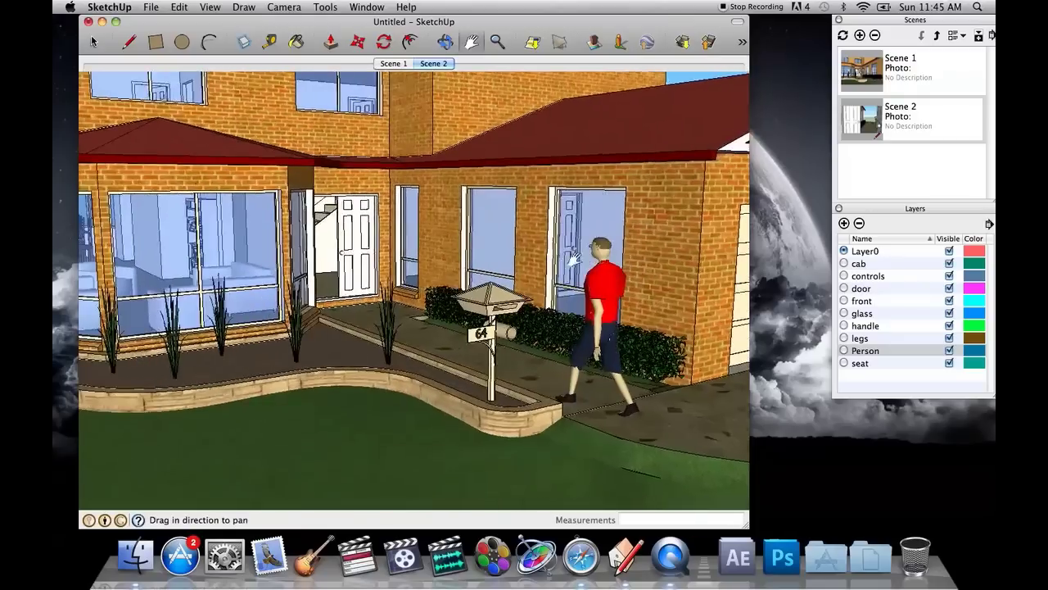
{"action": "scroll", "coordinate": [510, 249], "scroll_direction": "down", "scroll_amount": 4}
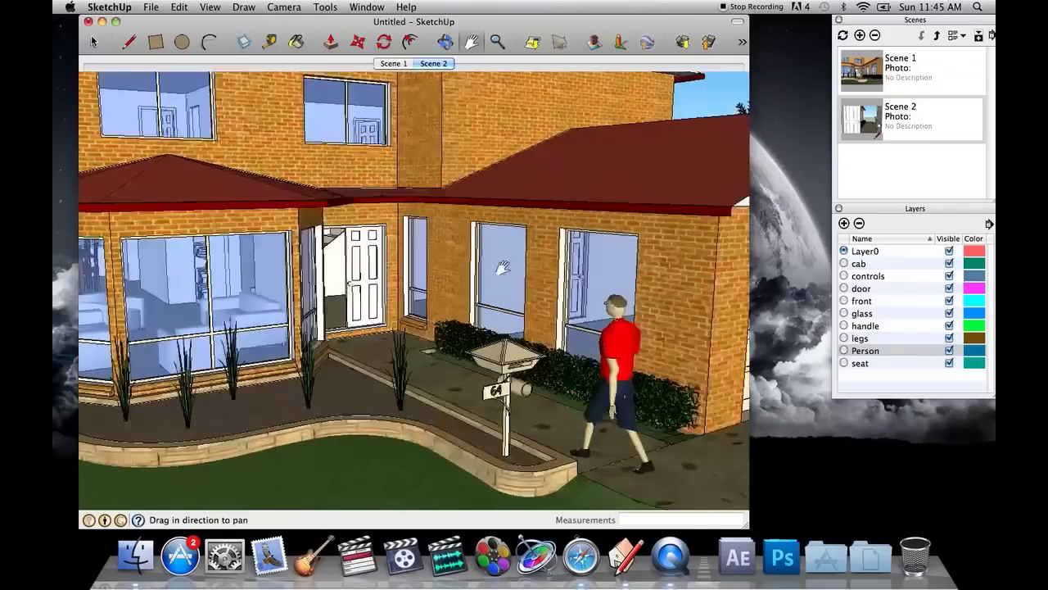
{"action": "middle_click_drag", "start_coordinate": [545, 277], "coordinate": [501, 228], "text": "shift"}
{"action": "scroll", "coordinate": [567, 295], "scroll_direction": "down", "scroll_amount": 2}
{"action": "scroll", "coordinate": [568, 295], "scroll_direction": "up", "scroll_amount": 3}
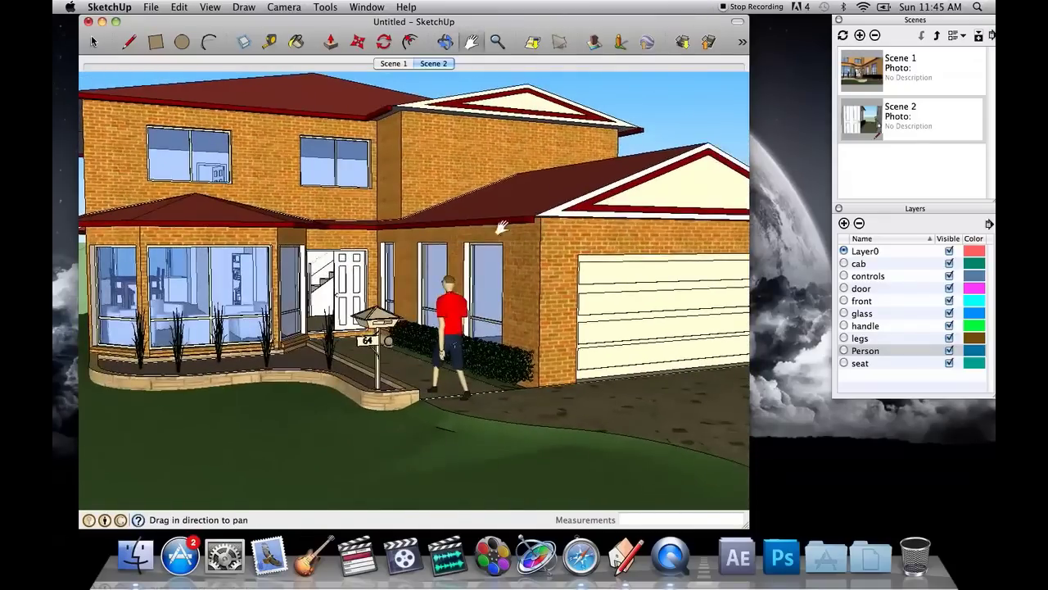